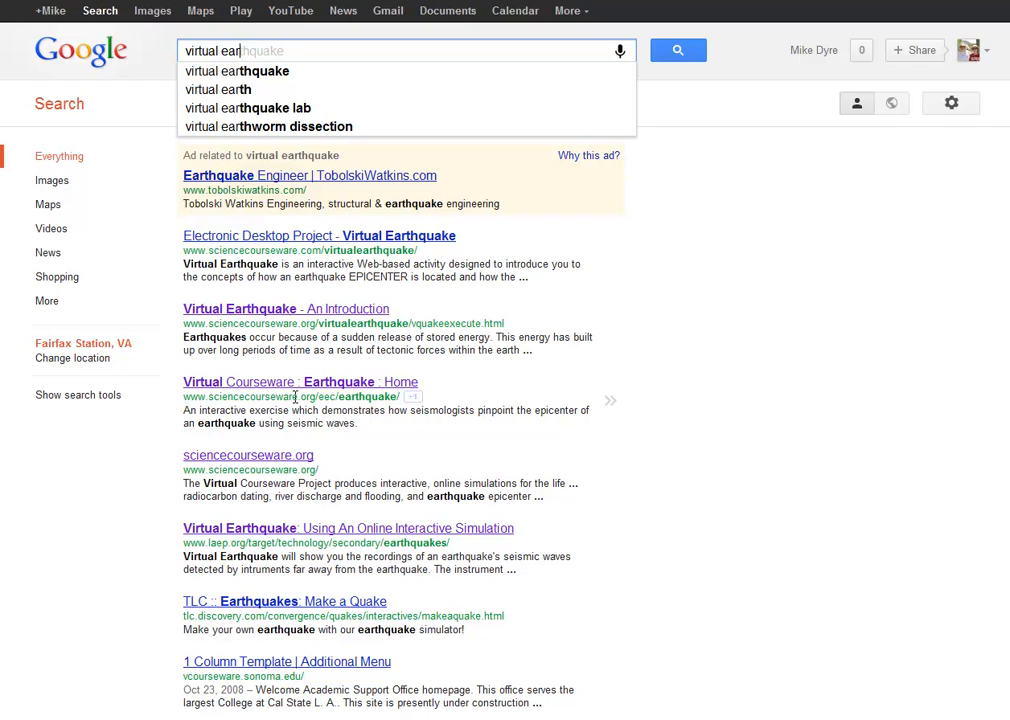
# Open the Virtual Courseware Earthquake home page from the search results and launch its Travel Time activity in a maximized window
pyautogui.click(347, 386)
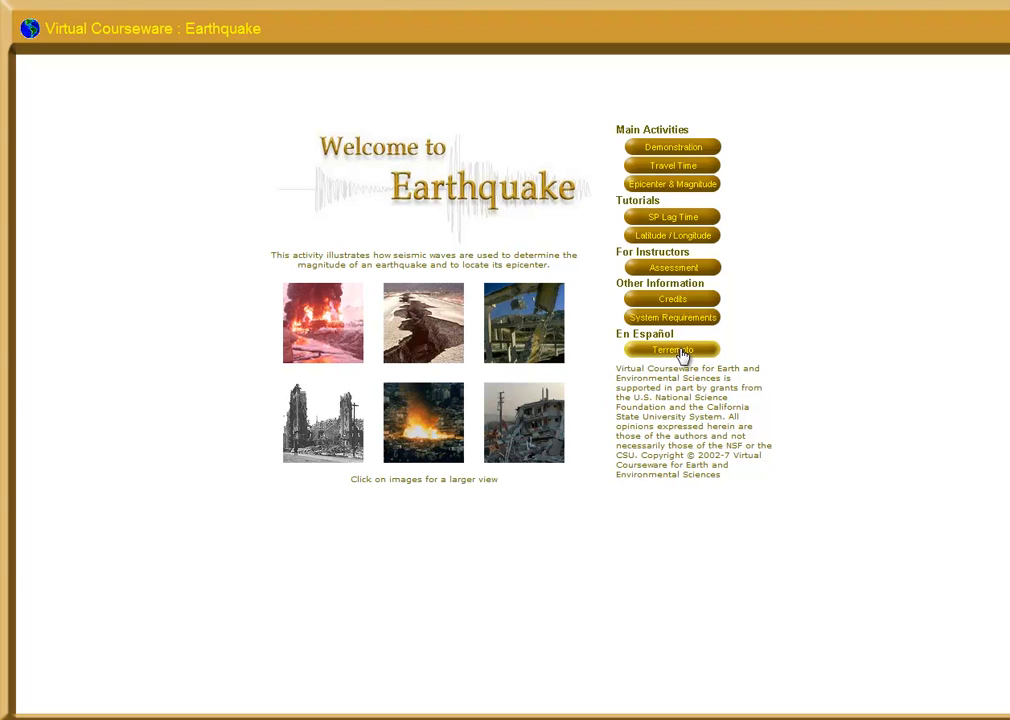
pyautogui.click(673, 166)
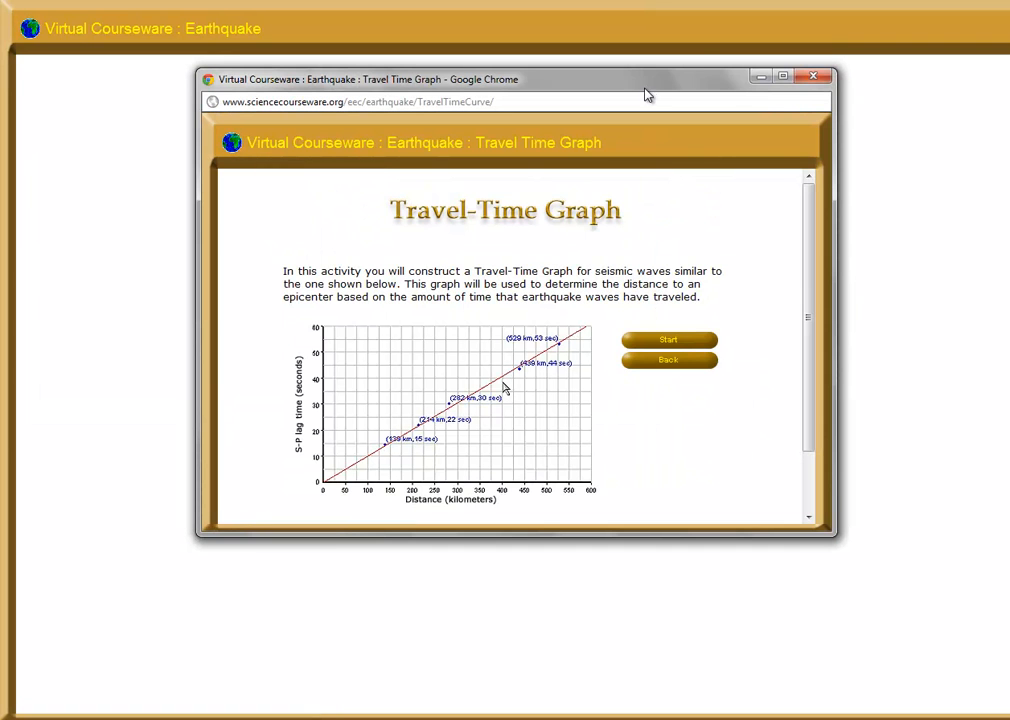
pyautogui.click(782, 77)
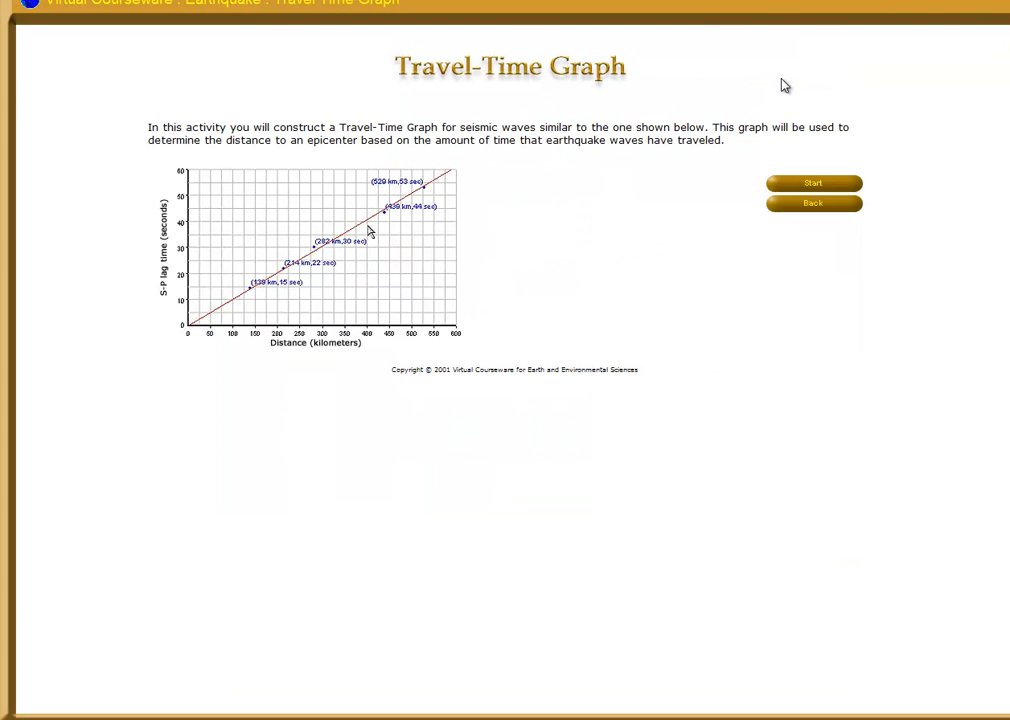
pyautogui.press('super+Down')
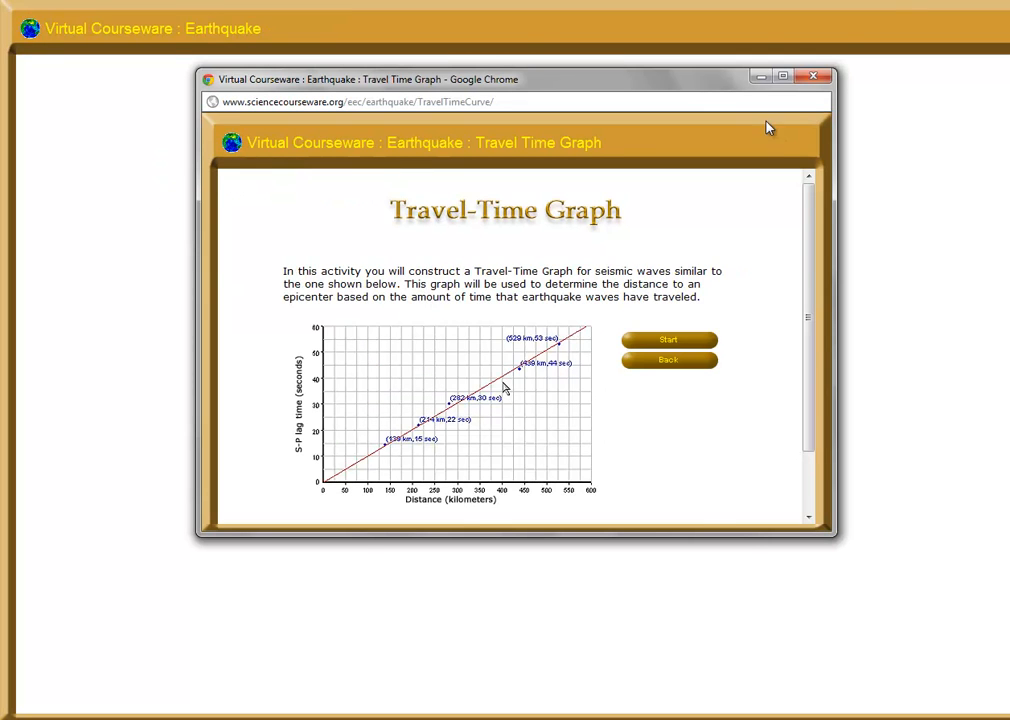
pyautogui.click(782, 77)
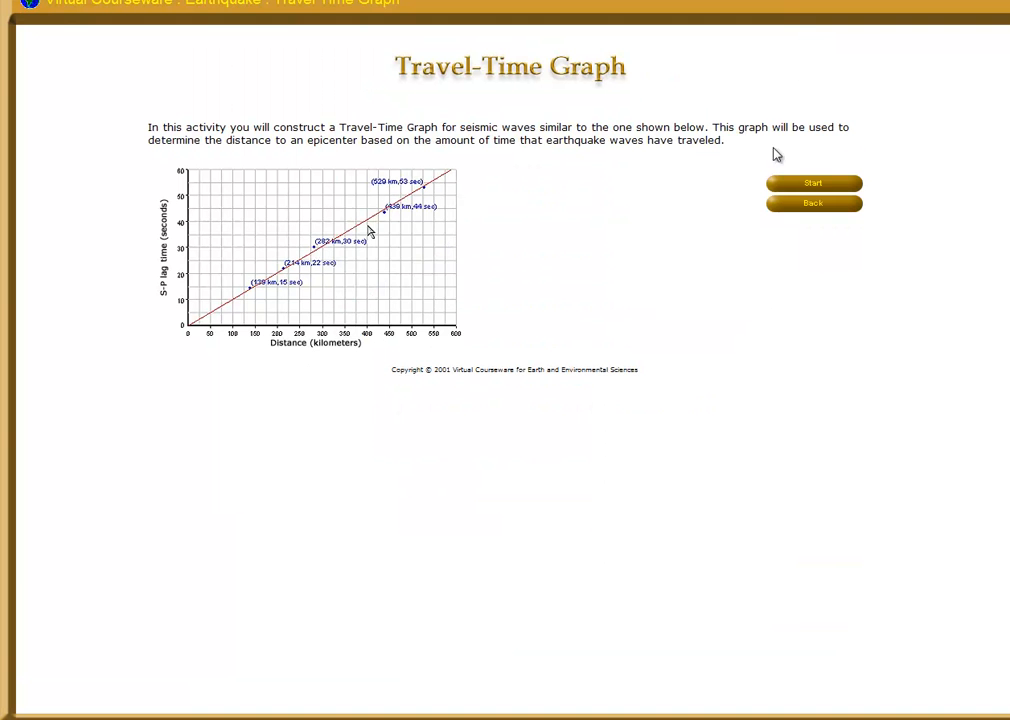
# Start the Travel-Time Graph activity, closing its loading window, and enter the student's name in the journal
pyautogui.click(826, 186)
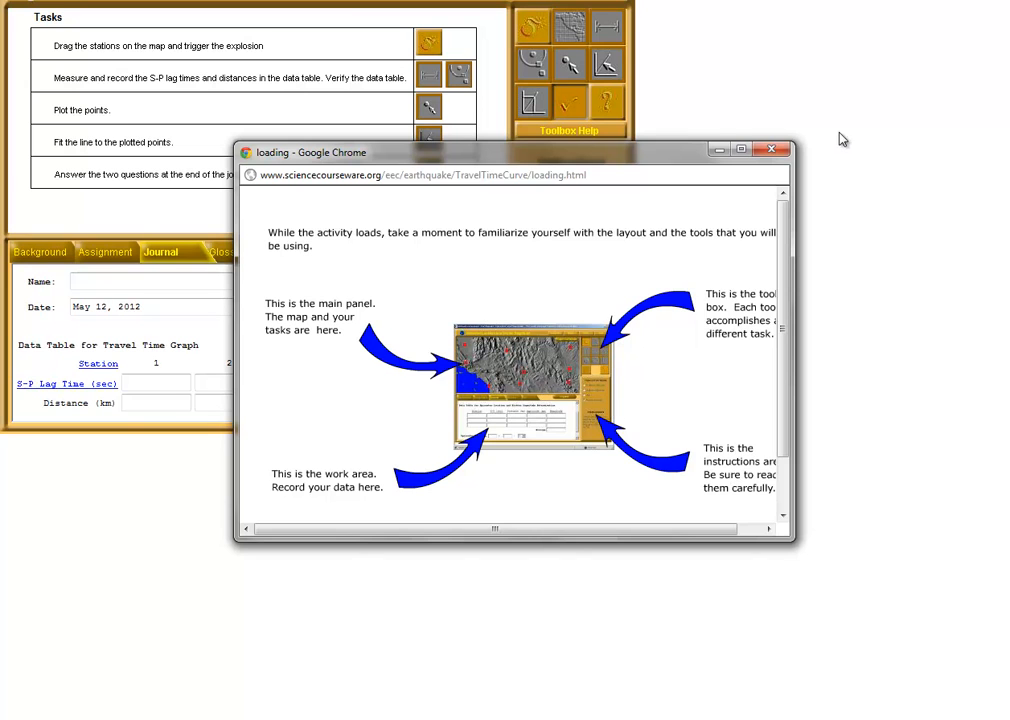
pyautogui.click(772, 149)
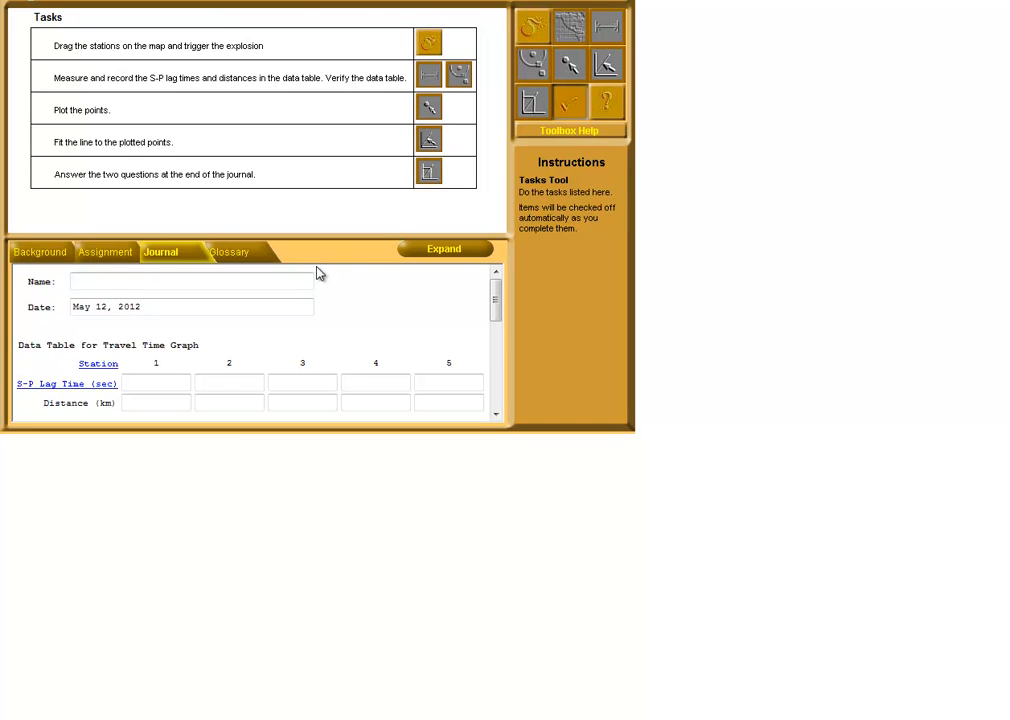
pyautogui.click(253, 280)
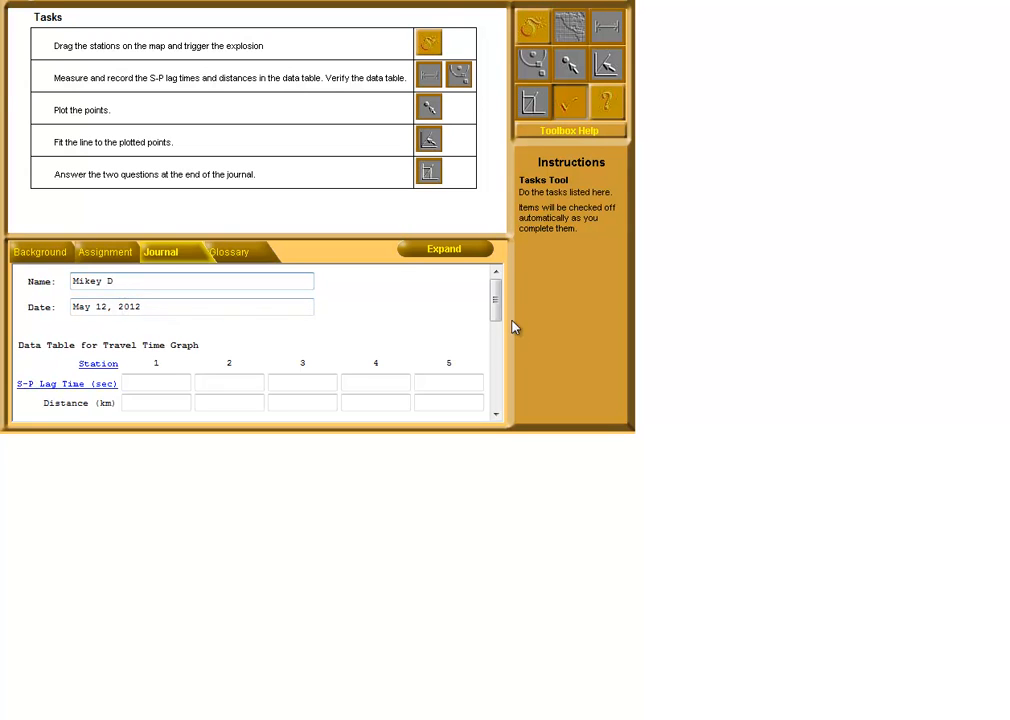
pyautogui.moveTo(496, 309); pyautogui.dragTo(500, 322)
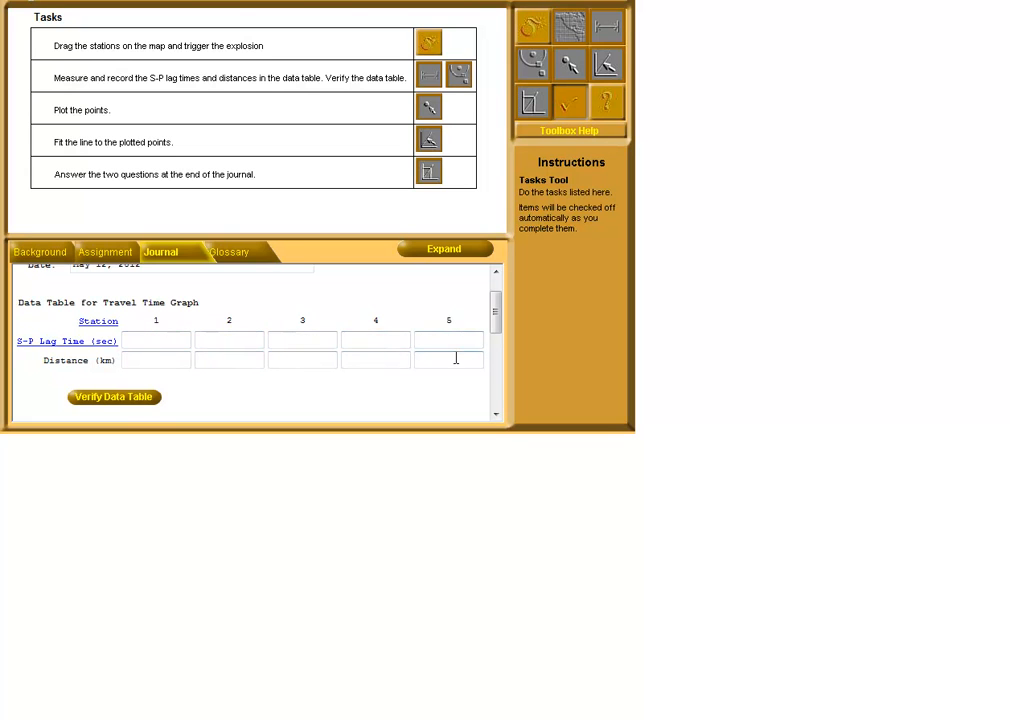
pyautogui.moveTo(498, 323); pyautogui.dragTo(505, 289)
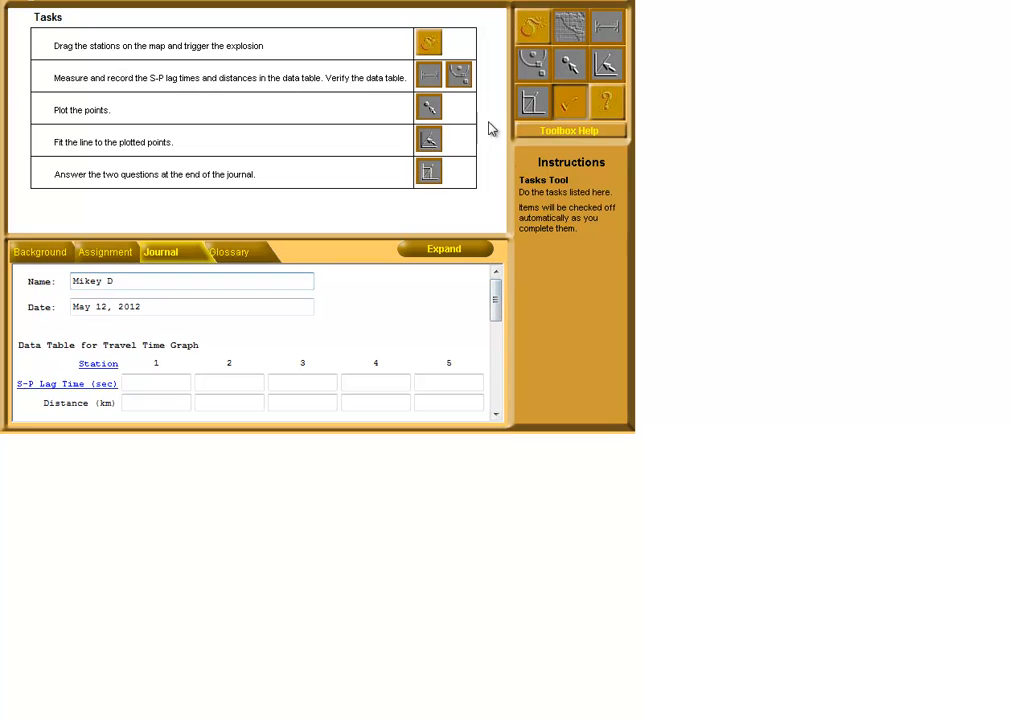
# Place the five seismograph stations on the map at different distances from the explosion site and trigger the explosion
pyautogui.click(429, 43)
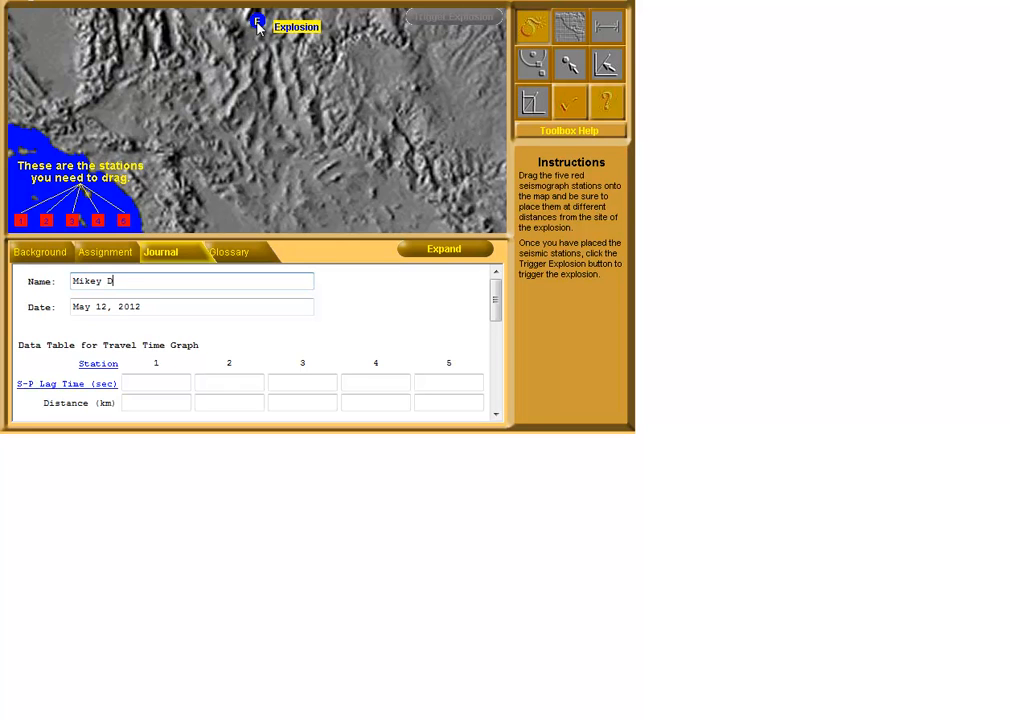
pyautogui.moveTo(125, 222); pyautogui.dragTo(277, 89)
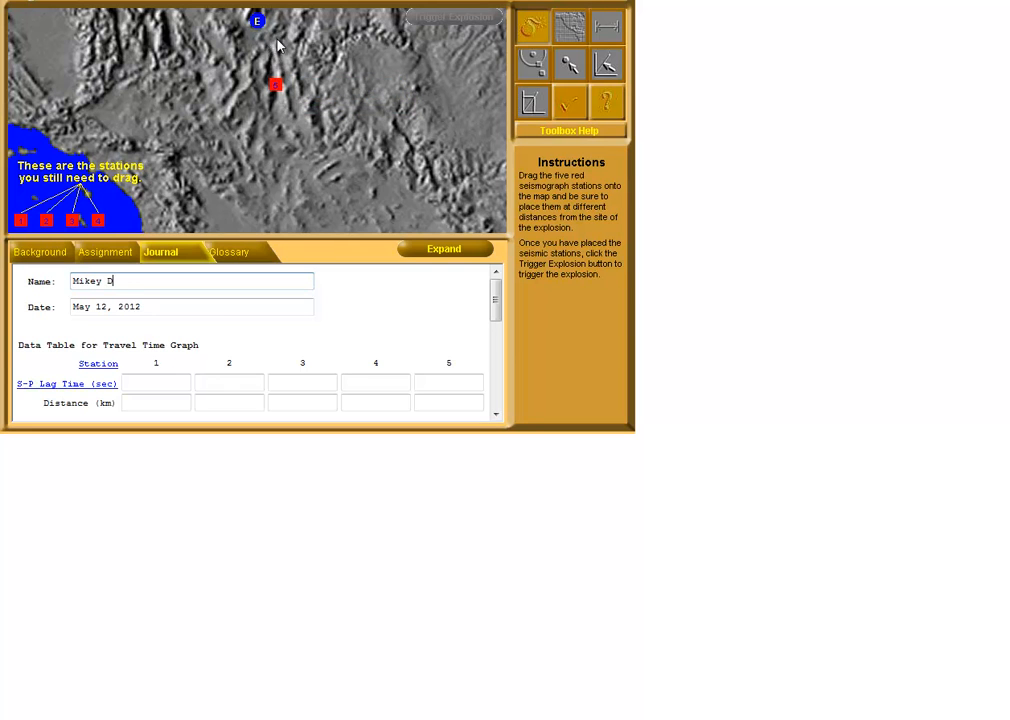
pyautogui.moveTo(97, 220); pyautogui.dragTo(503, 233)
pyautogui.moveTo(72, 220); pyautogui.dragTo(141, 16)
pyautogui.moveTo(20, 221); pyautogui.dragTo(256, 174)
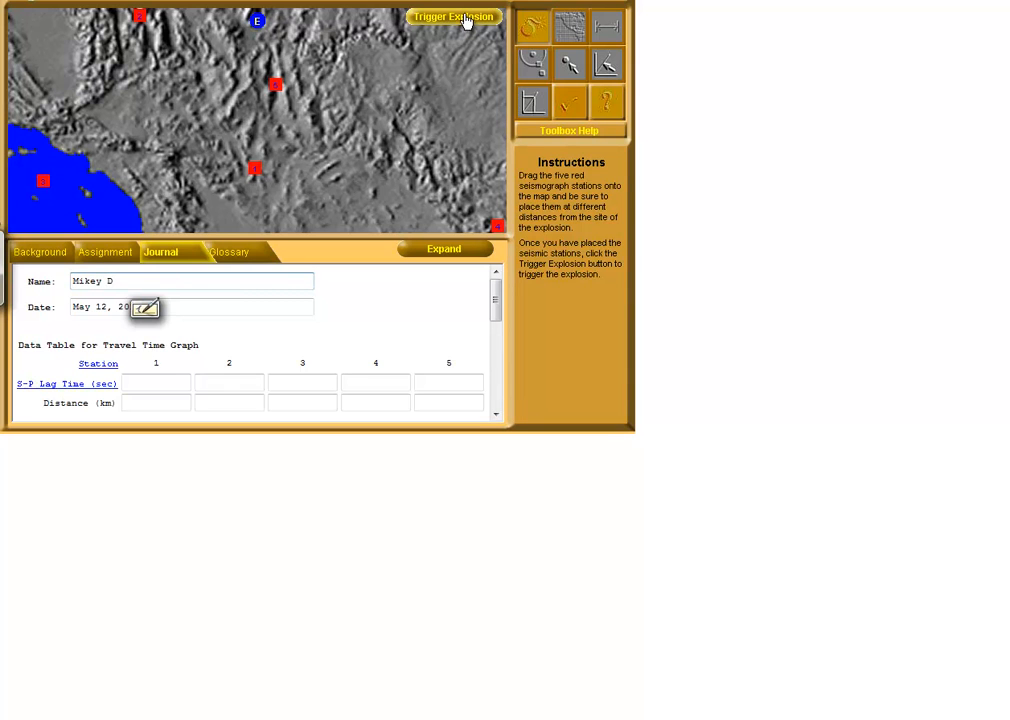
pyautogui.click(464, 19)
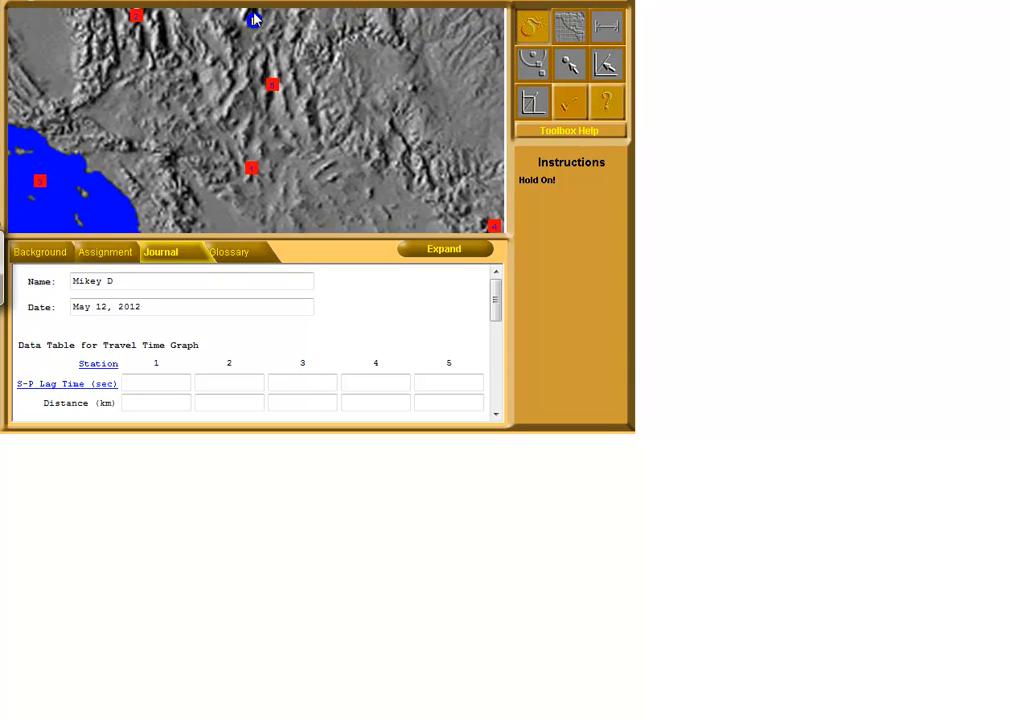
# Measure the S-P lag time on the Station #1 seismogram and record 23.1 sec in the journal's data table
pyautogui.click(571, 30)
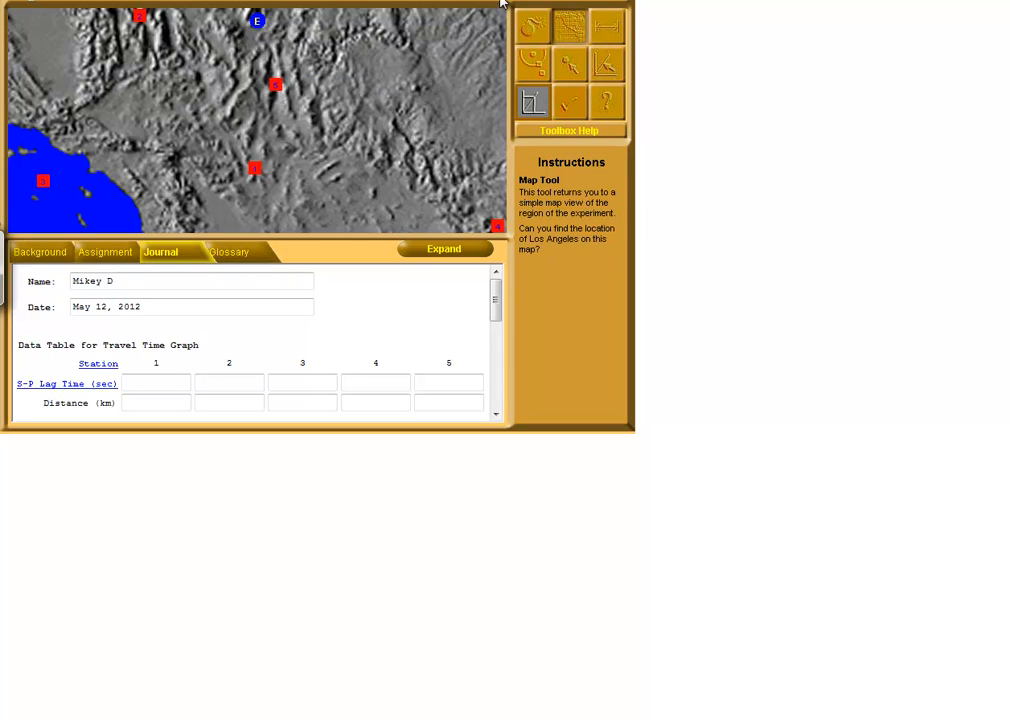
pyautogui.click(607, 32)
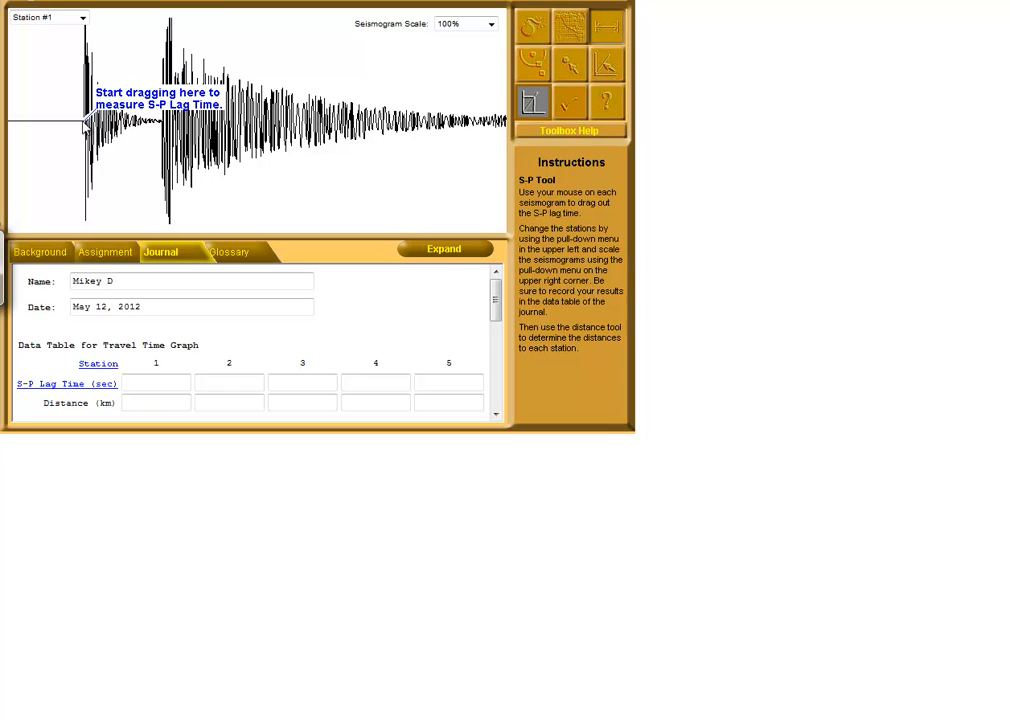
pyautogui.moveTo(86, 124); pyautogui.dragTo(88, 127)
pyautogui.click(84, 123)
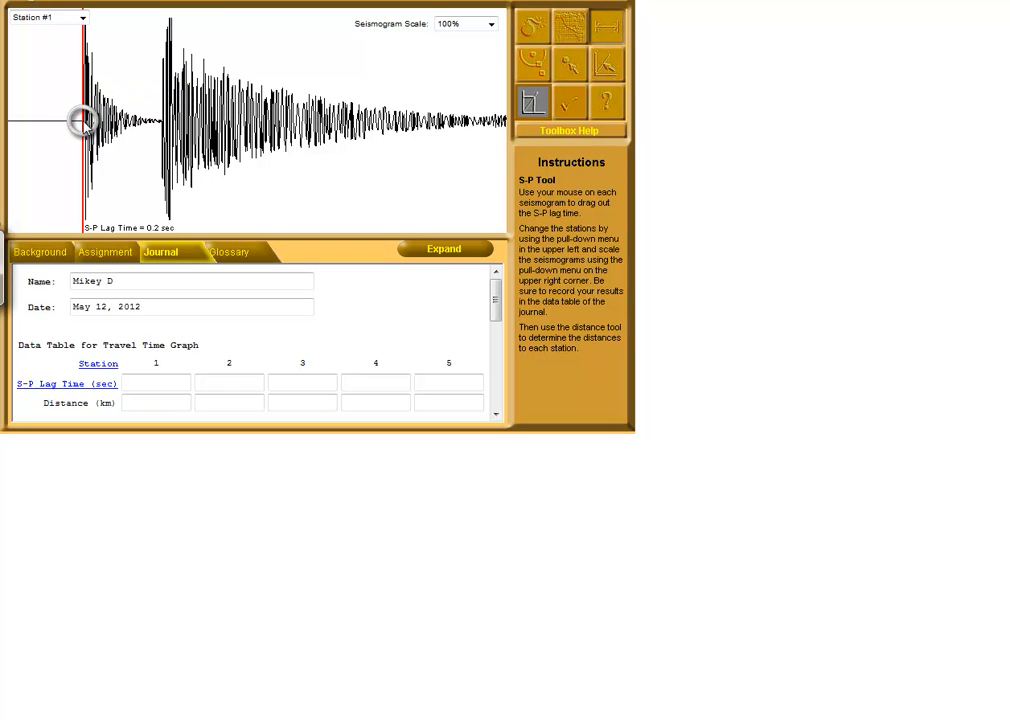
pyautogui.rightClick(84, 123)
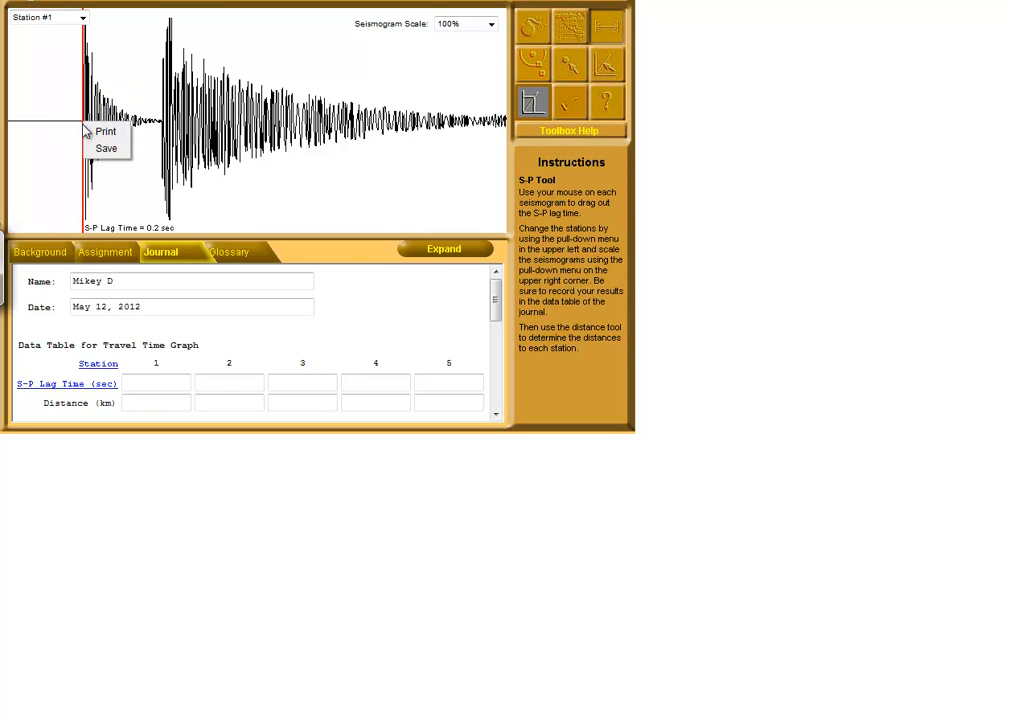
pyautogui.click(84, 113)
pyautogui.moveTo(86, 125); pyautogui.dragTo(163, 127)
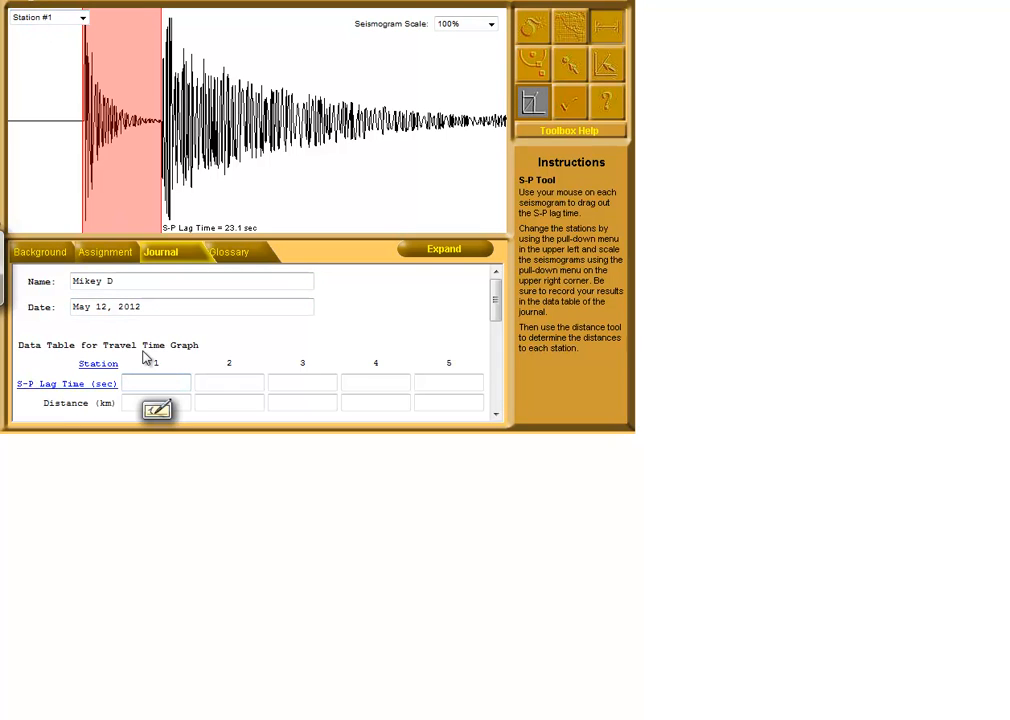
pyautogui.write('23.1')
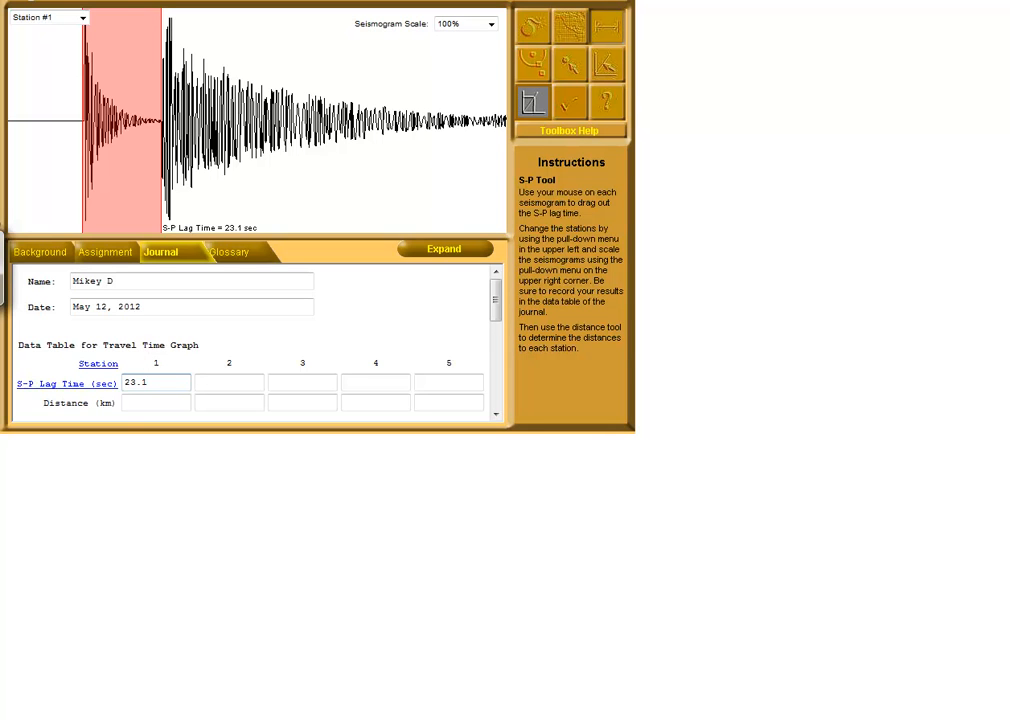
# Measure the S-P lag time on the Station #2 seismogram and record 18.1 sec in the data table
pyautogui.click(83, 18)
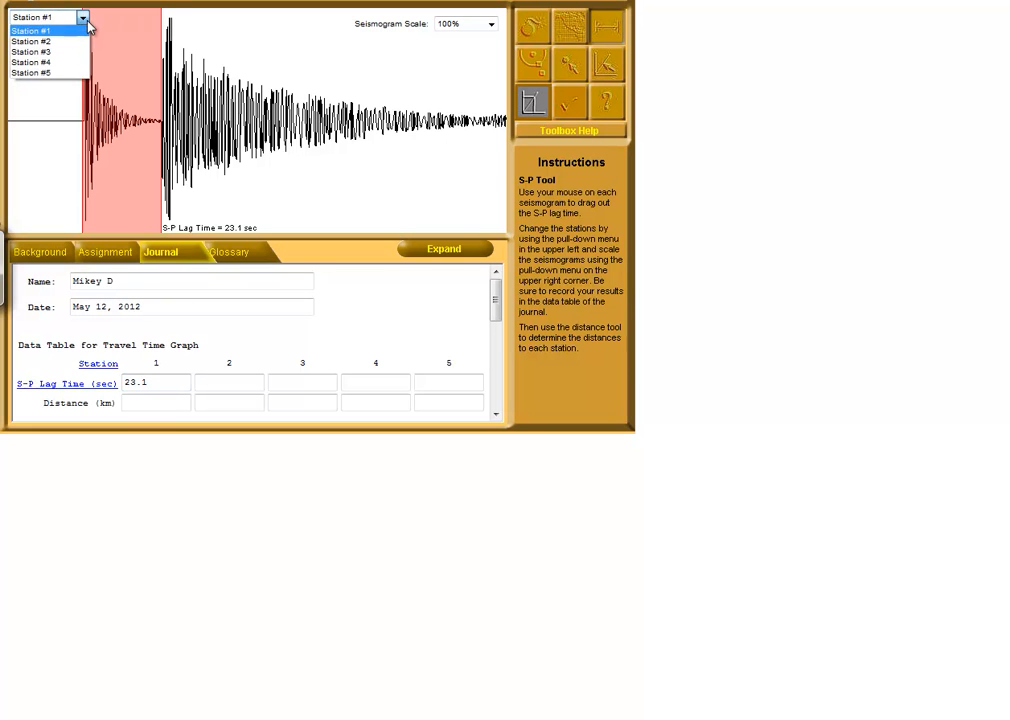
pyautogui.click(71, 44)
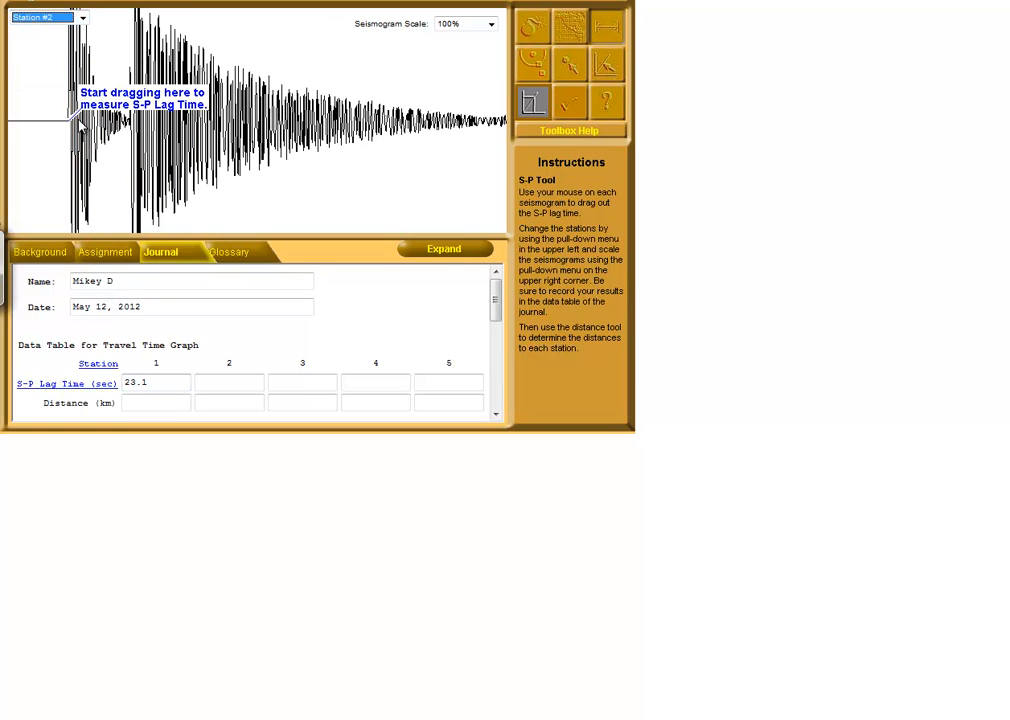
pyautogui.moveTo(69, 124); pyautogui.dragTo(131, 123)
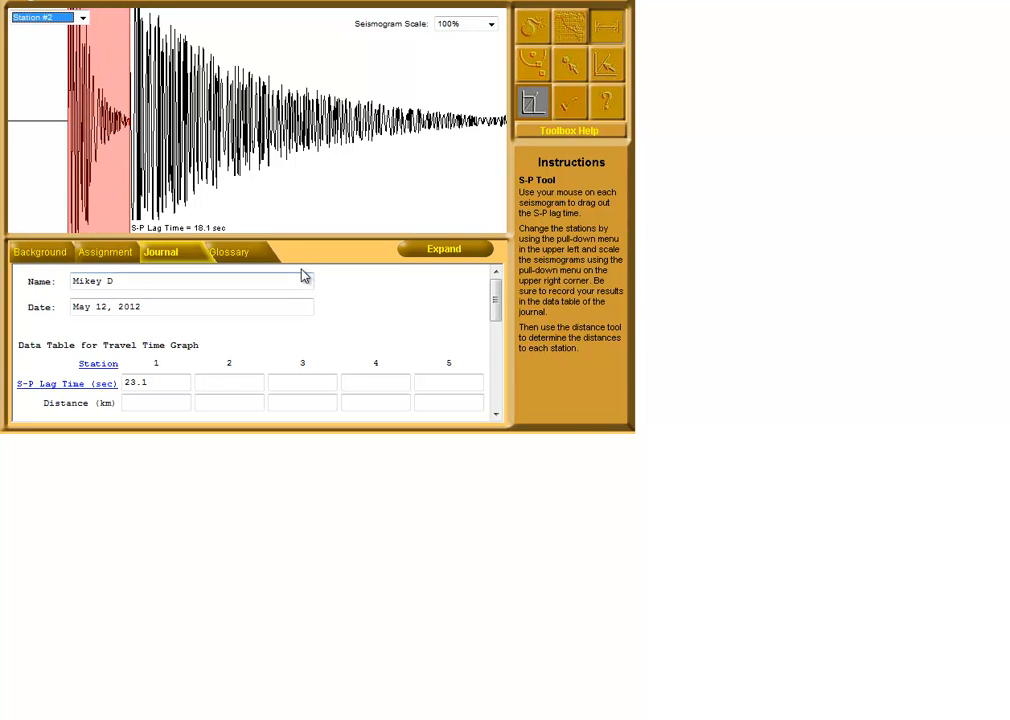
pyautogui.click(228, 382)
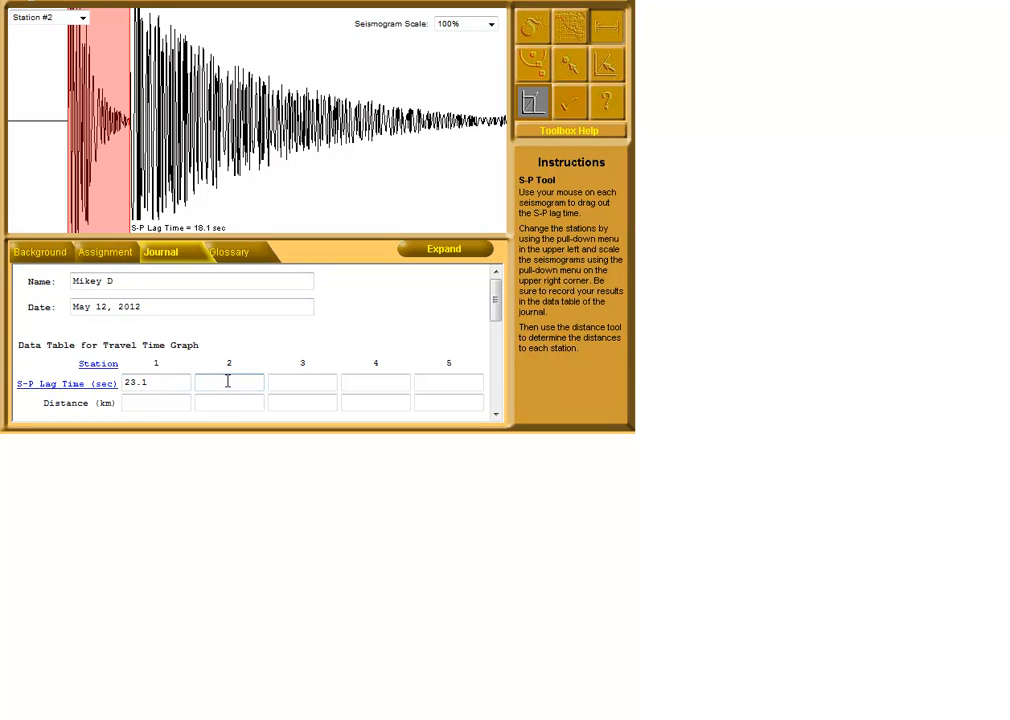
pyautogui.write('18.1')
# Measure the S-P lag time on the Station #3 seismogram at 700% scale and record 40.9 sec in the data table
pyautogui.click(55, 17)
pyautogui.click(68, 52)
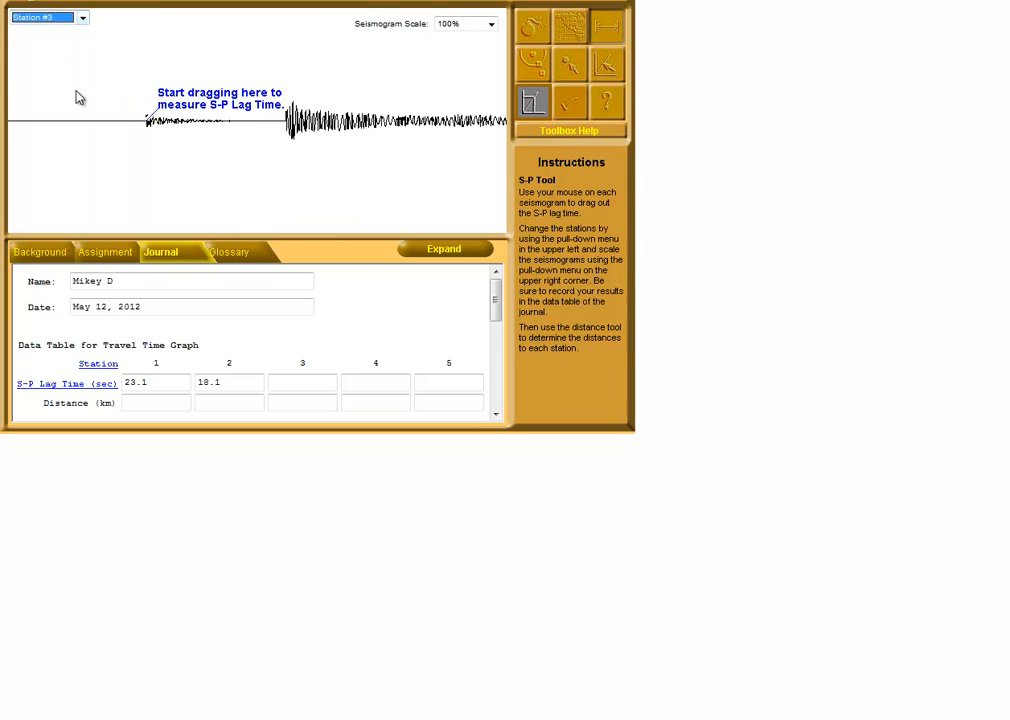
pyautogui.click(491, 24)
pyautogui.click(465, 163)
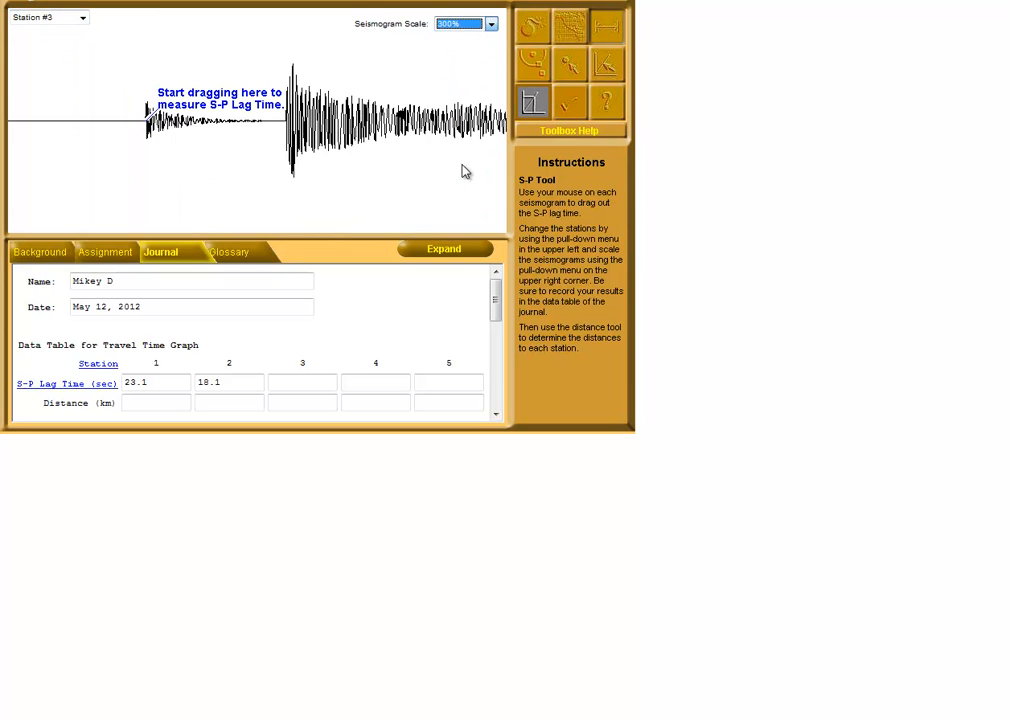
pyautogui.click(491, 24)
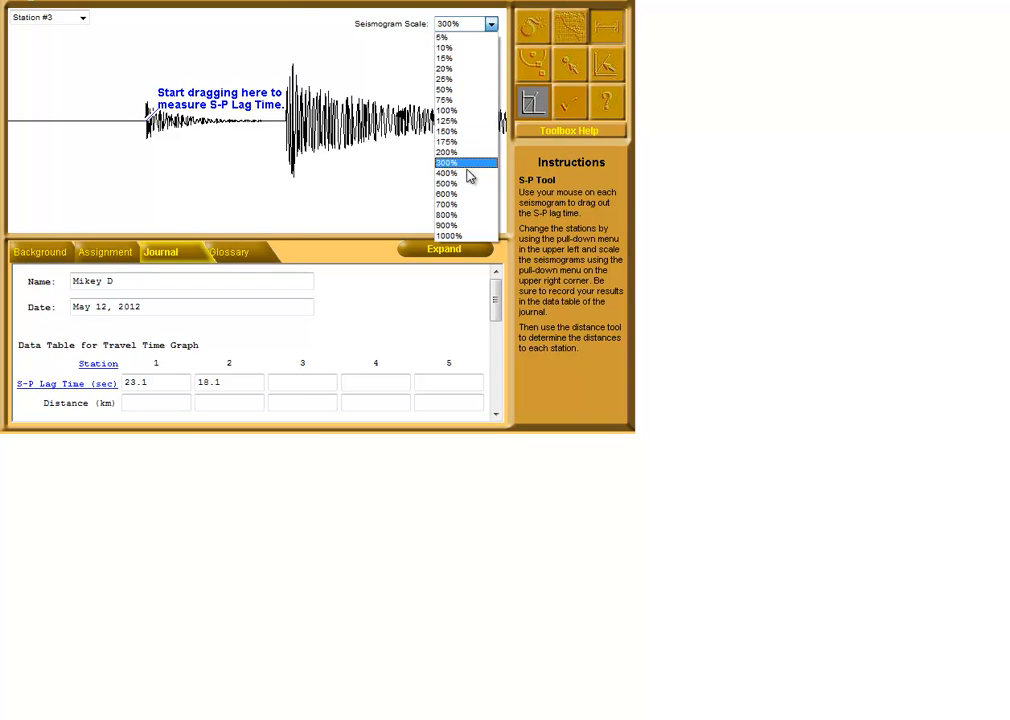
pyautogui.click(469, 233)
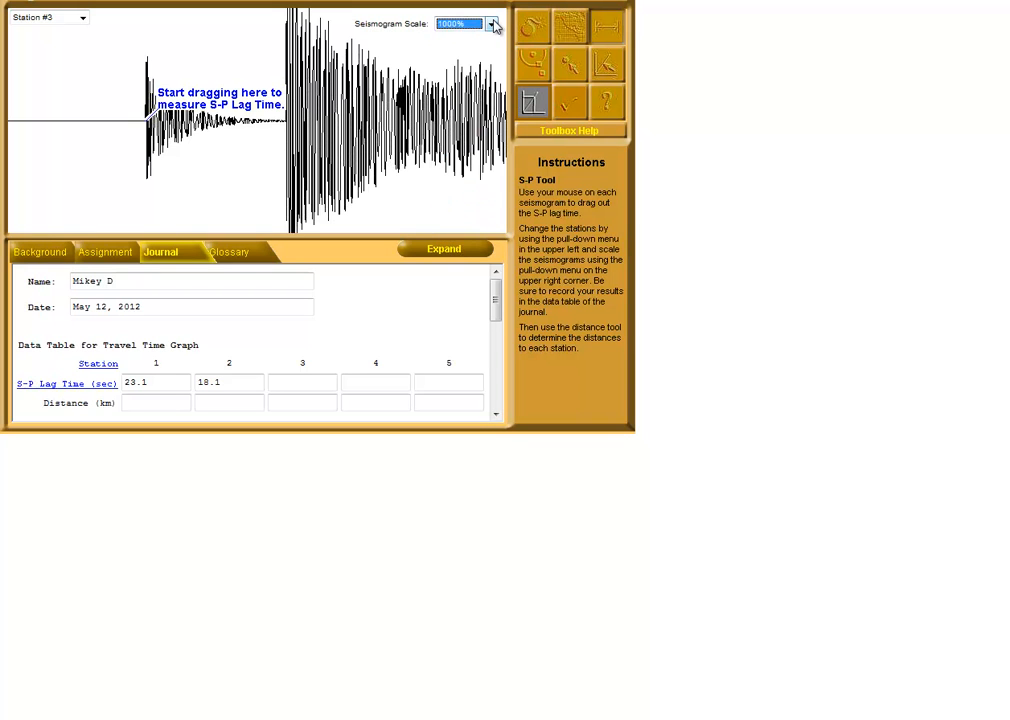
pyautogui.click(491, 24)
pyautogui.click(458, 206)
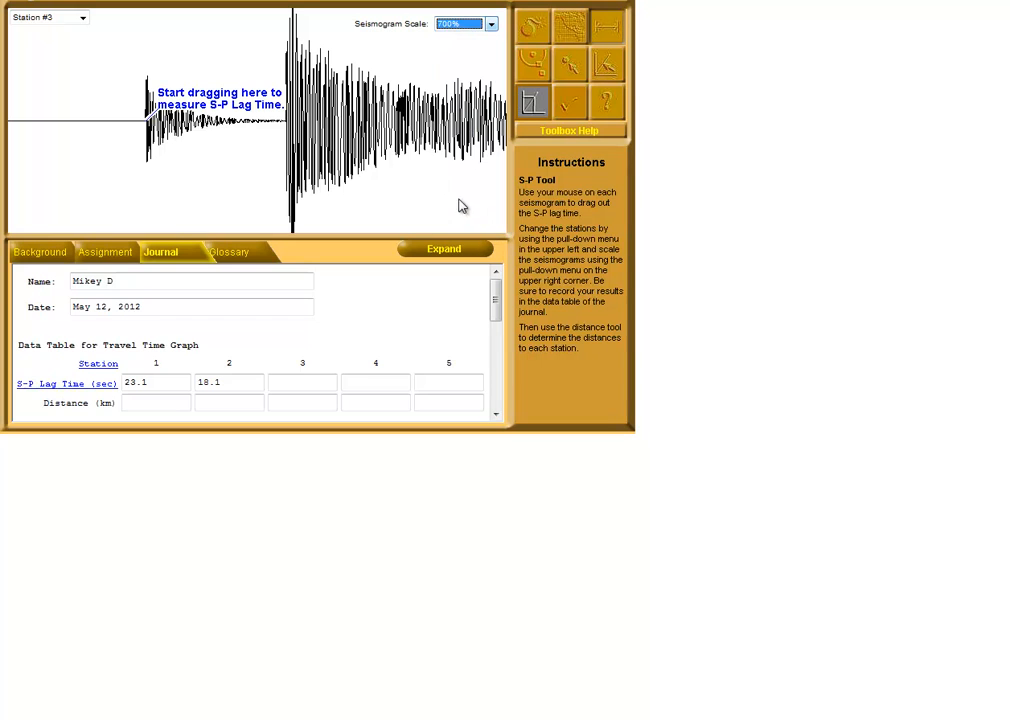
pyautogui.moveTo(146, 120); pyautogui.dragTo(287, 130)
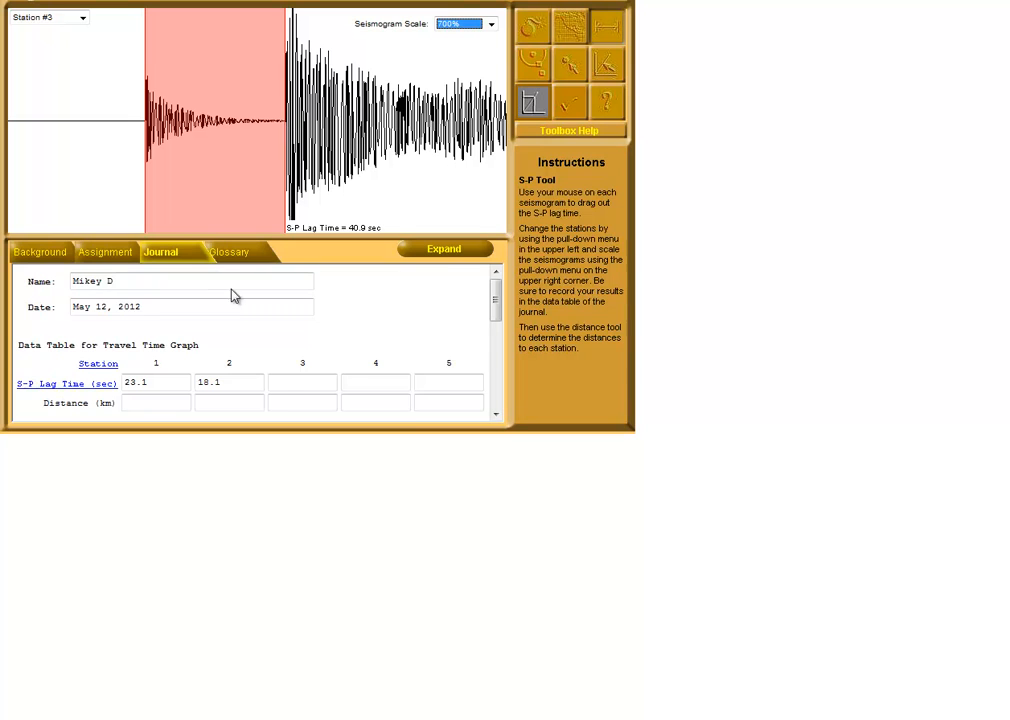
pyautogui.click(288, 384)
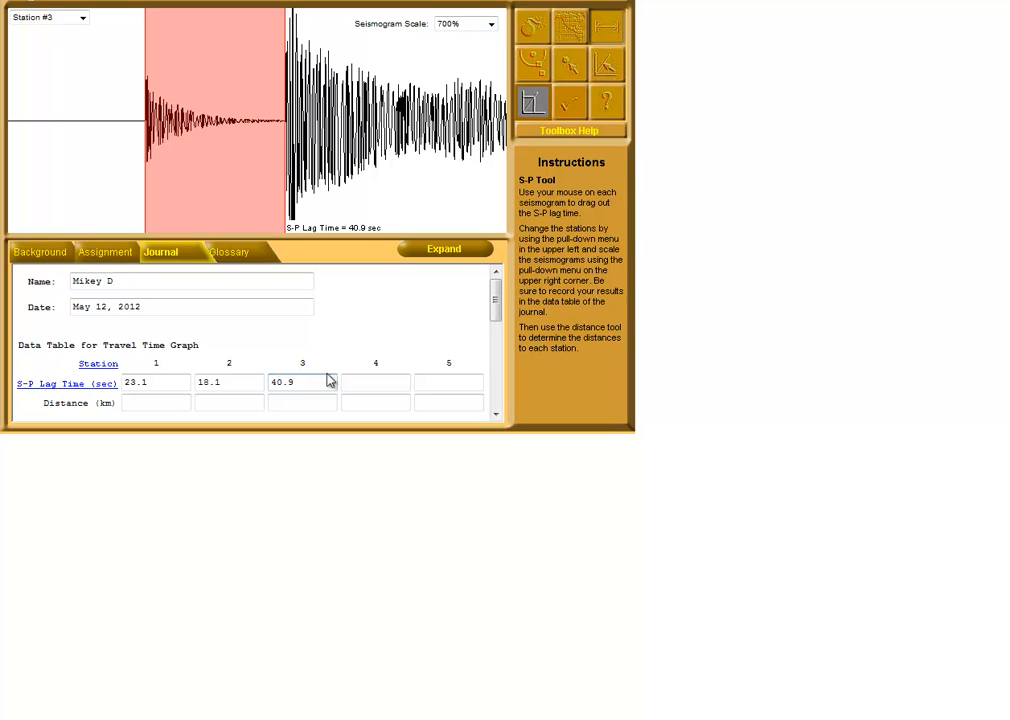
# Measure the S-P lag time on the Station #4 seismogram at 700% scale and record 48.3 sec in the data table
pyautogui.click(83, 18)
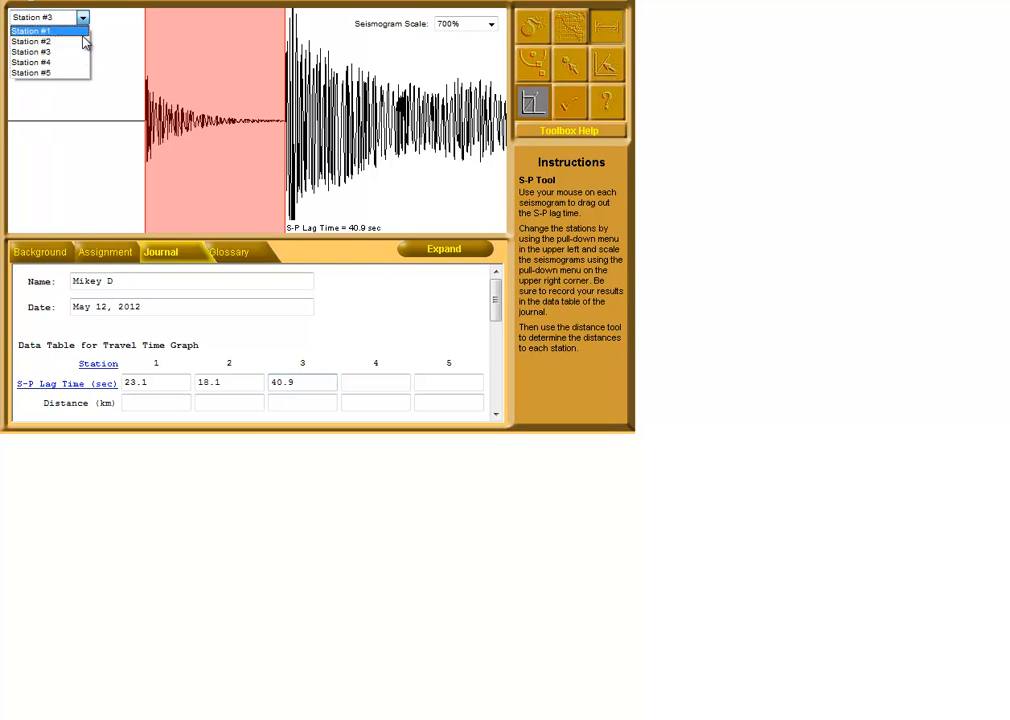
pyautogui.click(73, 62)
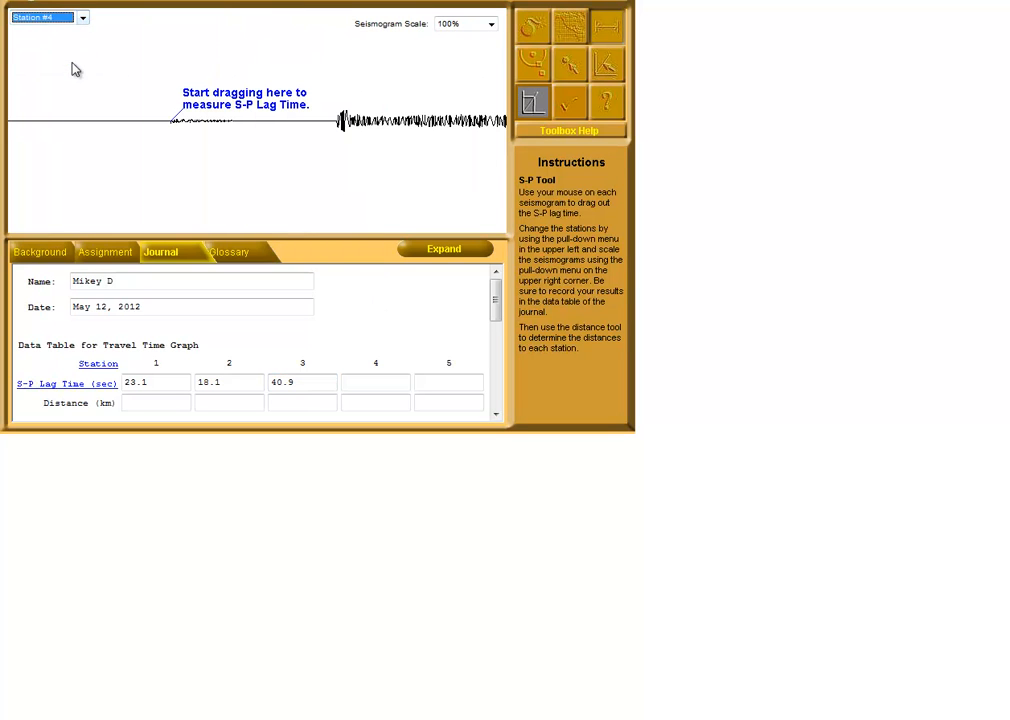
pyautogui.click(491, 24)
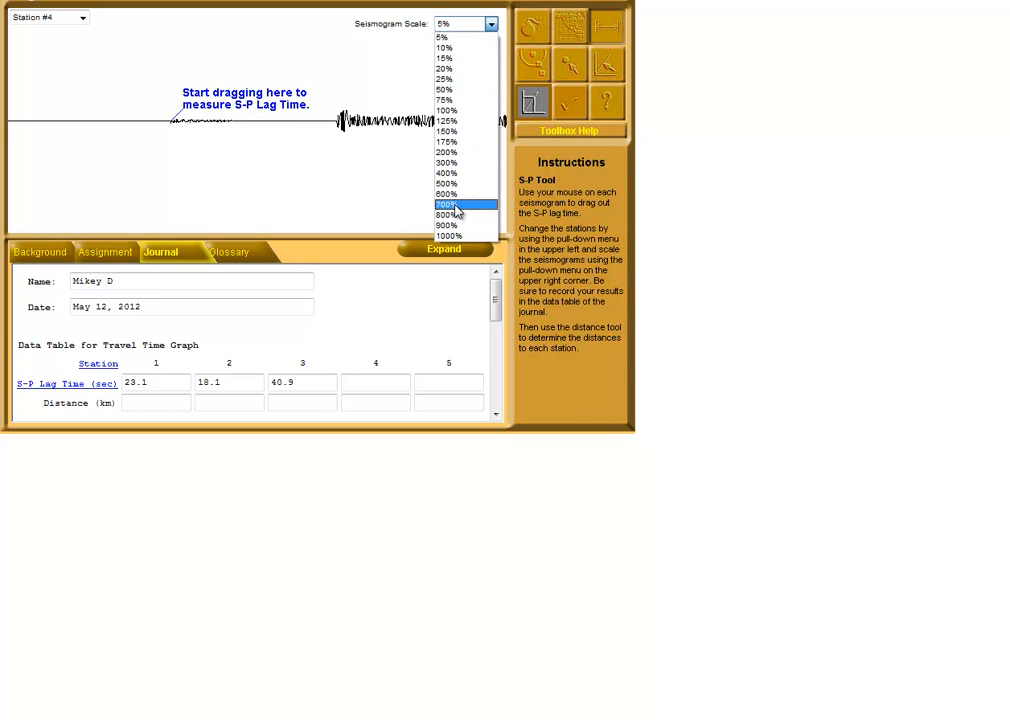
pyautogui.click(462, 205)
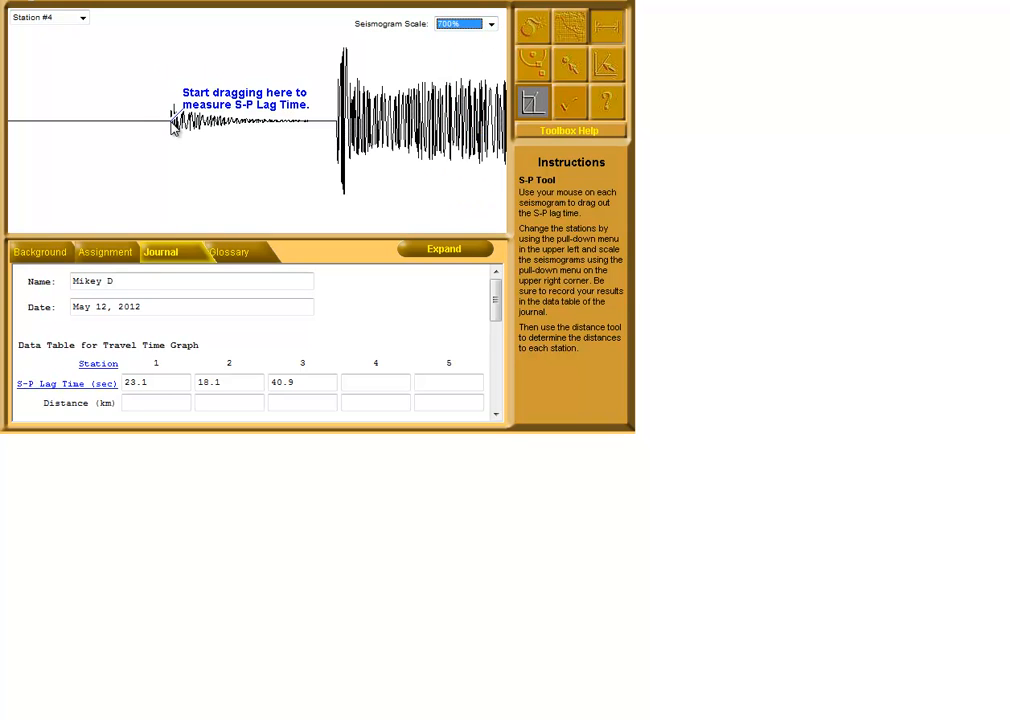
pyautogui.moveTo(173, 121); pyautogui.dragTo(339, 123)
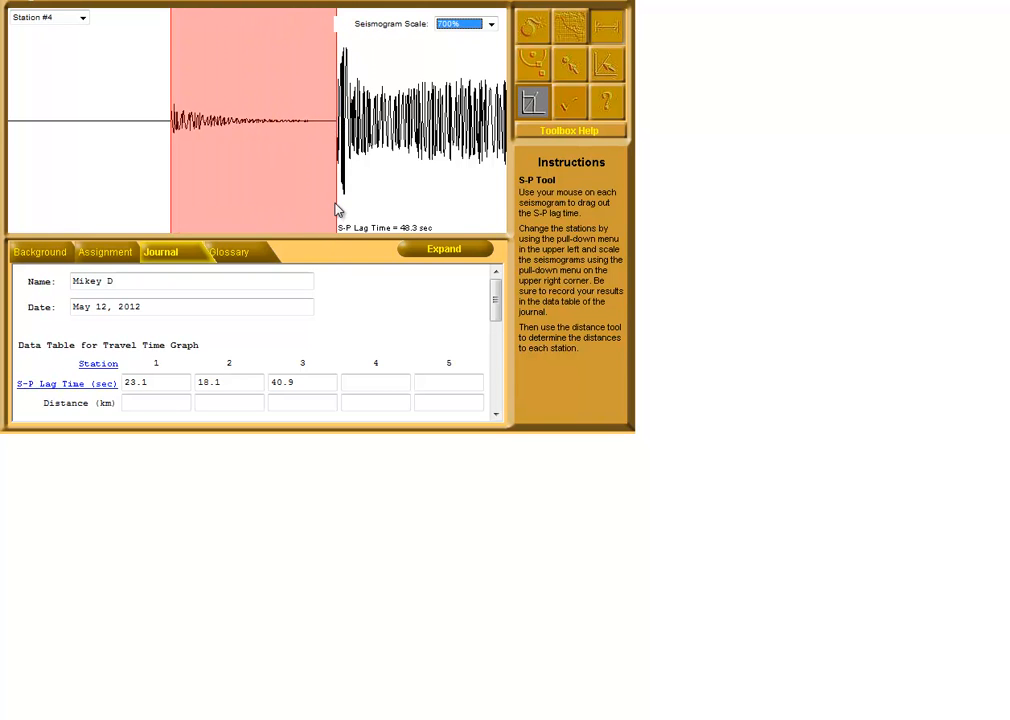
pyautogui.click(394, 382)
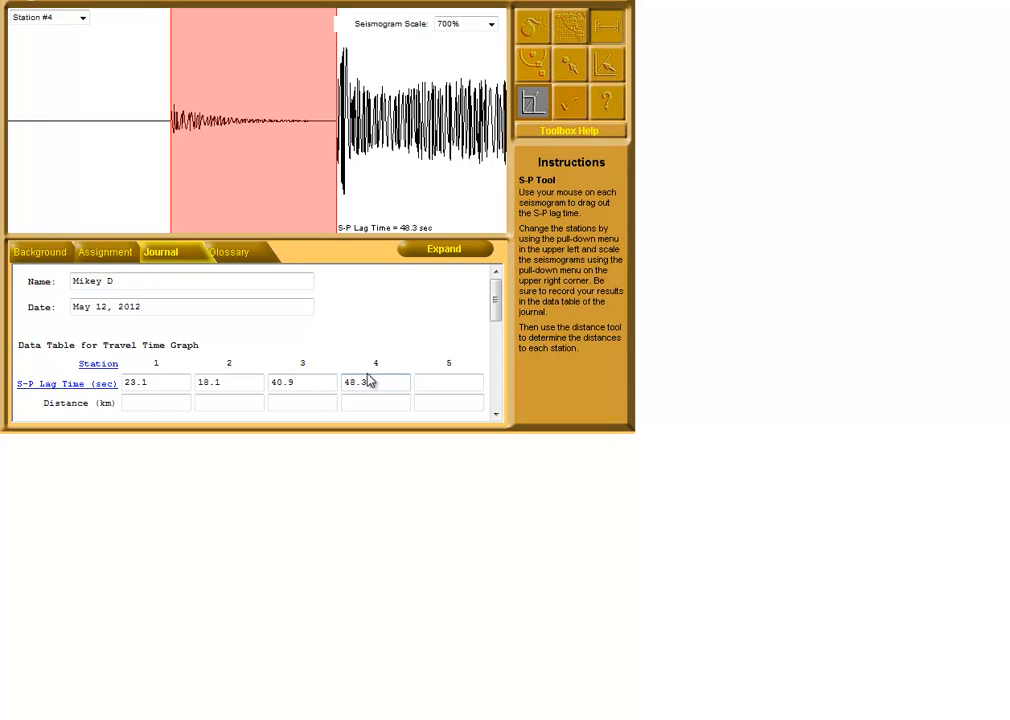
# Measure the S-P lag time on the Station #5 seismogram at 10% scale and record 10.4 sec in the data table
pyautogui.click(83, 18)
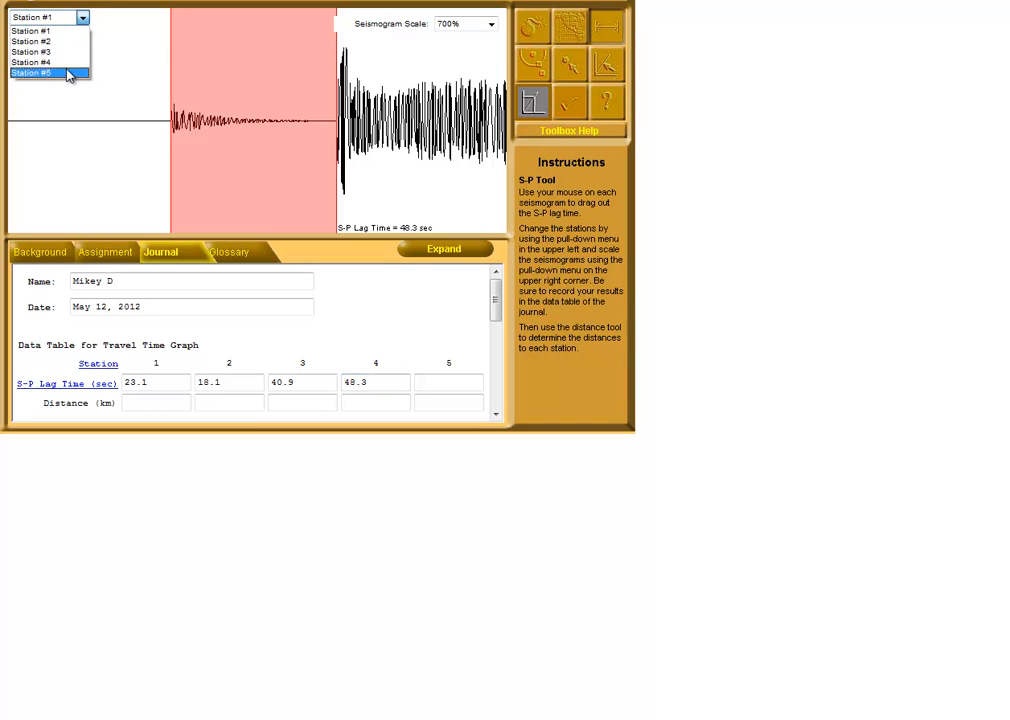
pyautogui.click(70, 72)
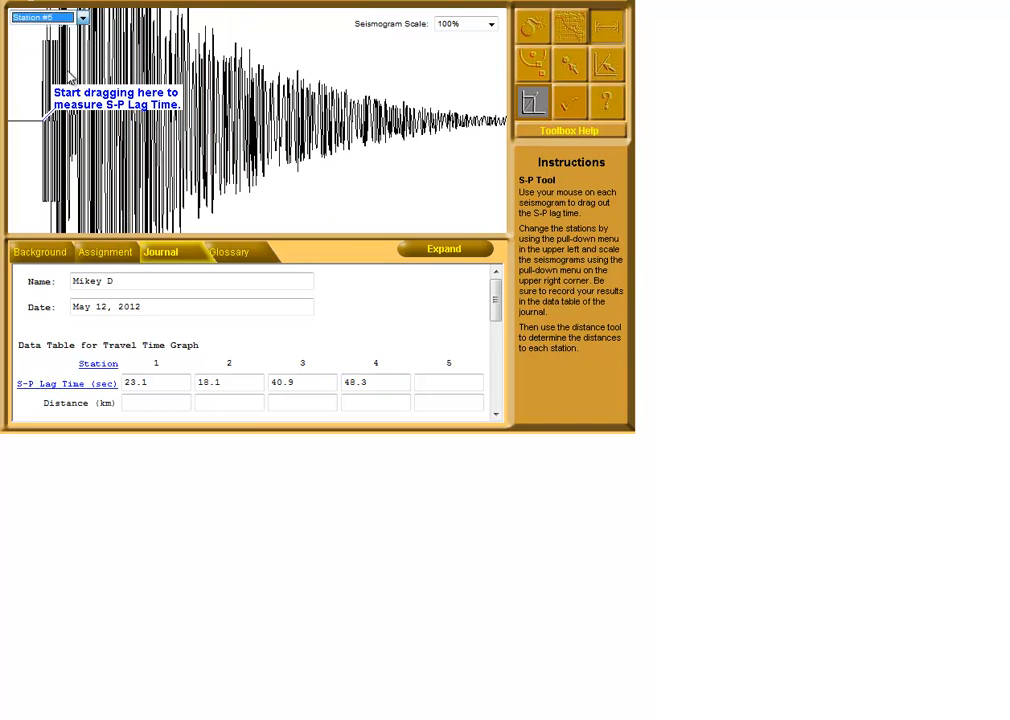
pyautogui.click(491, 25)
pyautogui.click(455, 90)
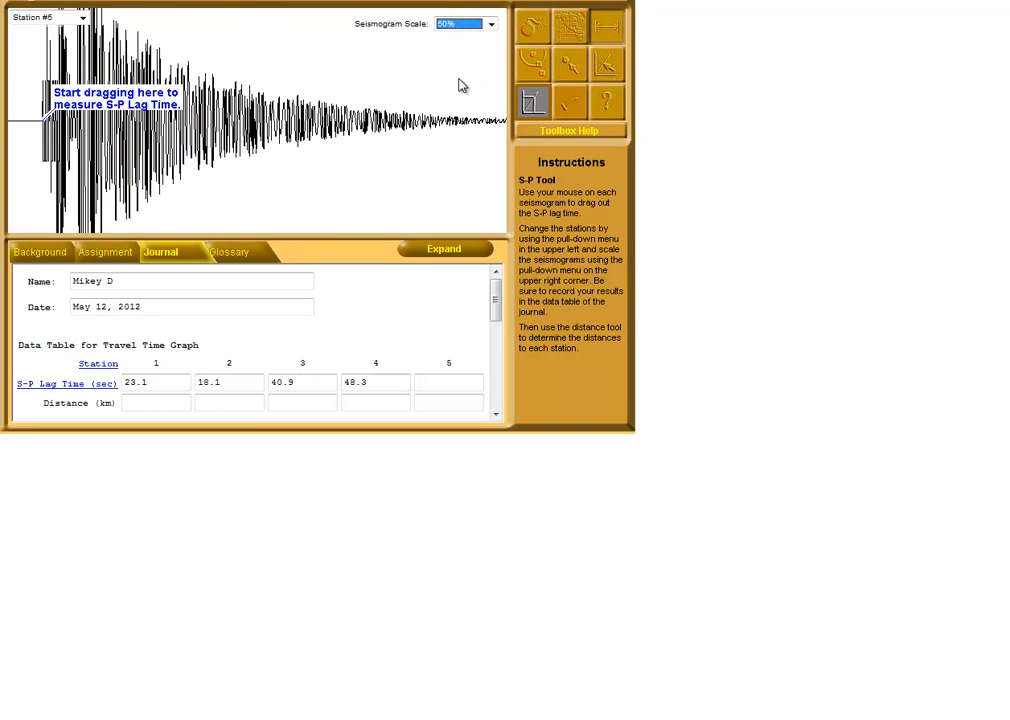
pyautogui.click(488, 25)
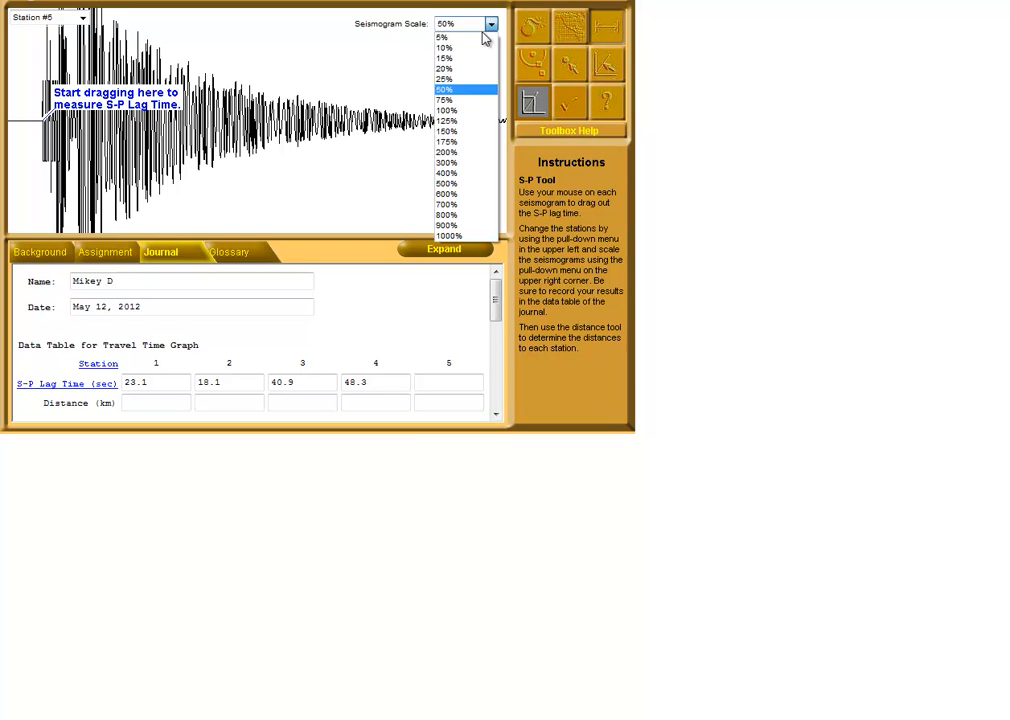
pyautogui.click(472, 48)
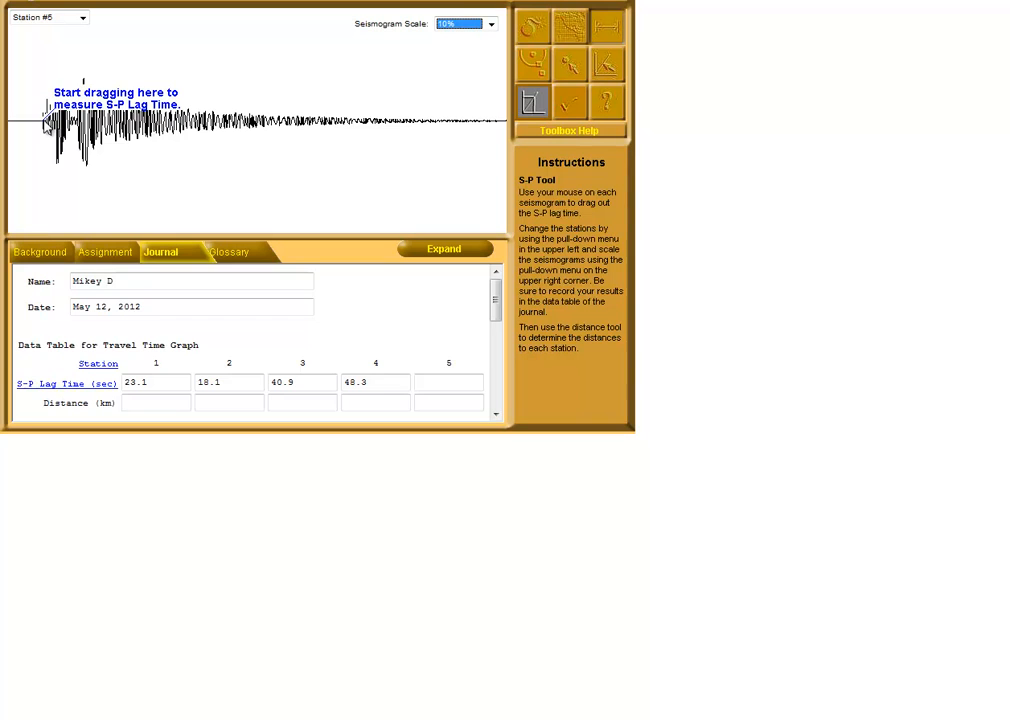
pyautogui.click(44, 122)
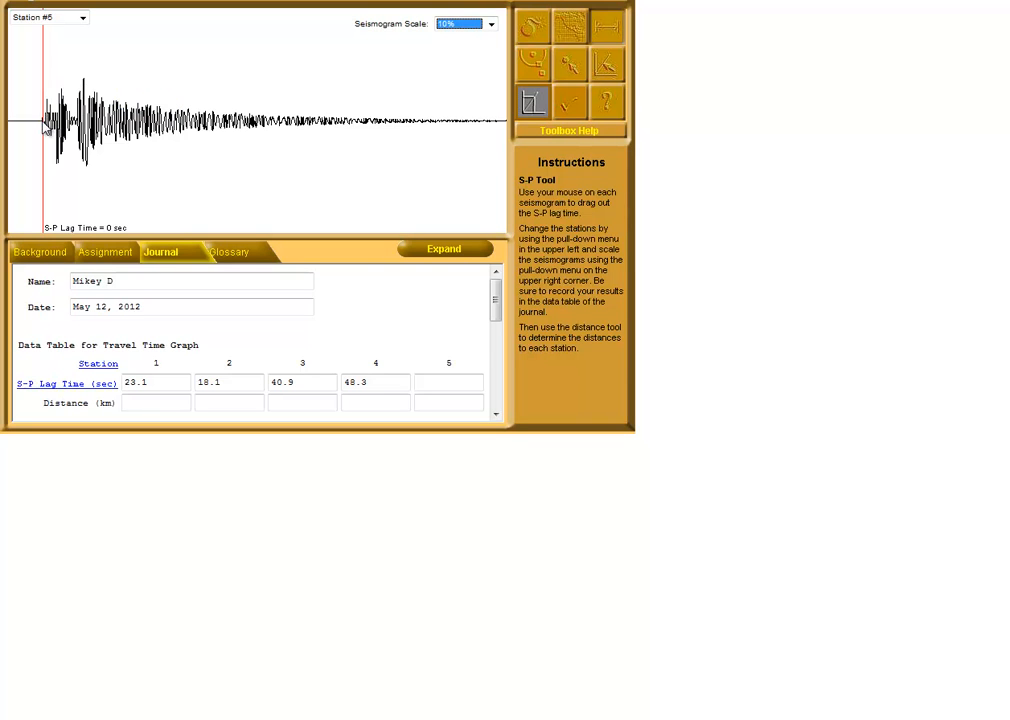
pyautogui.moveTo(45, 125); pyautogui.dragTo(78, 125)
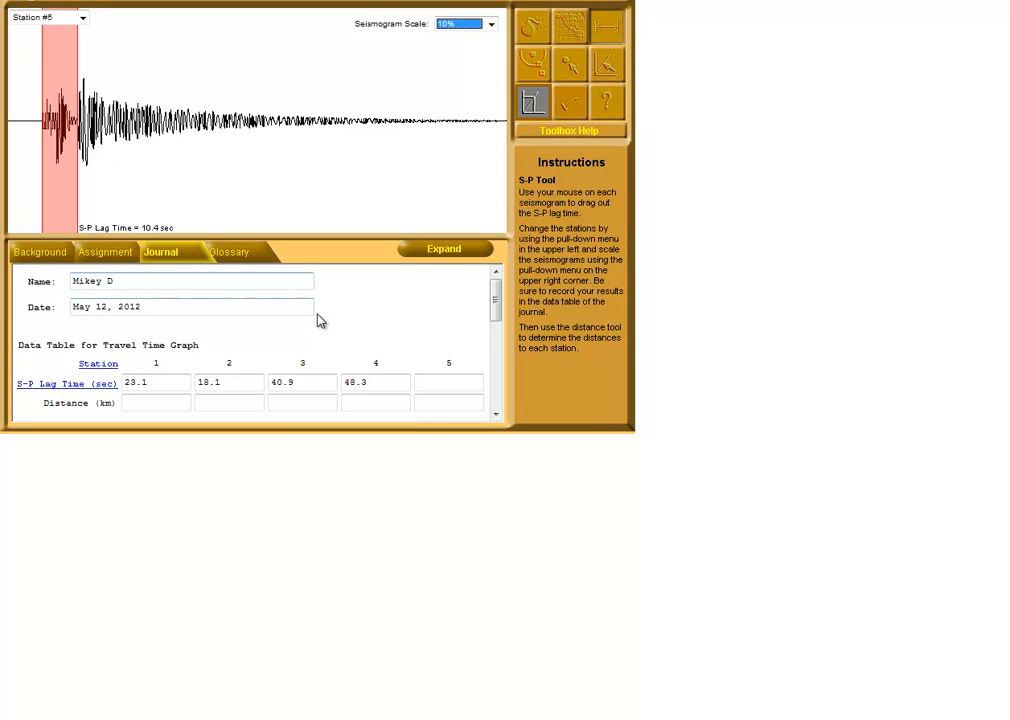
pyautogui.click(453, 380)
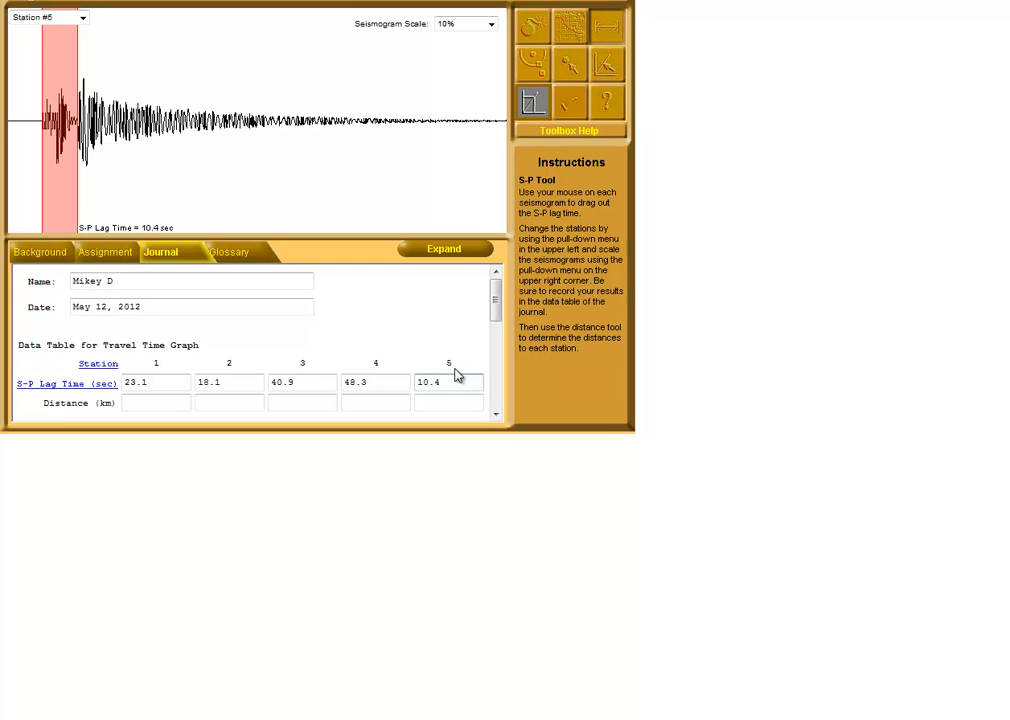
# Measure the distances from the epicenter with the Distance Tool and record 101 km for Station 5, 177 km for Station 2 and 223 km for Station 1
pyautogui.click(533, 67)
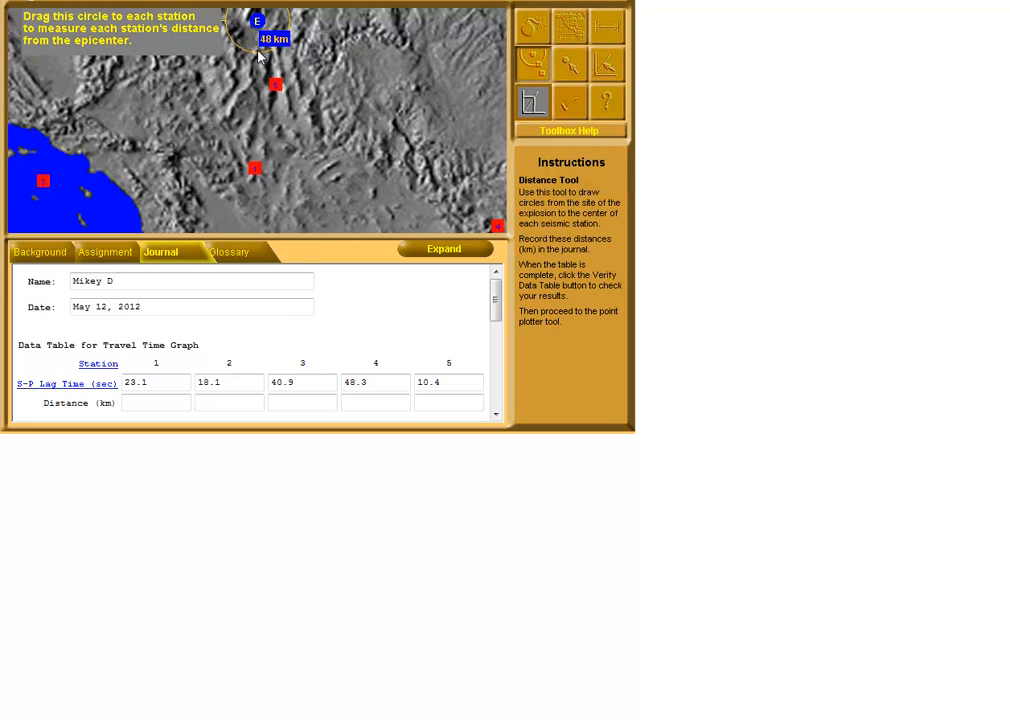
pyautogui.moveTo(266, 57); pyautogui.dragTo(279, 91)
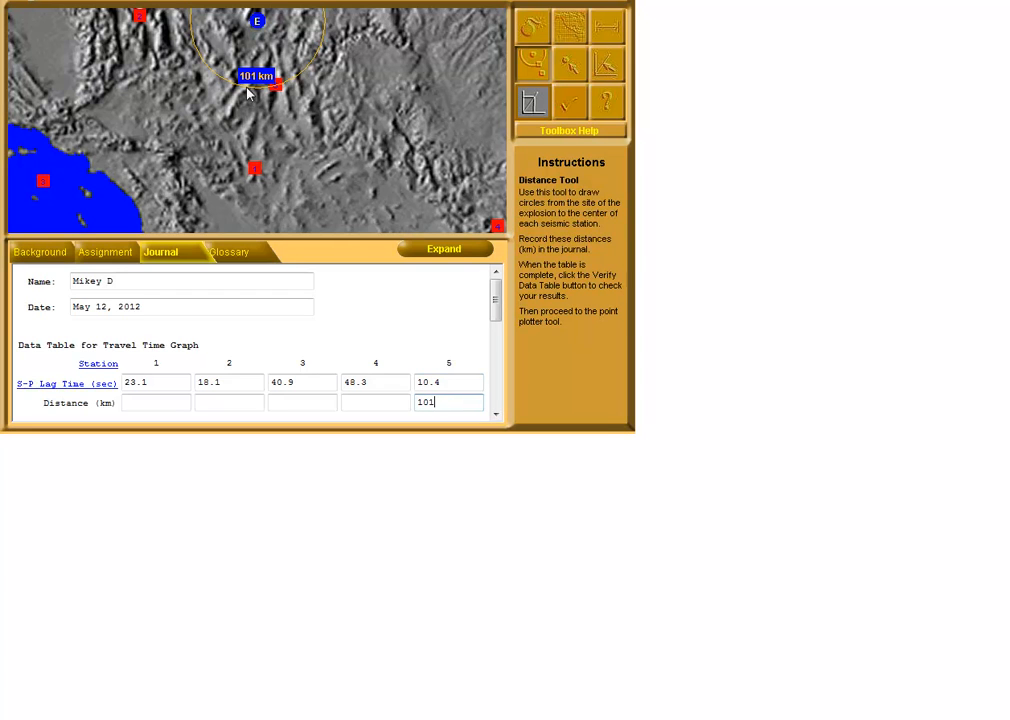
pyautogui.moveTo(240, 92); pyautogui.dragTo(218, 134)
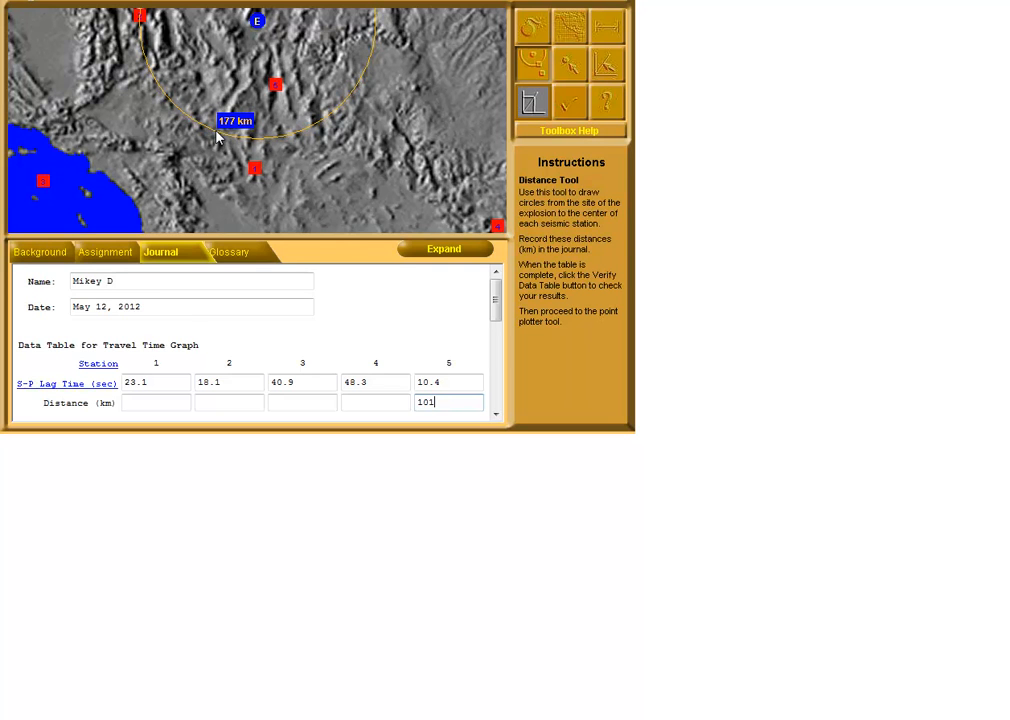
pyautogui.click(219, 401)
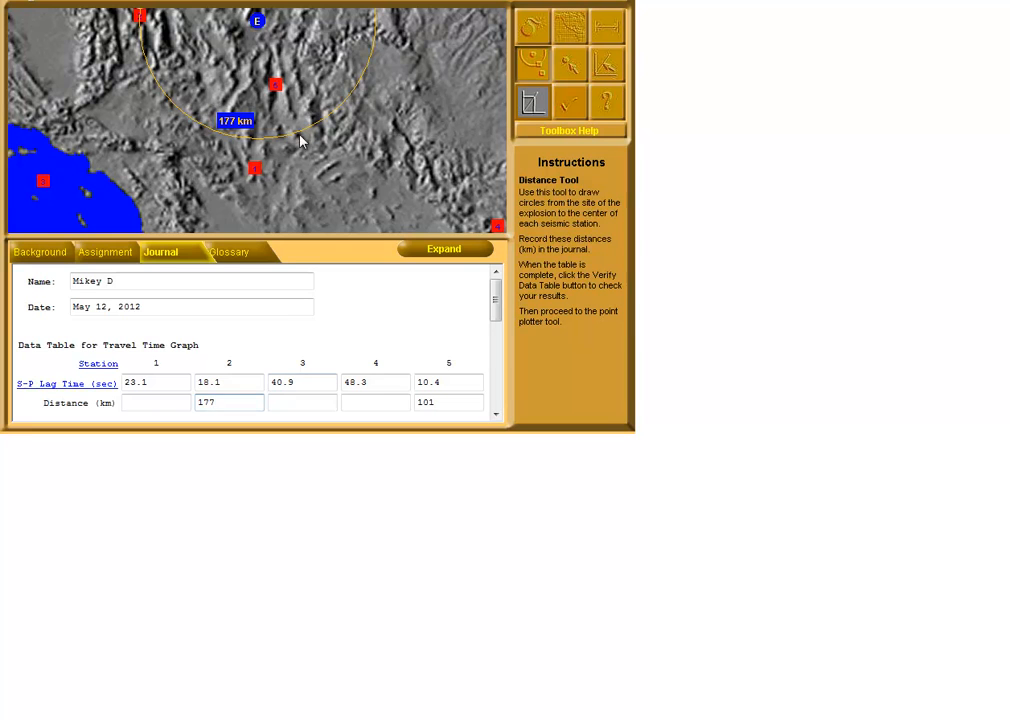
pyautogui.moveTo(300, 139); pyautogui.dragTo(304, 170)
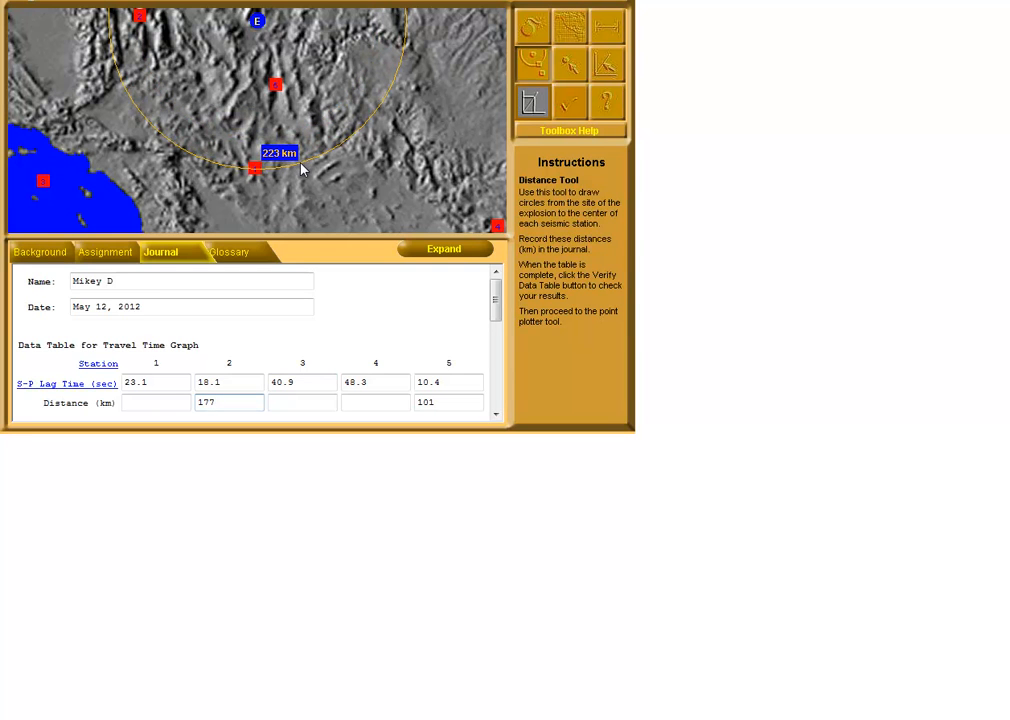
pyautogui.click(173, 403)
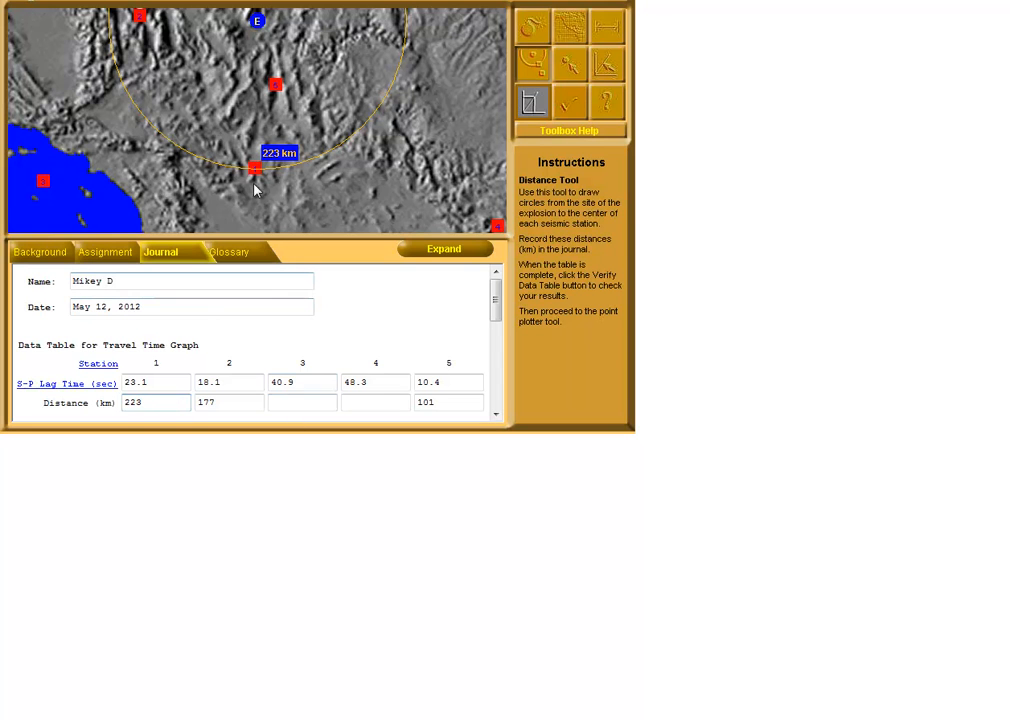
# Extend the distance circle to the two farthest stations and record 401 km under Station 4 and 474 km under Station 3
pyautogui.moveTo(234, 173); pyautogui.dragTo(199, 288)
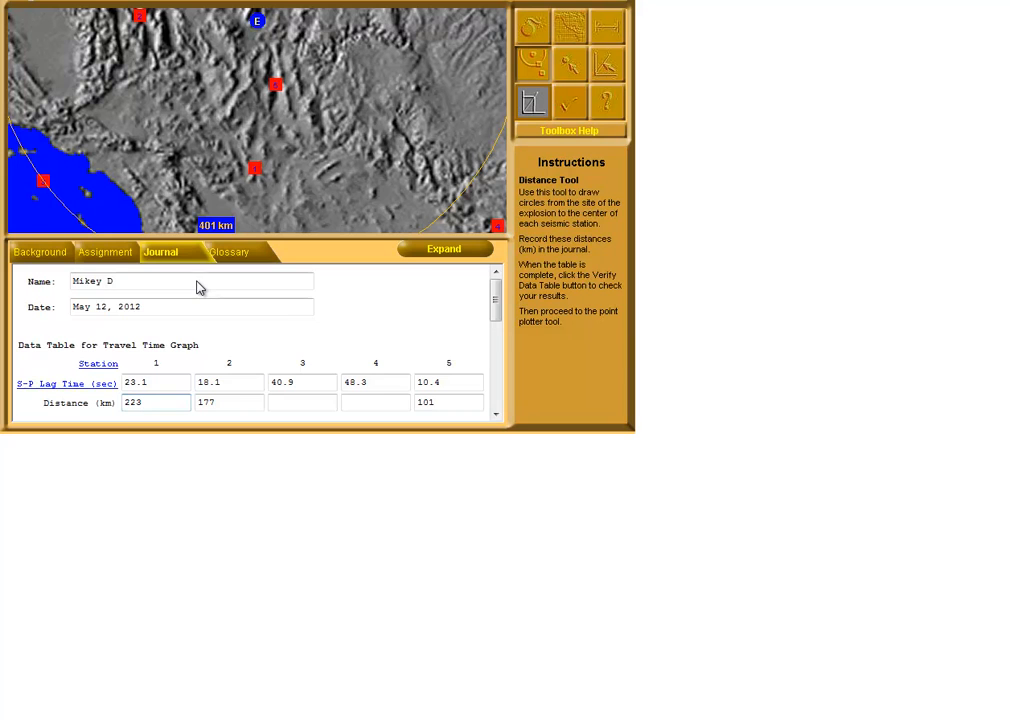
pyautogui.click(371, 403)
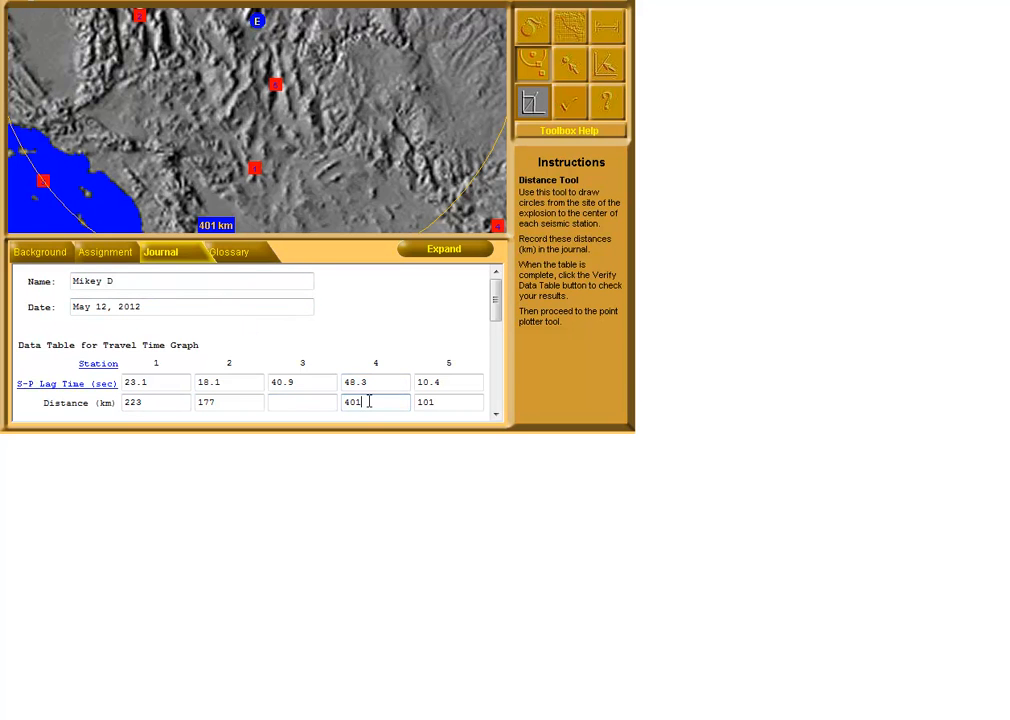
pyautogui.moveTo(460, 206); pyautogui.dragTo(497, 224)
pyautogui.click(301, 402)
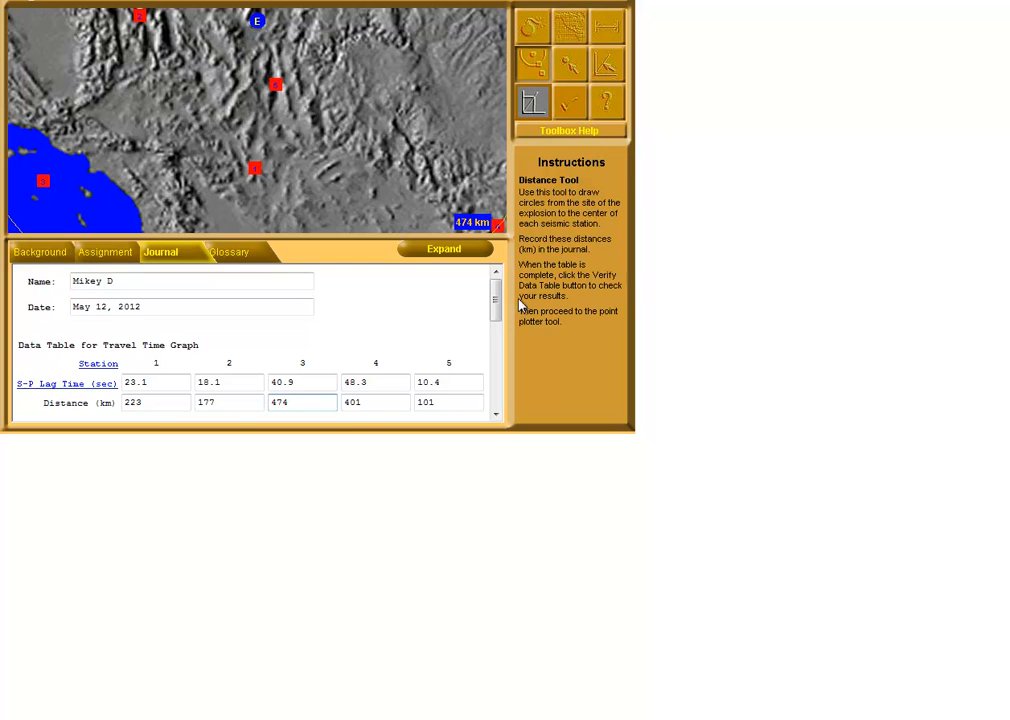
# Verify the data table entries in the journal and dismiss the result message
pyautogui.moveTo(496, 302)
pyautogui.mouseDown()
pyautogui.moveTo(497, 333)
pyautogui.moveTo(497, 318)
pyautogui.mouseUp()
pyautogui.click(117, 365)
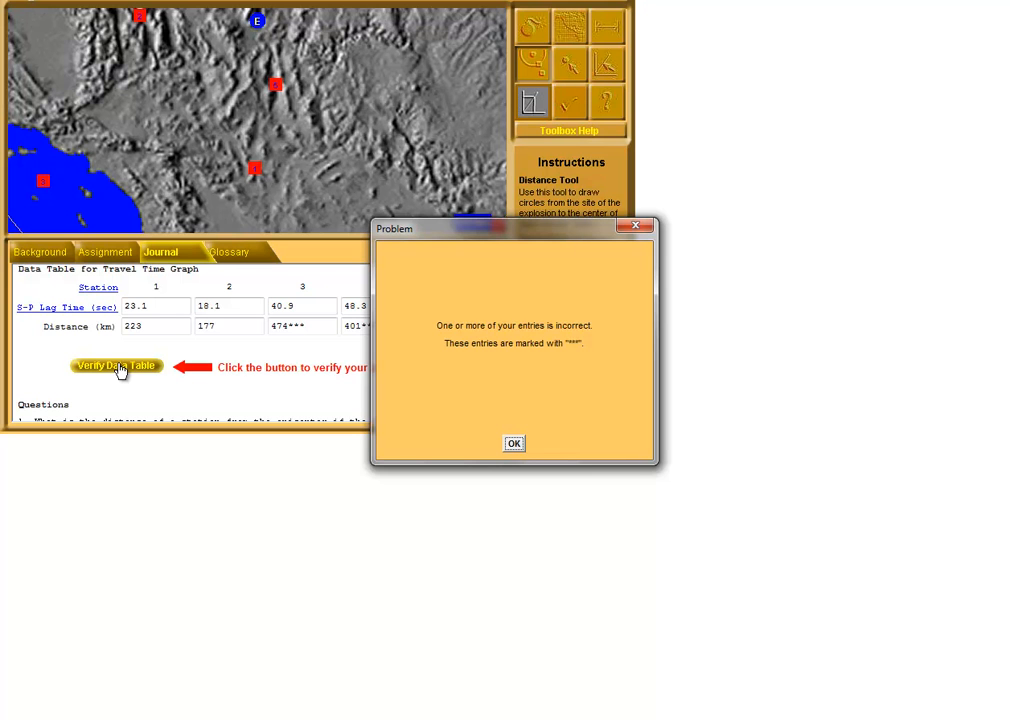
pyautogui.click(516, 445)
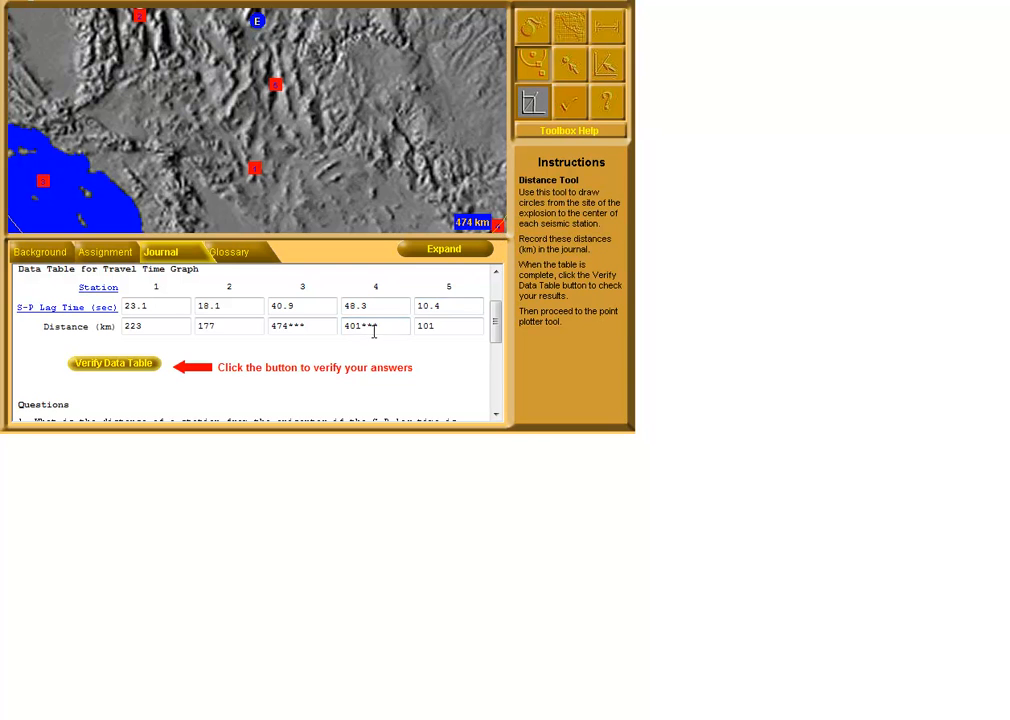
# Correct the distances to 474 km for Station 4 and 401 km for Station 3, and verify the data table again
pyautogui.moveTo(360, 326); pyautogui.dragTo(351, 330)
pyautogui.moveTo(290, 326); pyautogui.dragTo(277, 331)
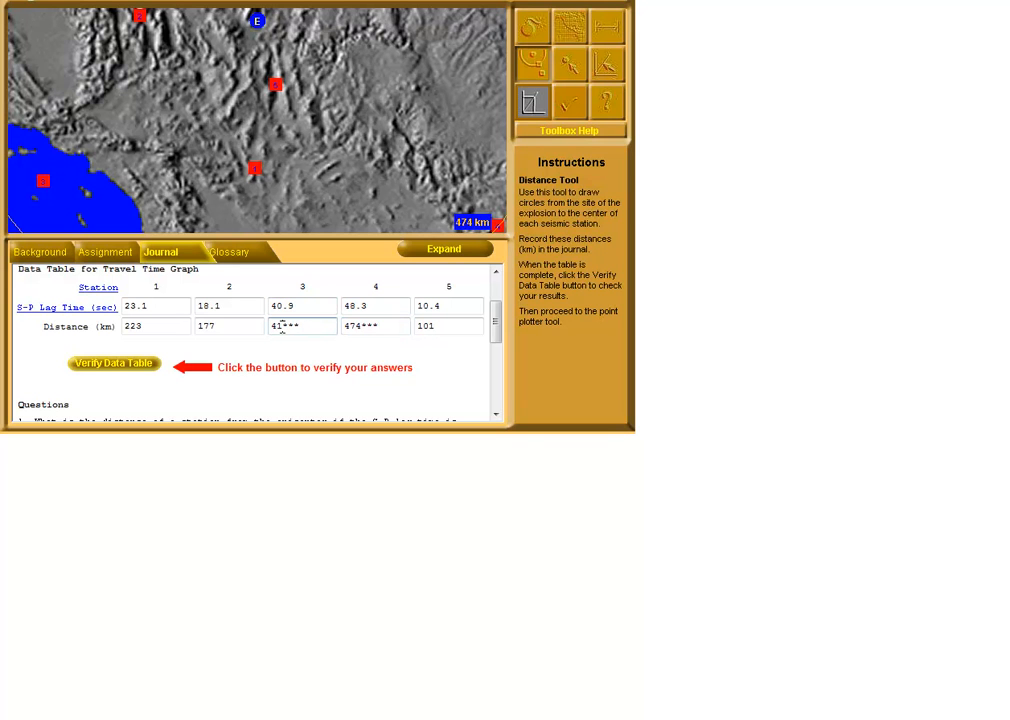
pyautogui.click(127, 365)
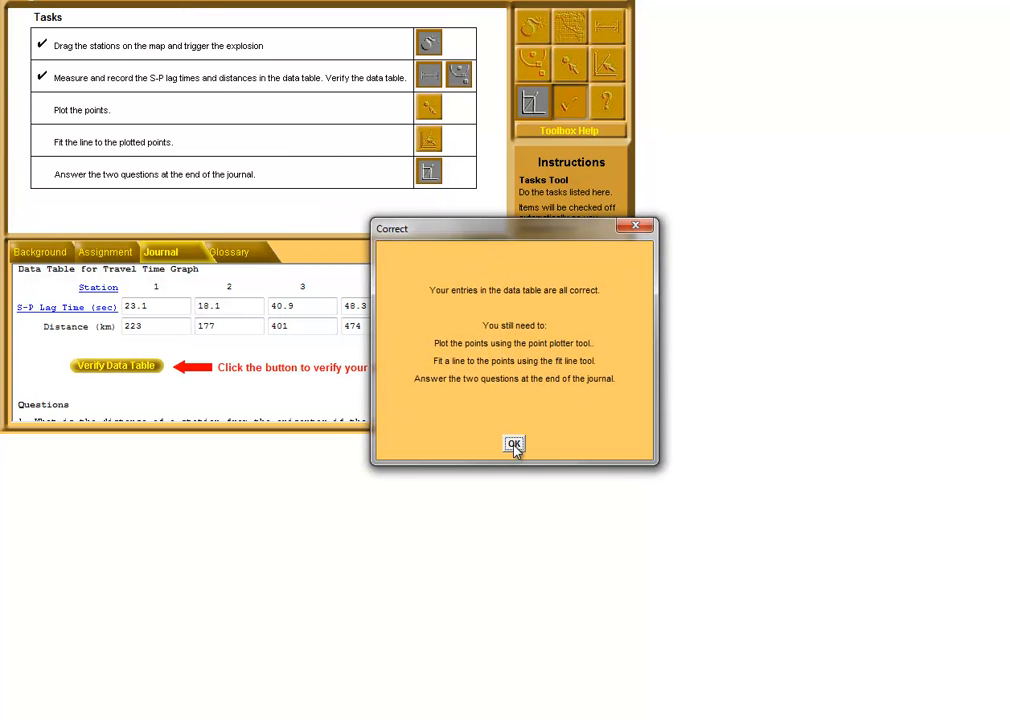
pyautogui.click(514, 445)
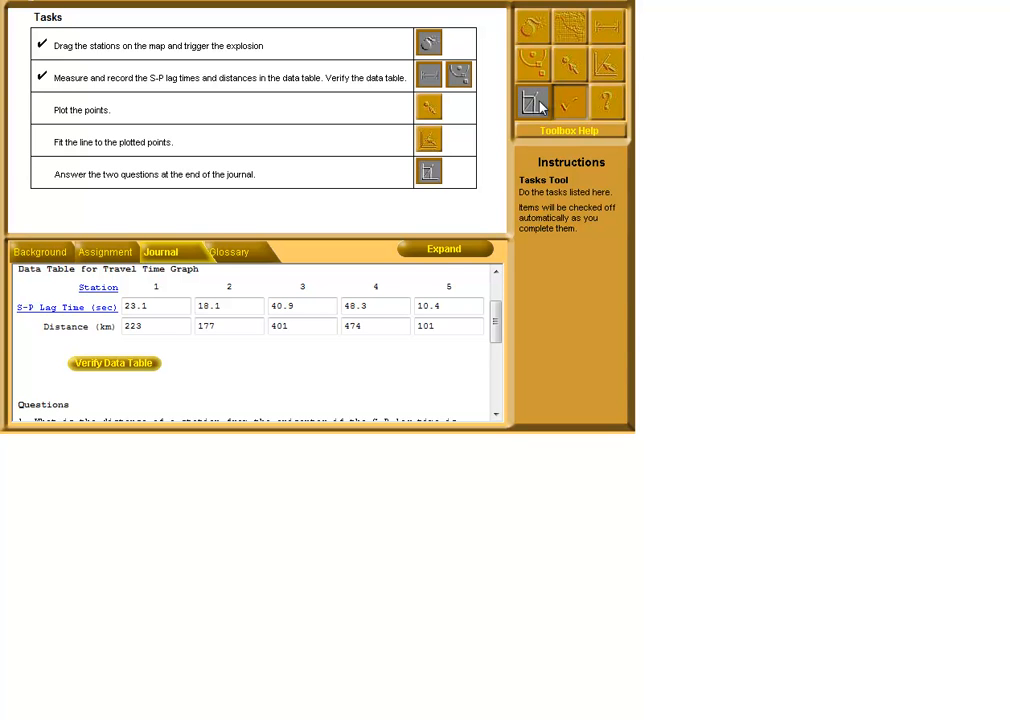
# Plot the Station 1 point at 223 km, 23.1 sec and the Station 2 point at 177 km, 18.1 sec with the Point Plotter Tool
pyautogui.click(606, 72)
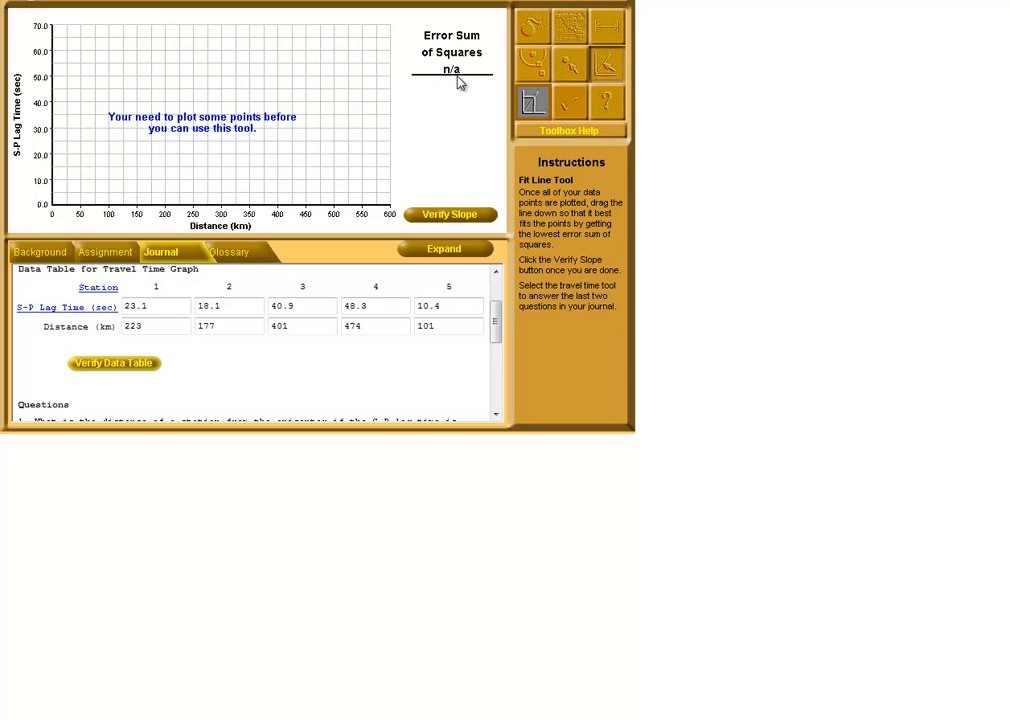
pyautogui.click(568, 68)
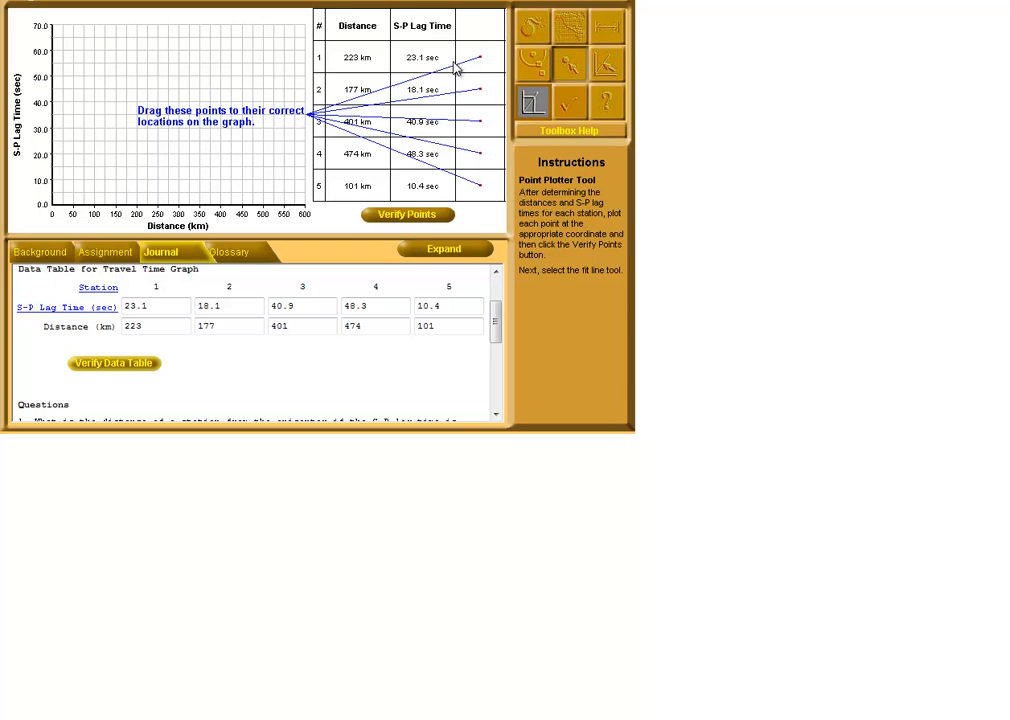
pyautogui.moveTo(480, 61); pyautogui.dragTo(123, 152)
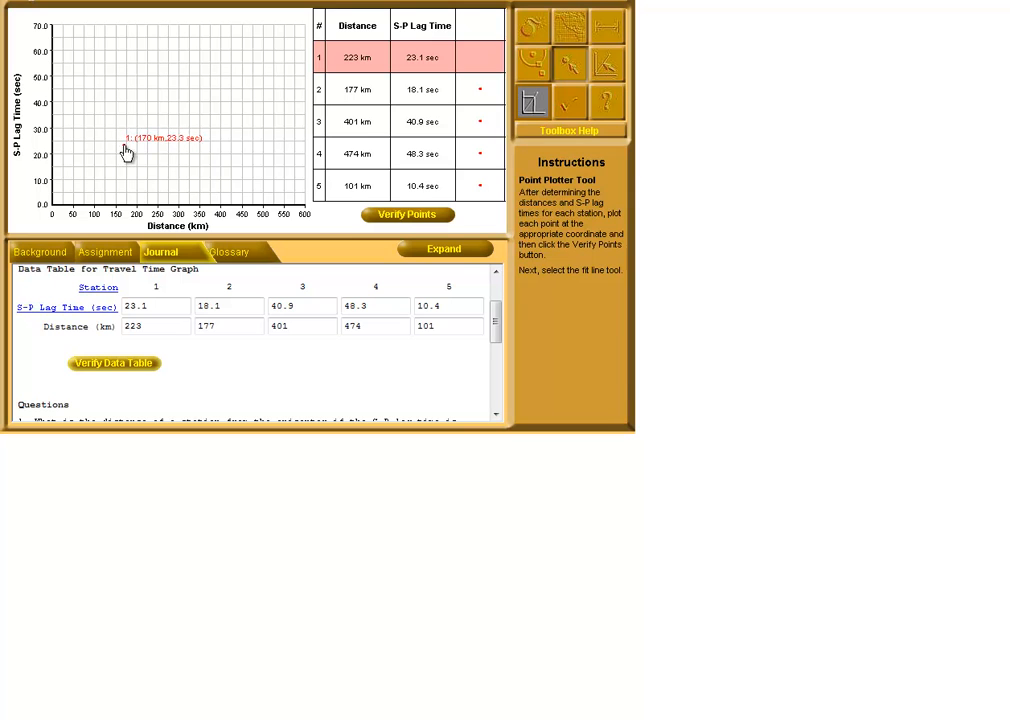
pyautogui.click(145, 149)
pyautogui.click(481, 95)
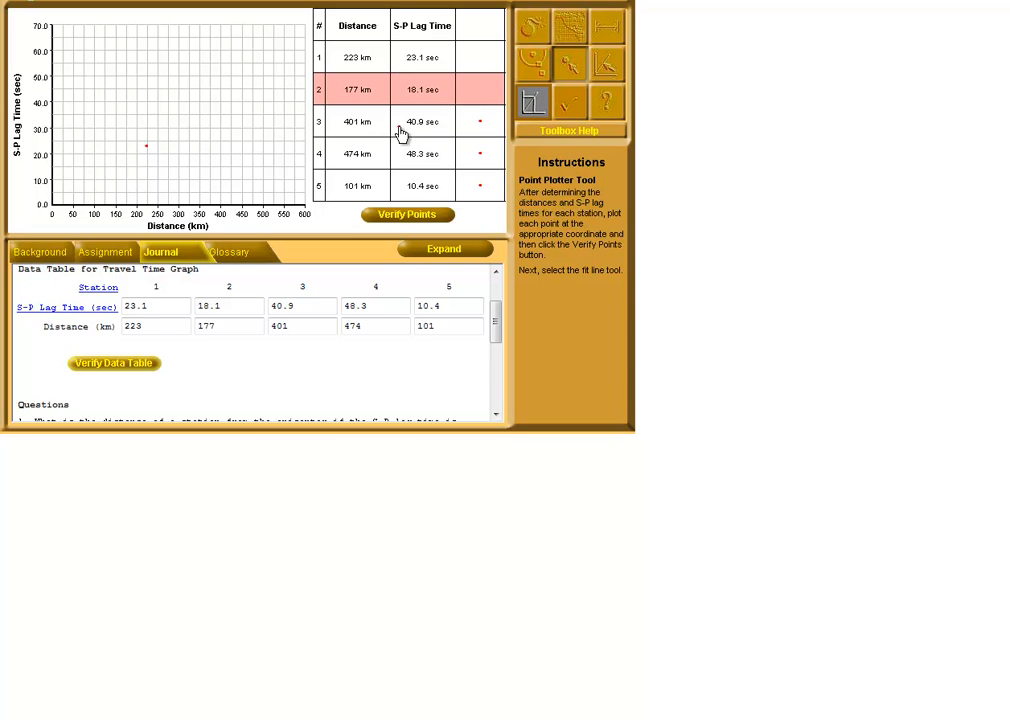
pyautogui.click(128, 159)
# Plot the points for Station 3 (401 km, 40.9 sec), Station 4 (474 km, 48.3 sec) and Station 5 (101 km, 10.4 sec), and verify them
pyautogui.click(481, 127)
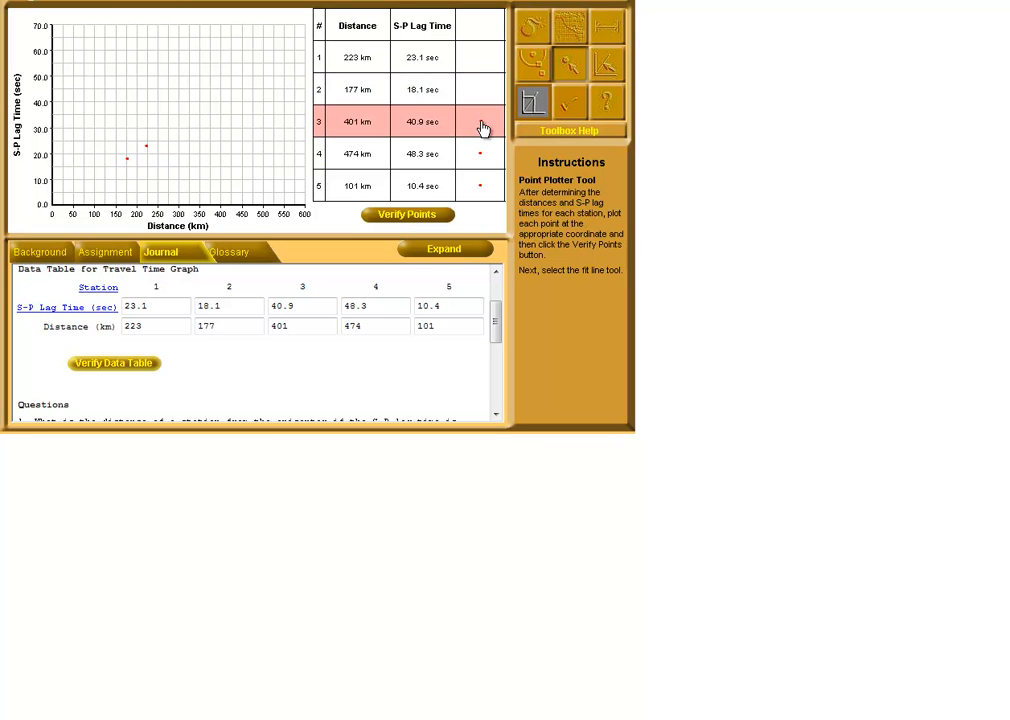
pyautogui.click(222, 100)
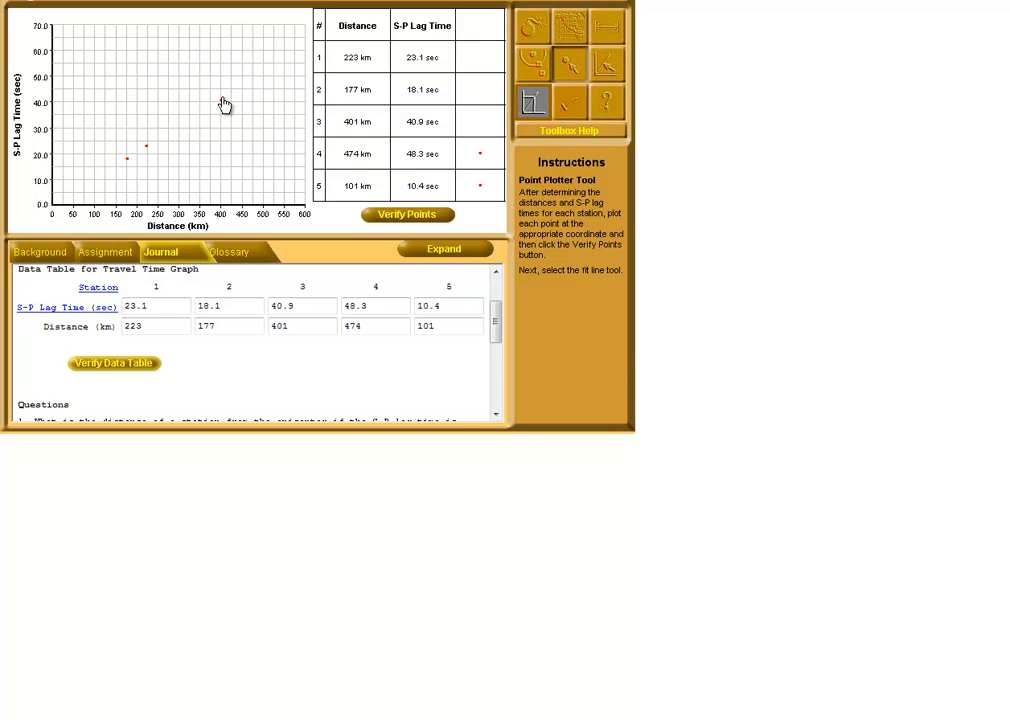
pyautogui.click(481, 160)
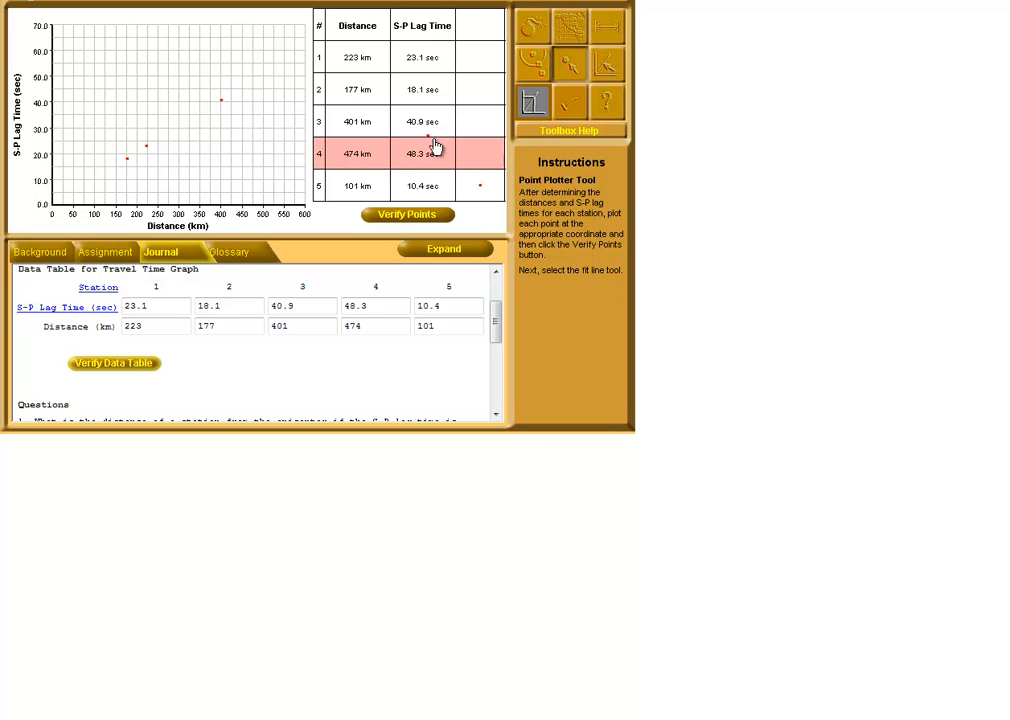
pyautogui.click(251, 82)
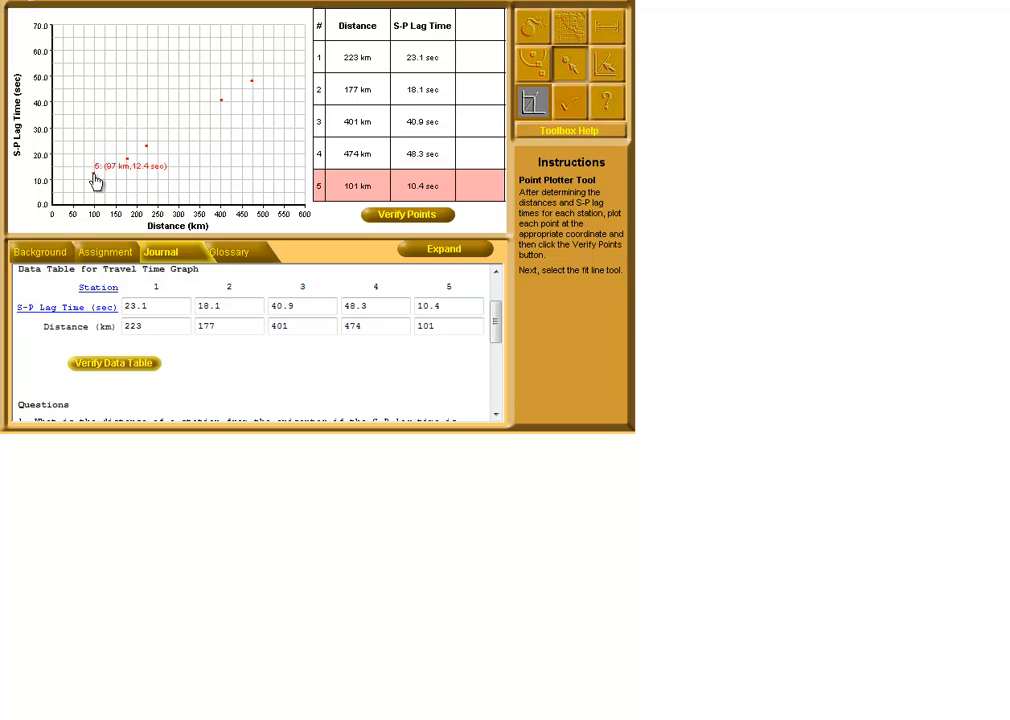
pyautogui.click(96, 181)
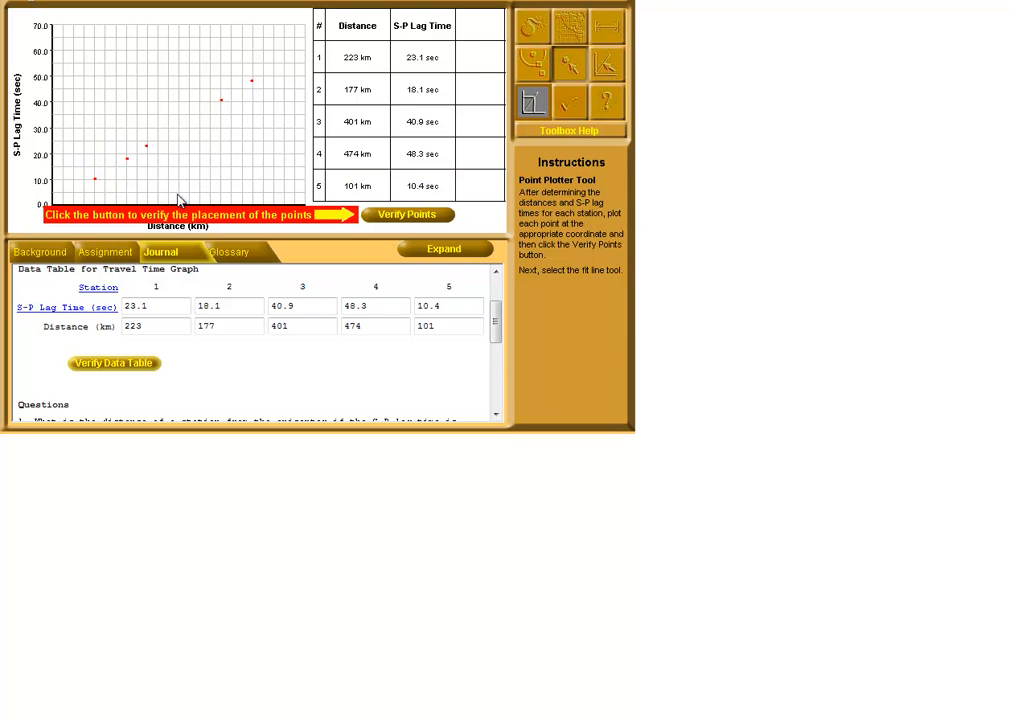
pyautogui.click(435, 219)
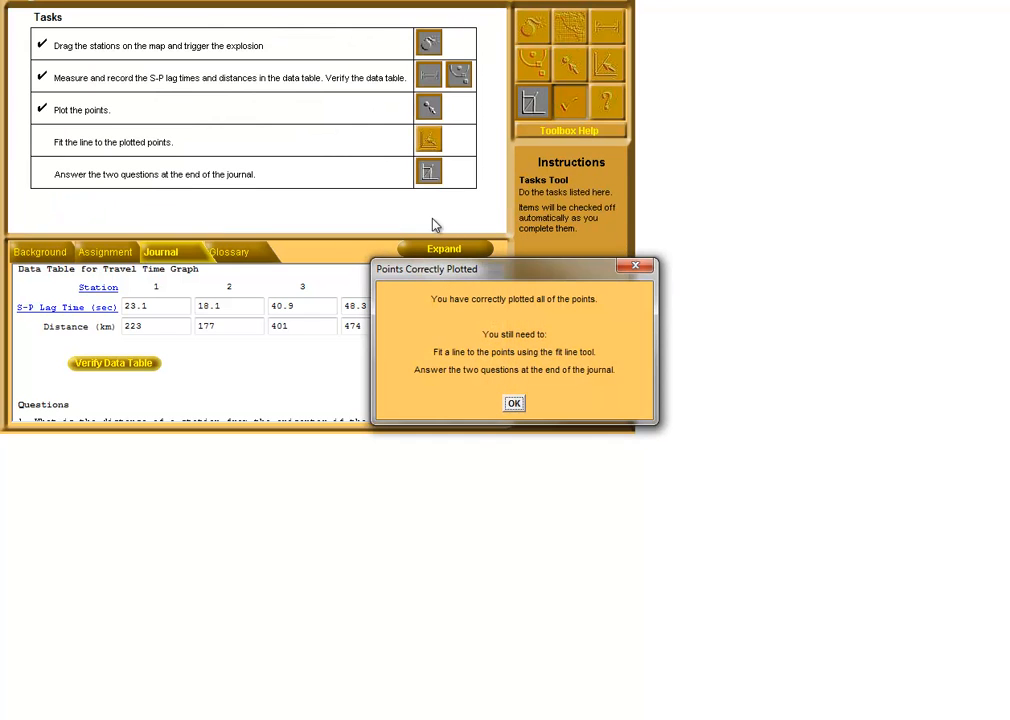
pyautogui.click(514, 403)
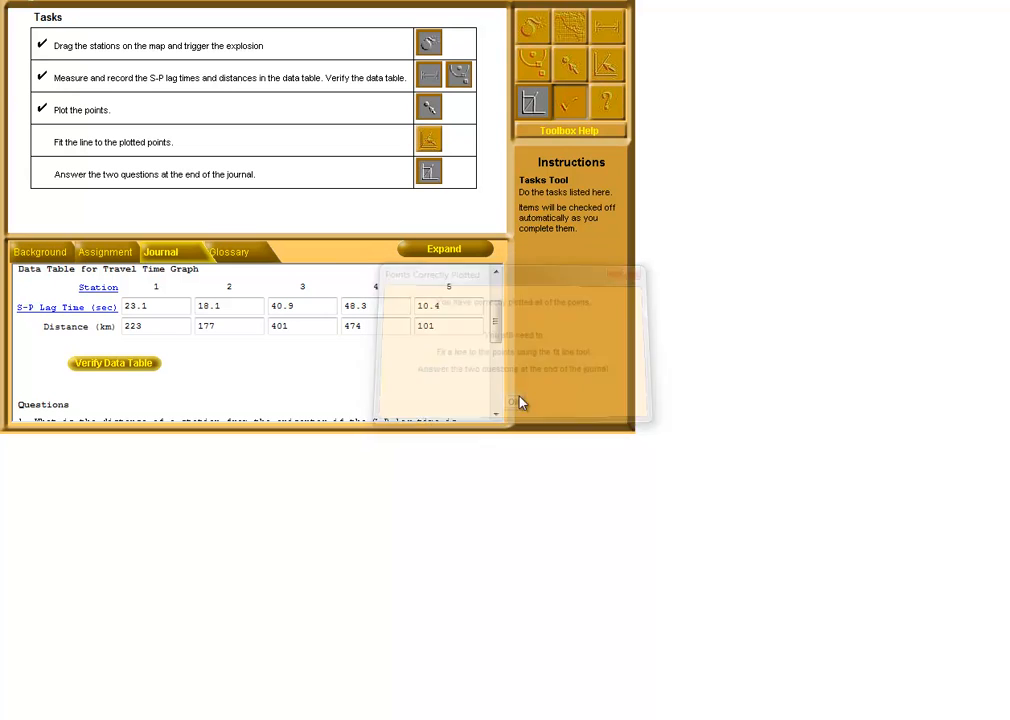
# Fit the line to the plotted points with an Error Sum of Squares of about 2.4 and verify the slope
pyautogui.click(607, 75)
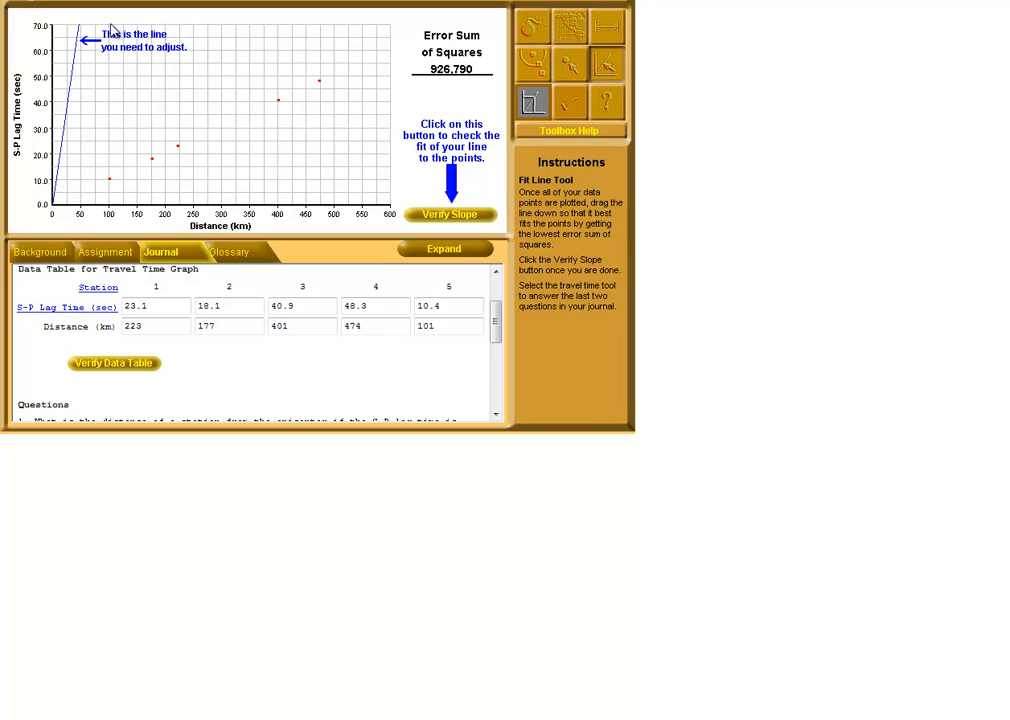
pyautogui.moveTo(81, 40); pyautogui.dragTo(210, 141)
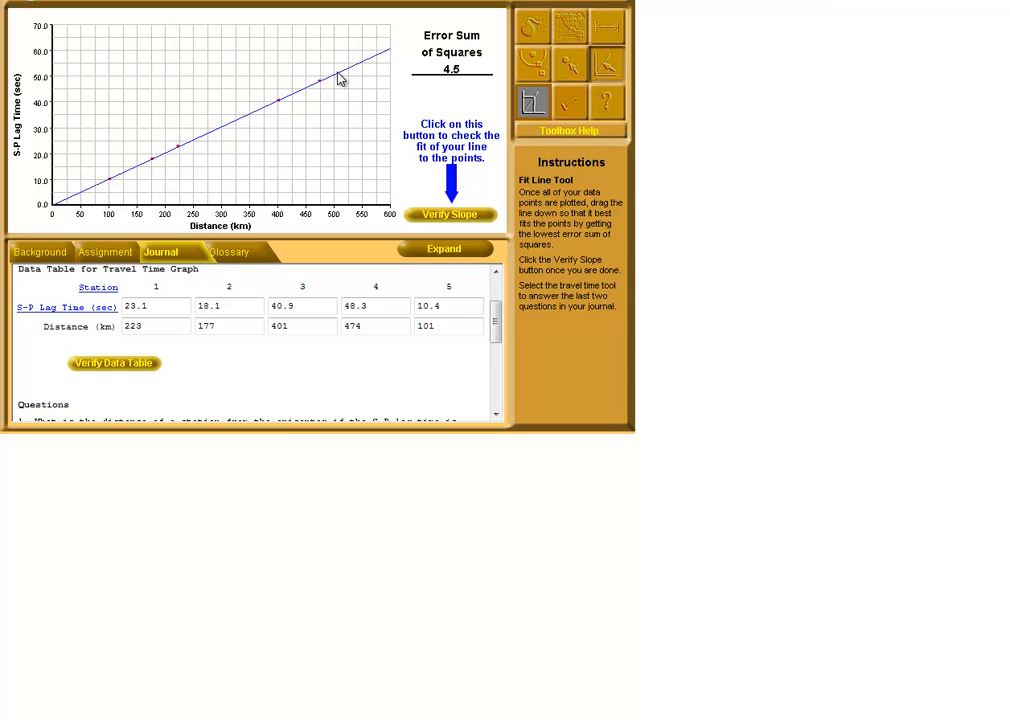
pyautogui.moveTo(340, 79); pyautogui.dragTo(340, 78)
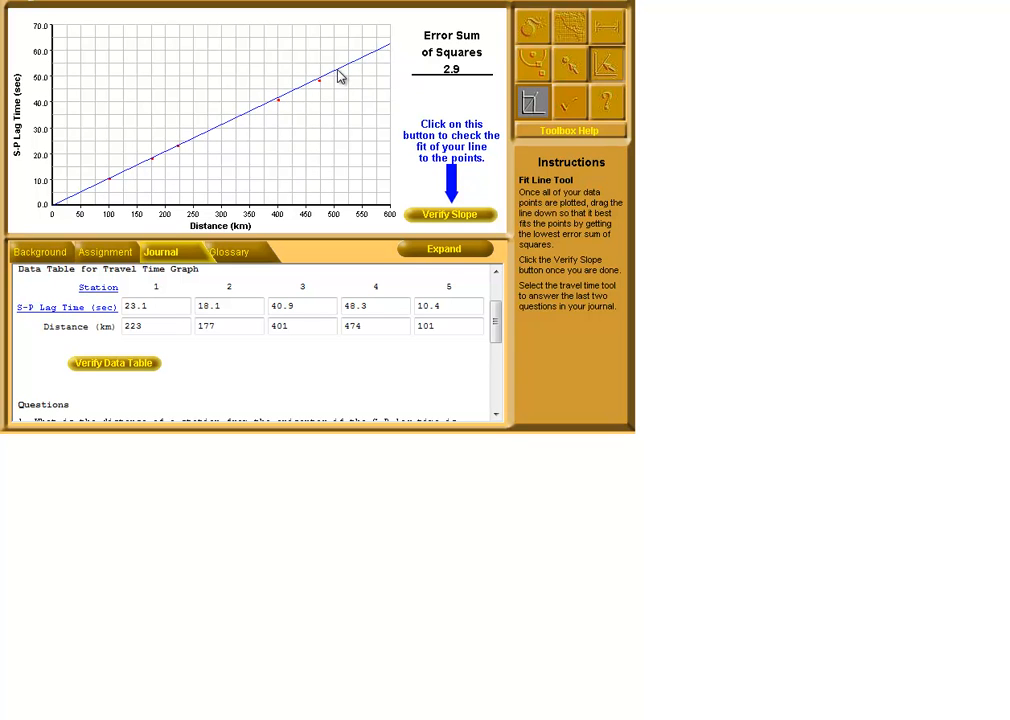
pyautogui.moveTo(340, 79); pyautogui.dragTo(341, 77)
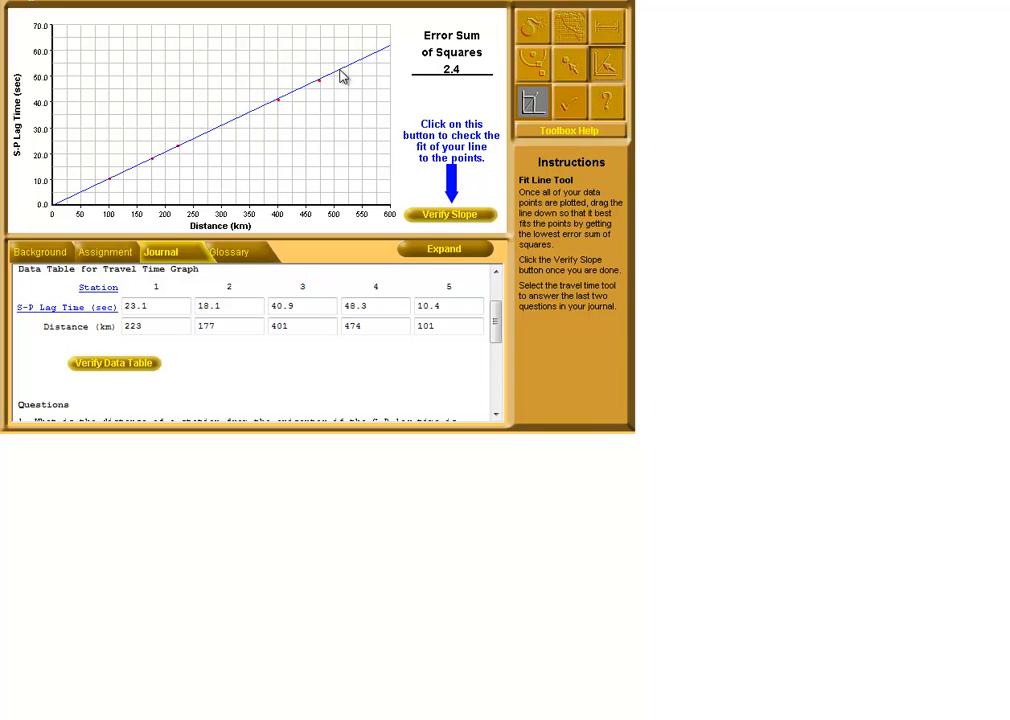
pyautogui.click(449, 216)
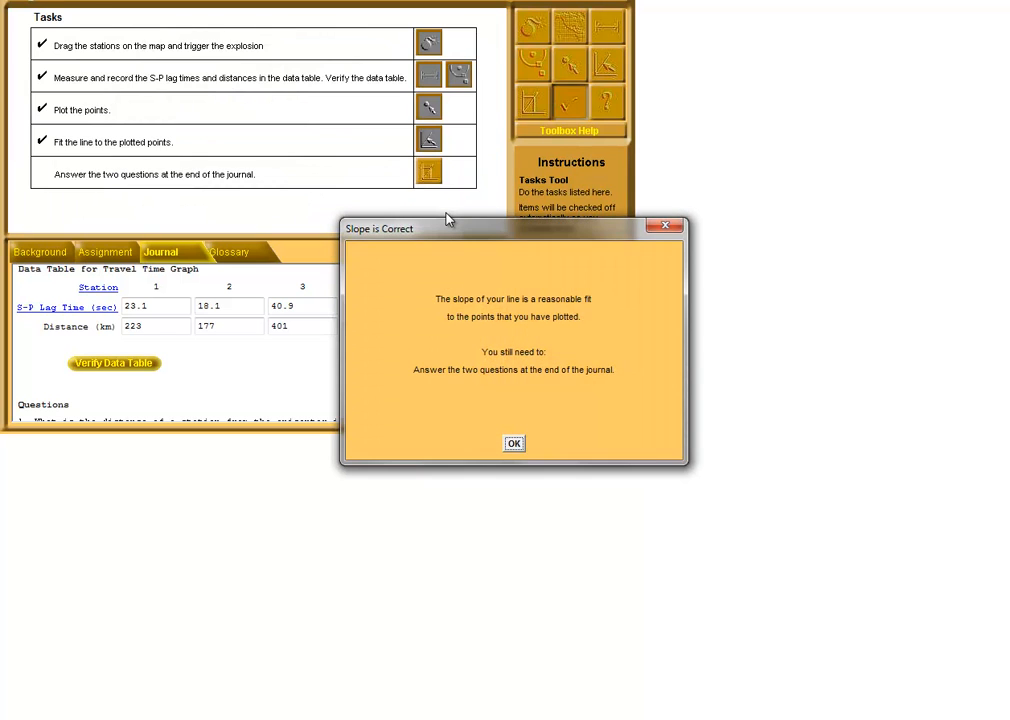
pyautogui.click(513, 446)
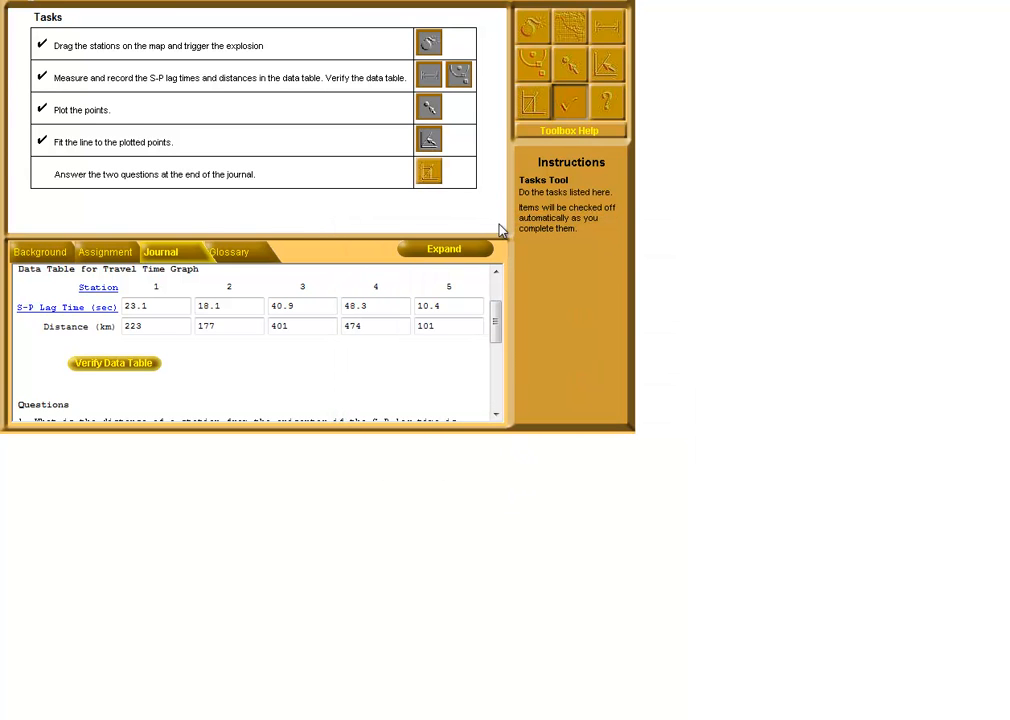
# Move the Travel-Time Tool crosshairs to an S-P lag time of 30.3 sec and answer question 1 with 294 km
pyautogui.click(437, 178)
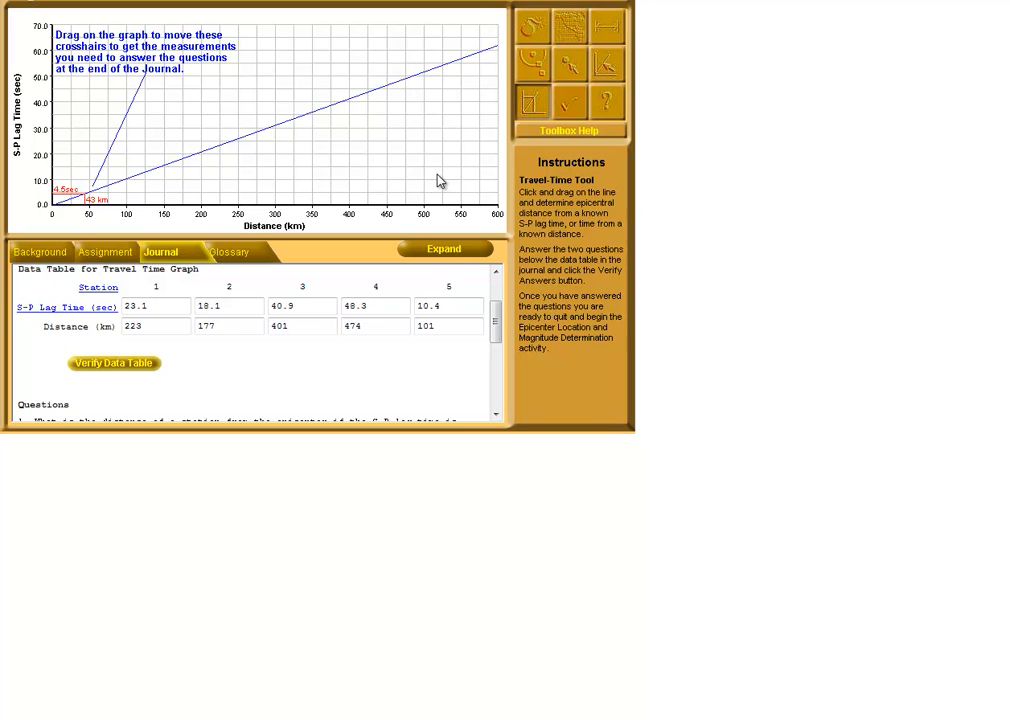
pyautogui.moveTo(493, 321); pyautogui.dragTo(496, 349)
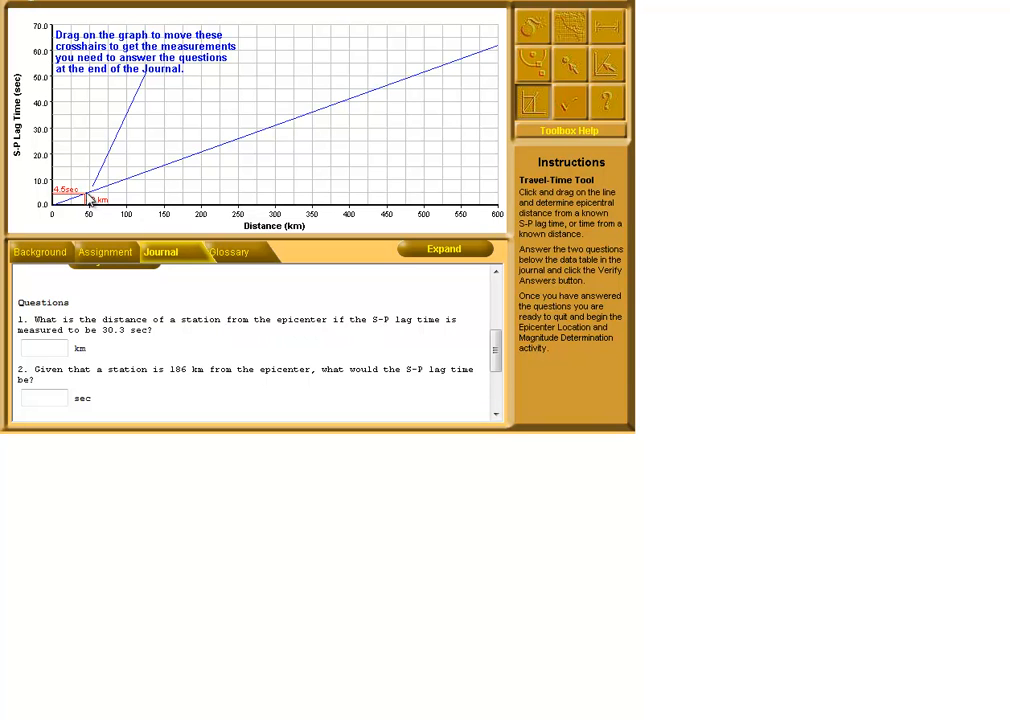
pyautogui.moveTo(88, 199); pyautogui.dragTo(270, 113)
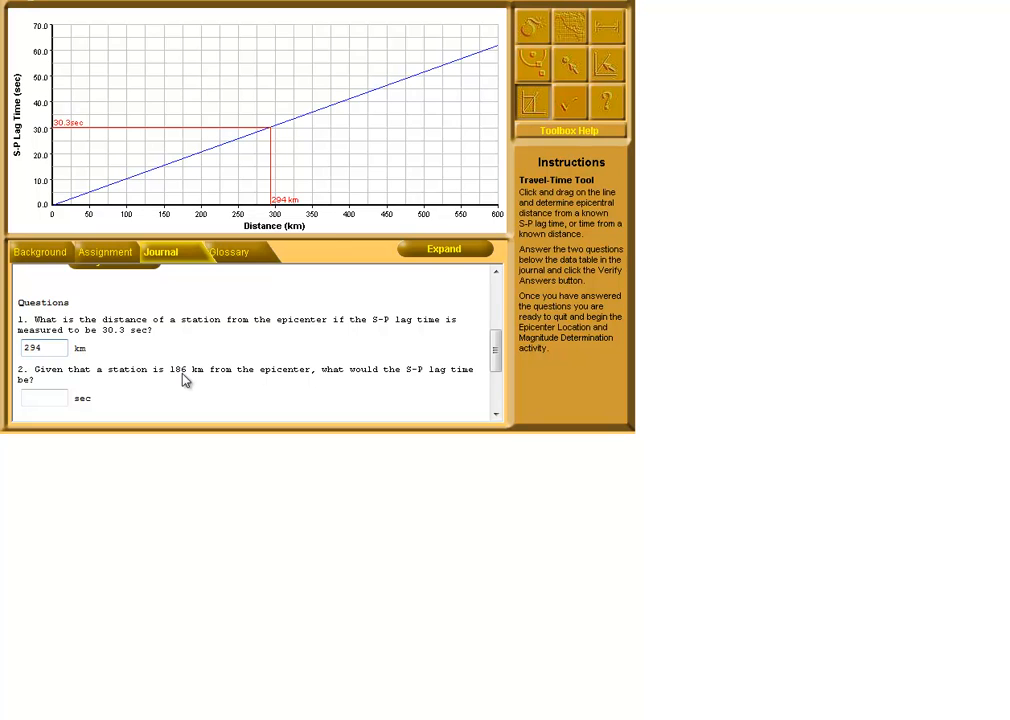
# Move the crosshairs to 186 km, answer question 2 with 19.2 sec, and verify both journal answers
pyautogui.moveTo(273, 153); pyautogui.dragTo(195, 178)
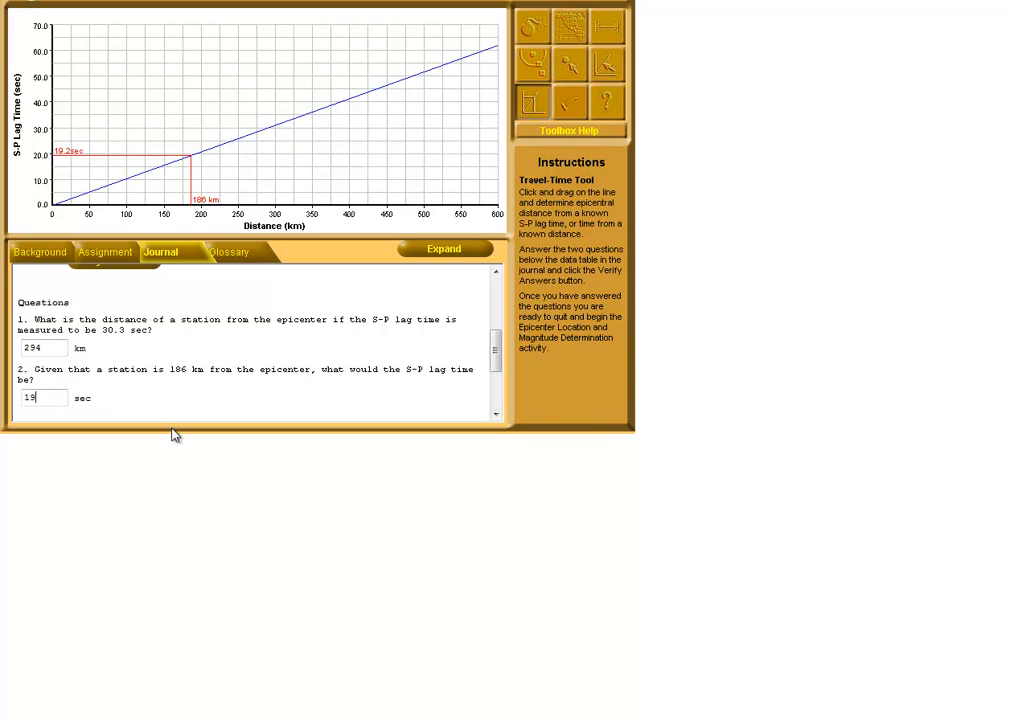
pyautogui.scroll(-4, 490, 355)
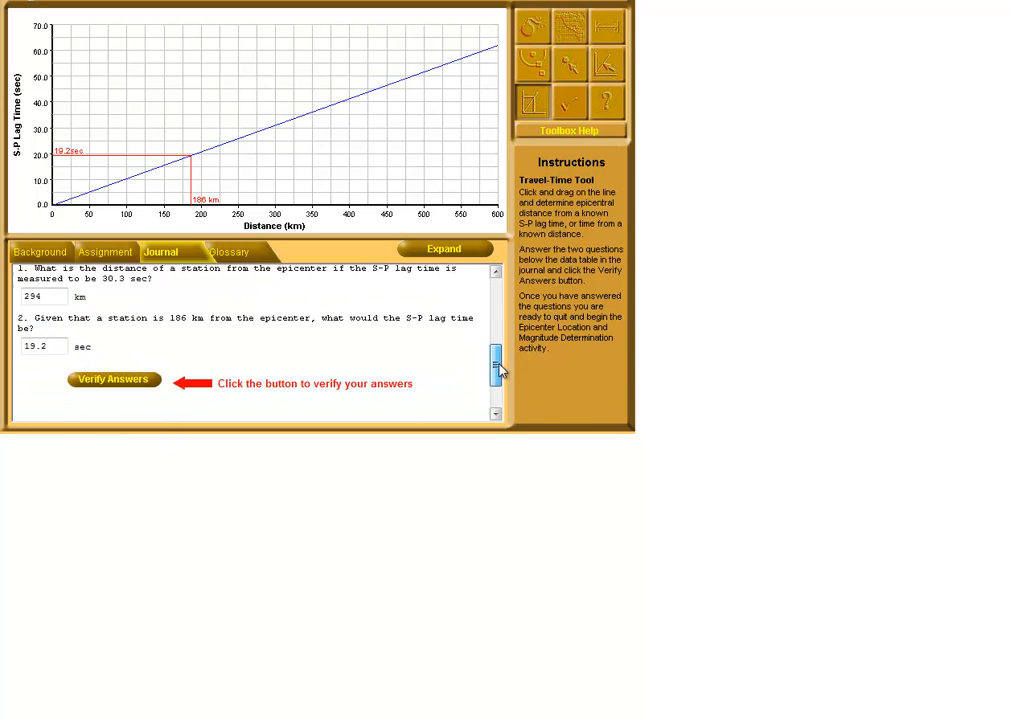
pyautogui.click(108, 324)
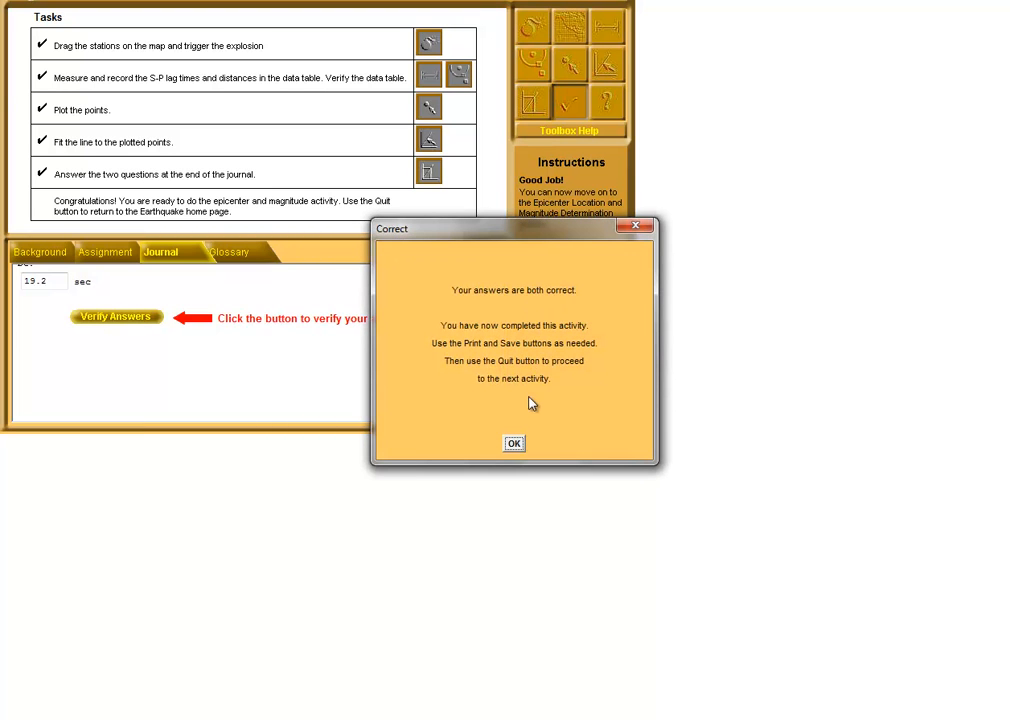
pyautogui.click(514, 446)
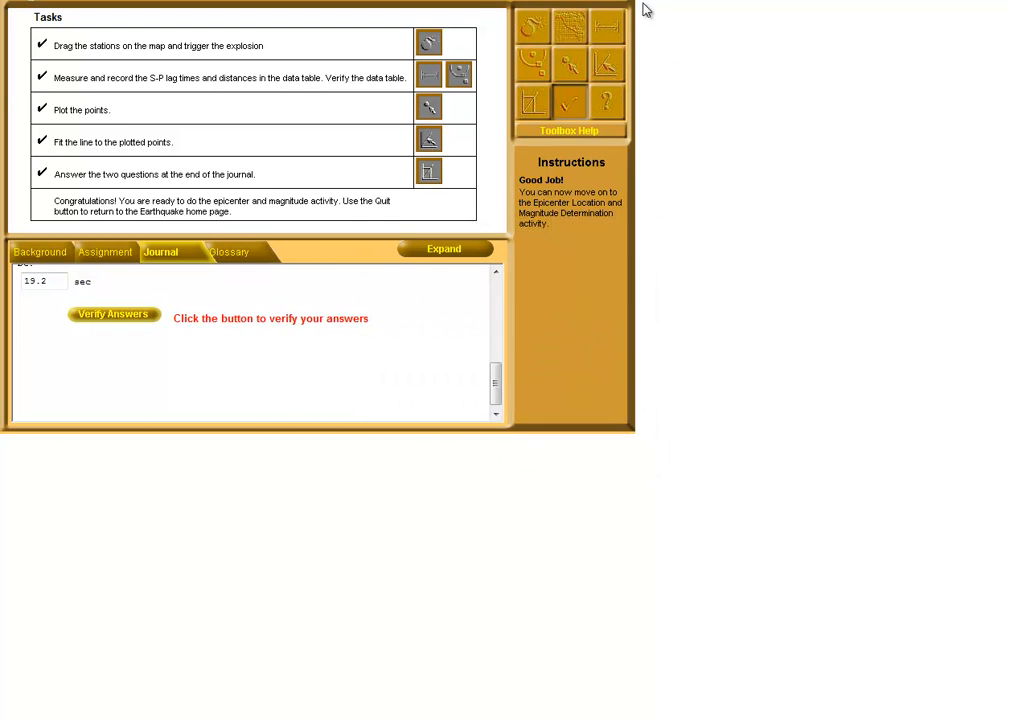
# Quit the Travel Time activity without saving and open the Epicenter & Magnitude activity from the Earthquake home page
pyautogui.click(590, 3)
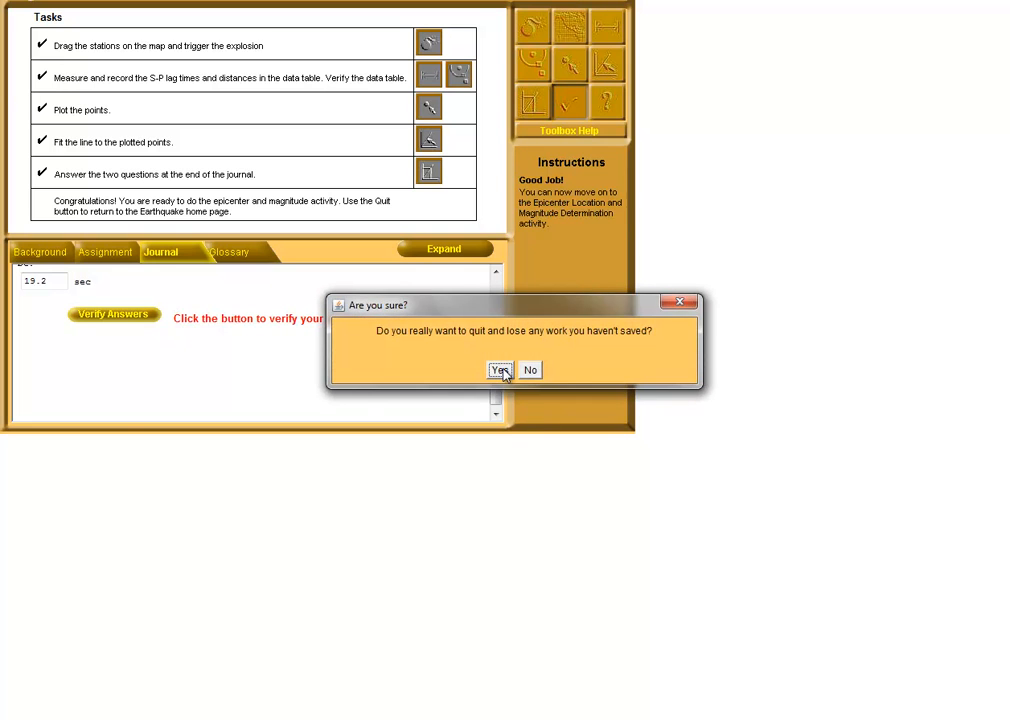
pyautogui.click(500, 369)
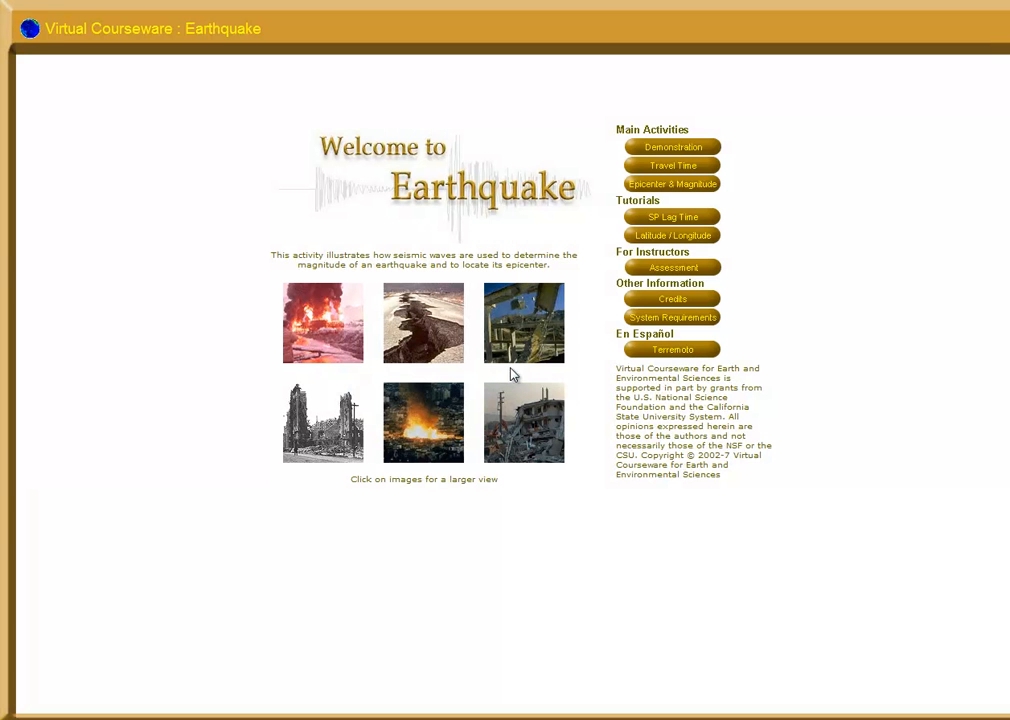
pyautogui.click(675, 186)
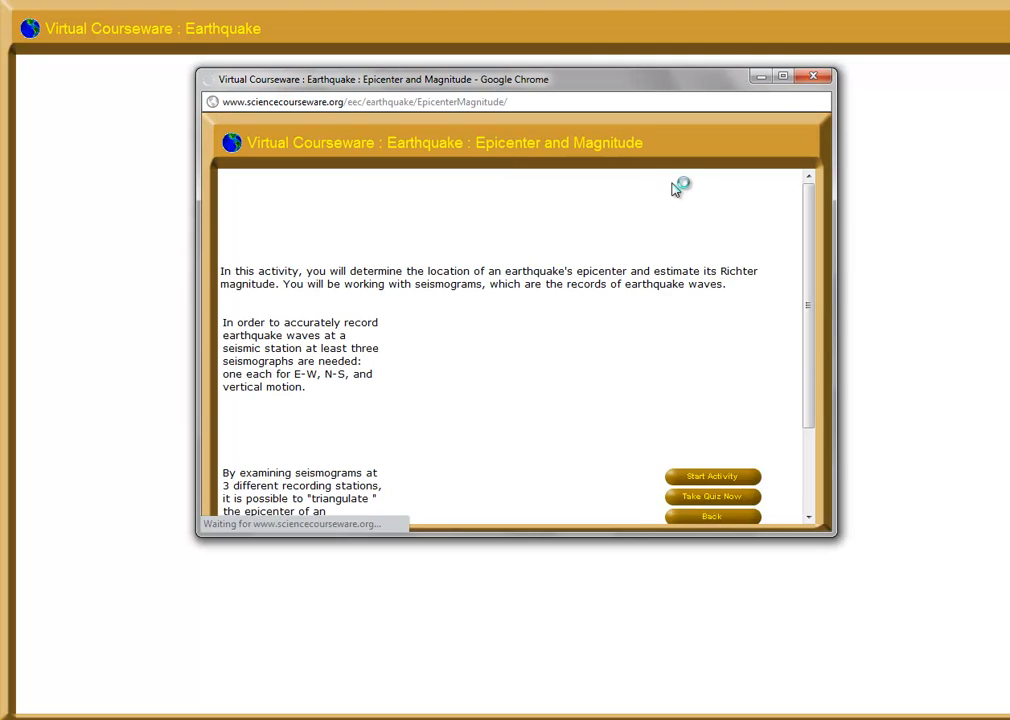
pyautogui.click(816, 77)
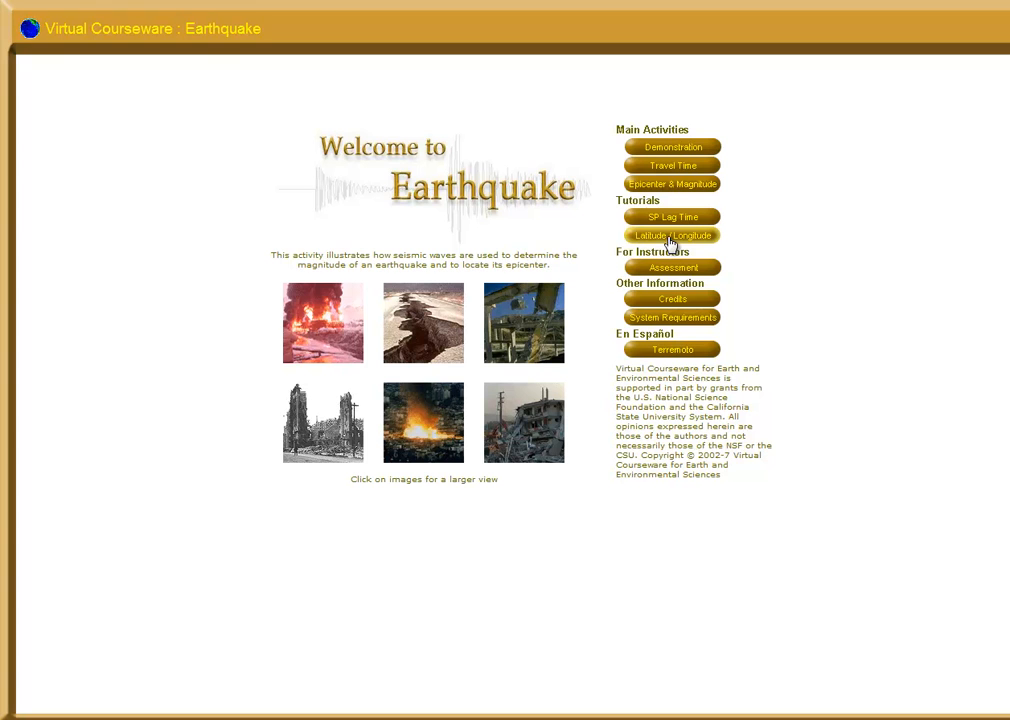
pyautogui.click(670, 184)
# Start the Epicenter and Magnitude activity and trigger an earthquake with the Random Location option
pyautogui.moveTo(811, 216); pyautogui.dragTo(813, 252)
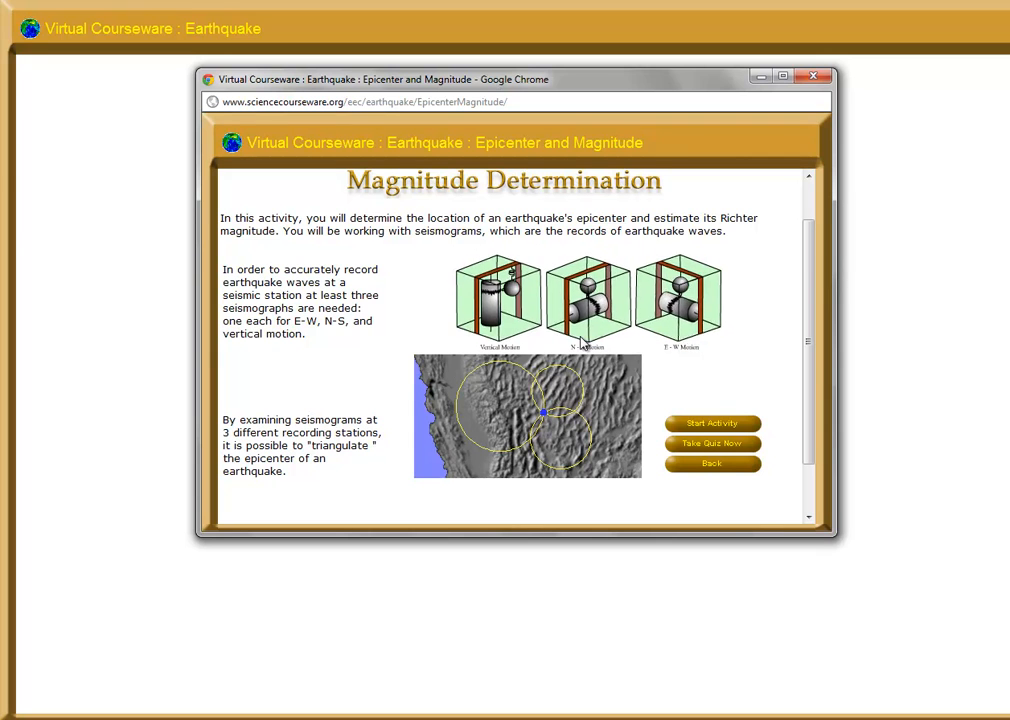
pyautogui.click(712, 426)
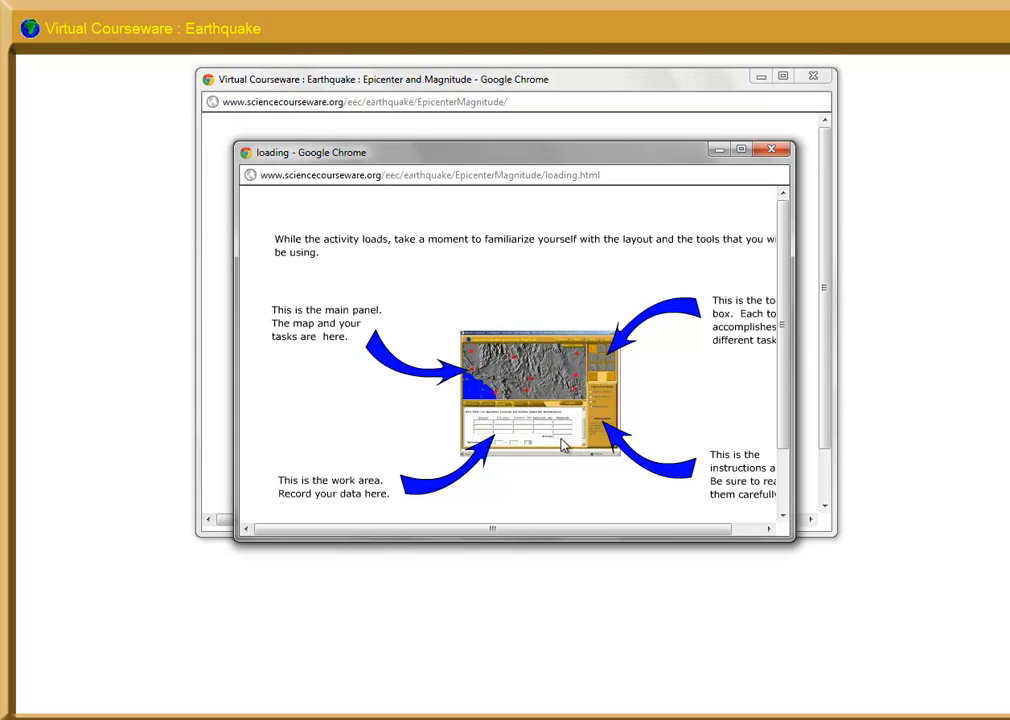
pyautogui.click(772, 149)
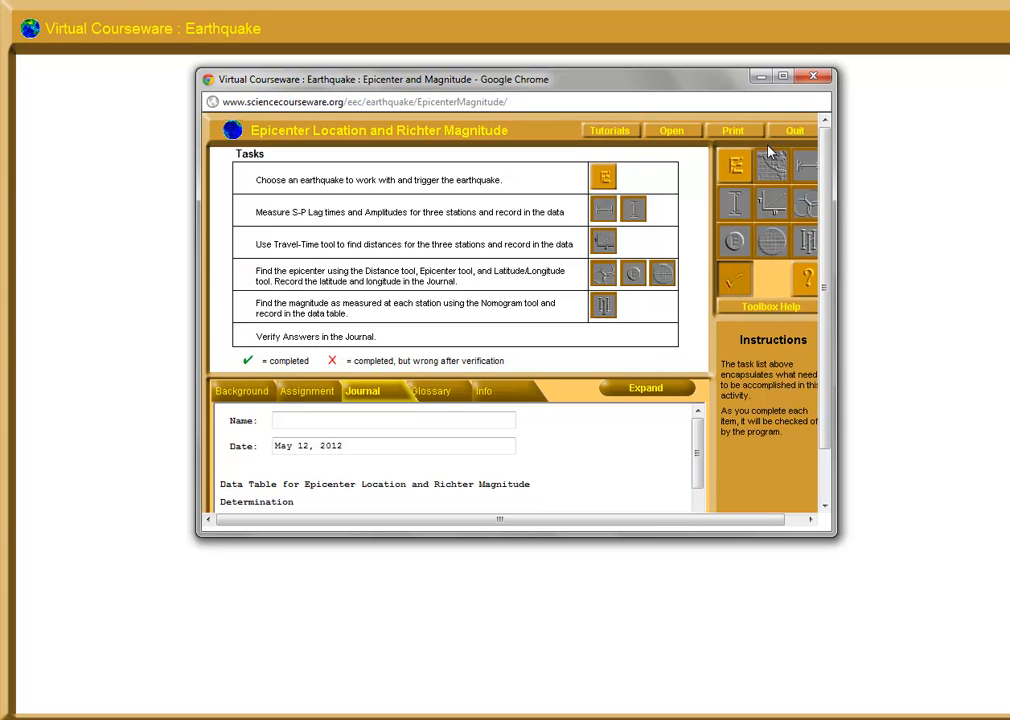
pyautogui.click(603, 180)
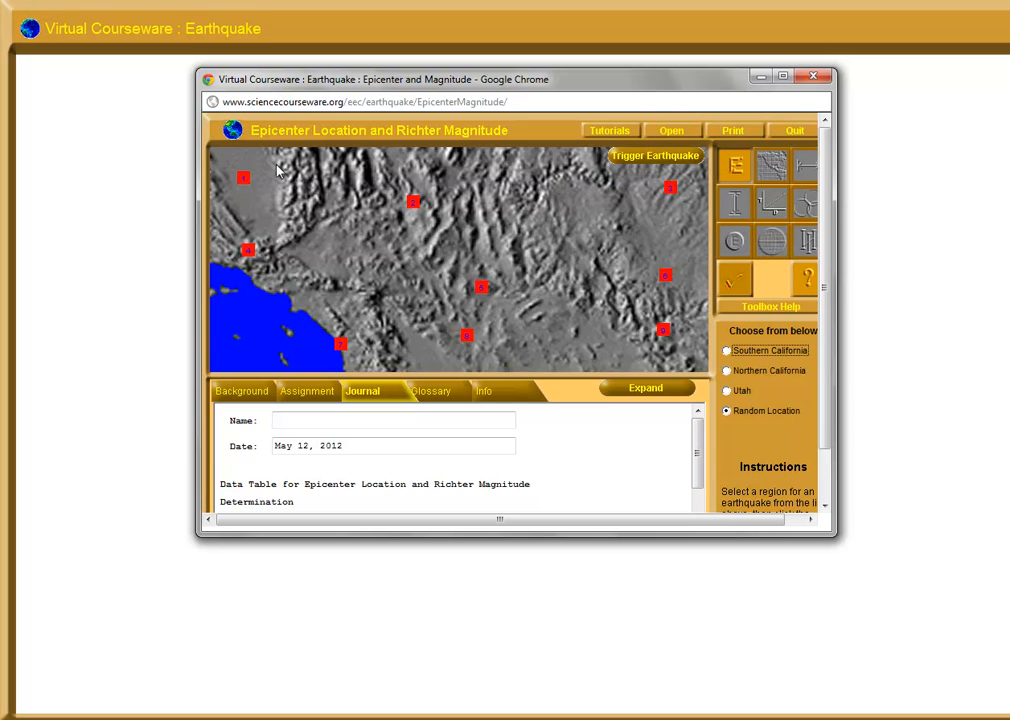
pyautogui.click(659, 162)
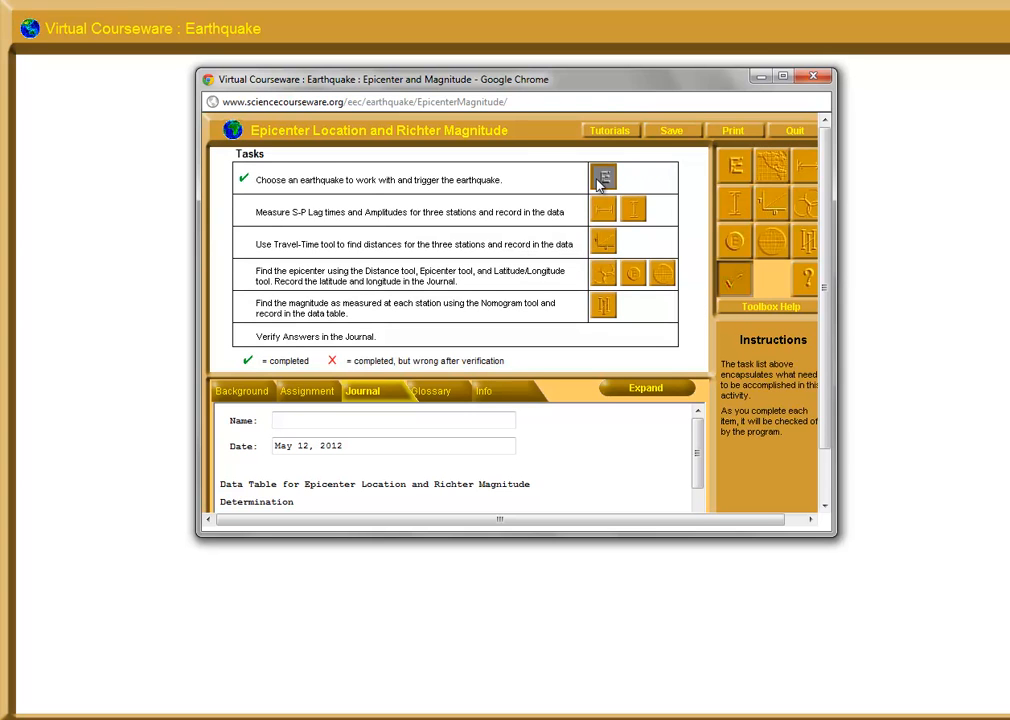
# Set the seismogram scale to 300% and measure the S-P lag time for Station #1 with the S-P Tool
pyautogui.click(810, 172)
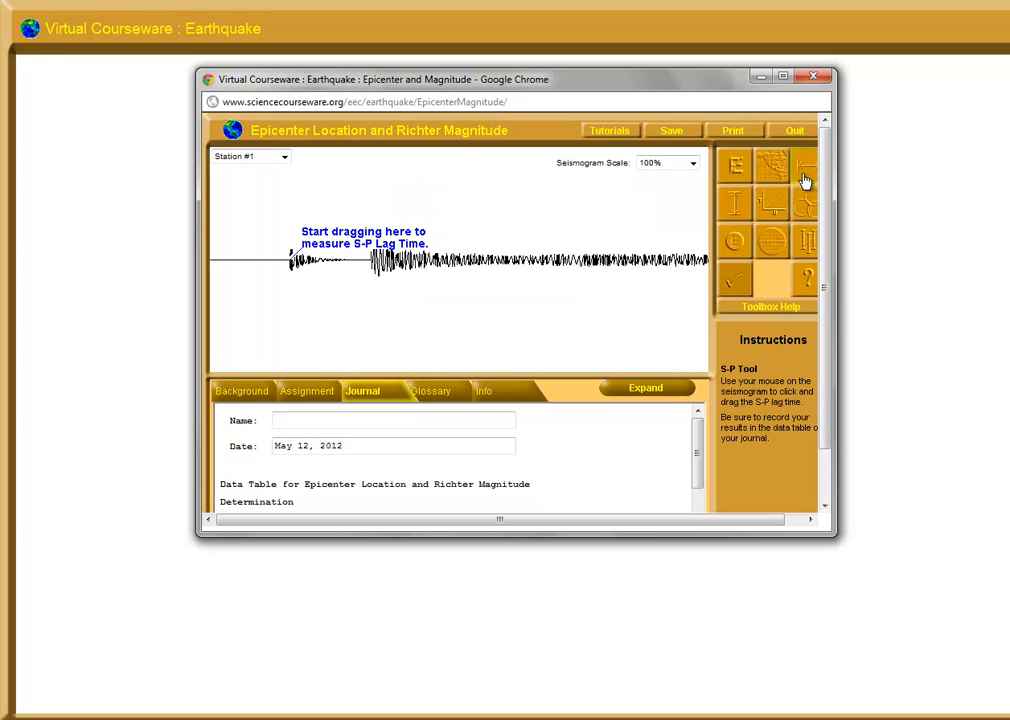
pyautogui.click(692, 163)
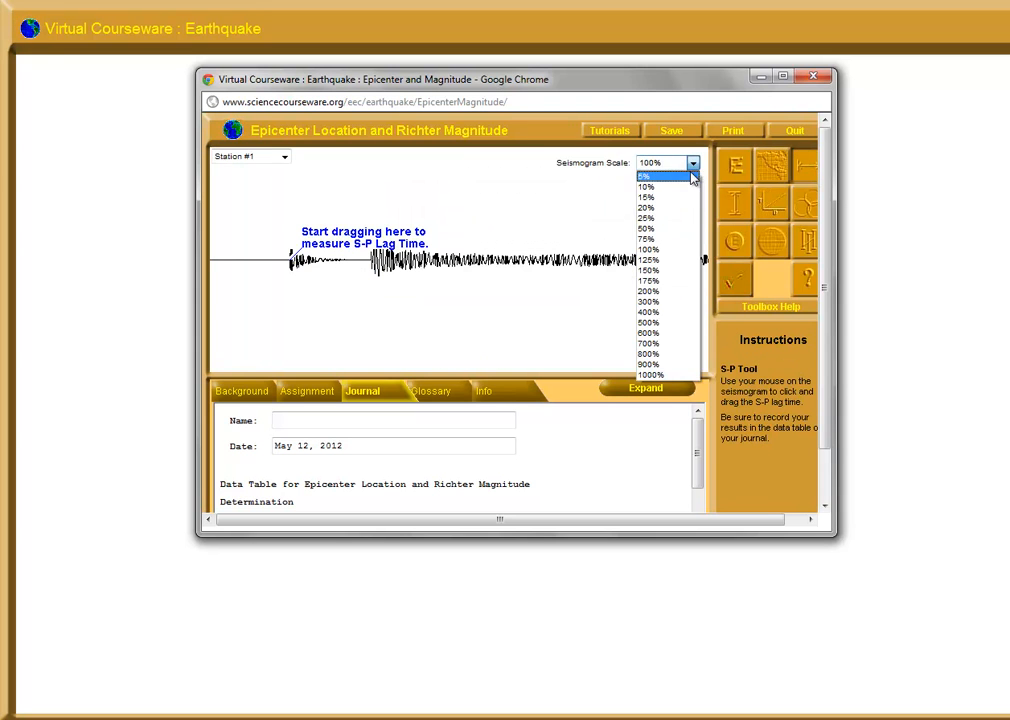
pyautogui.click(658, 301)
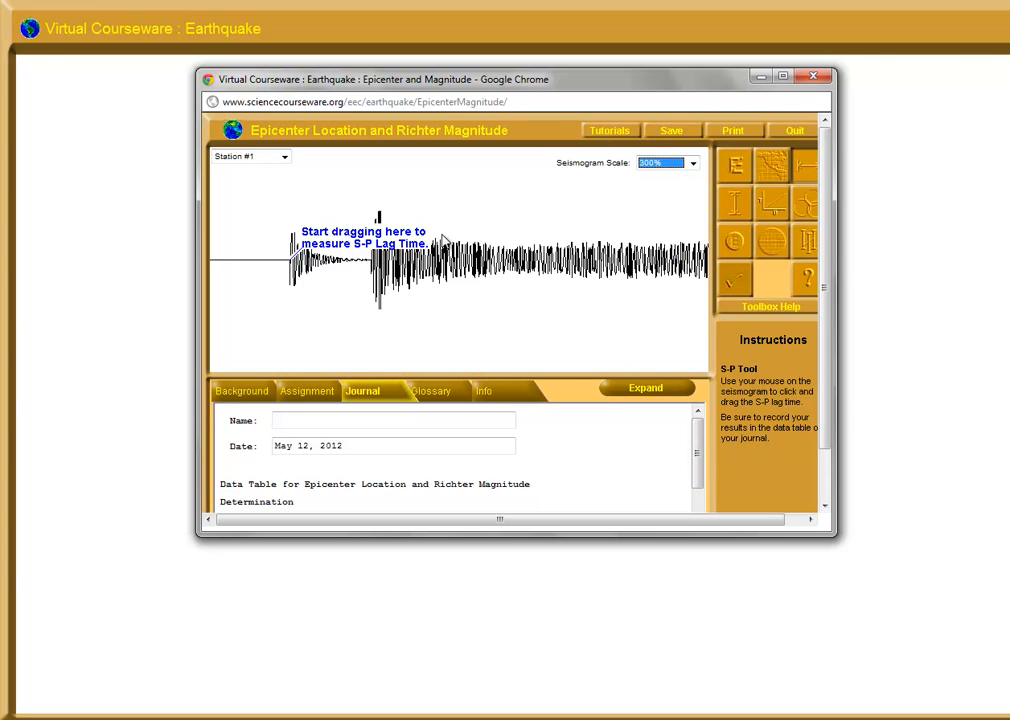
pyautogui.click(292, 265)
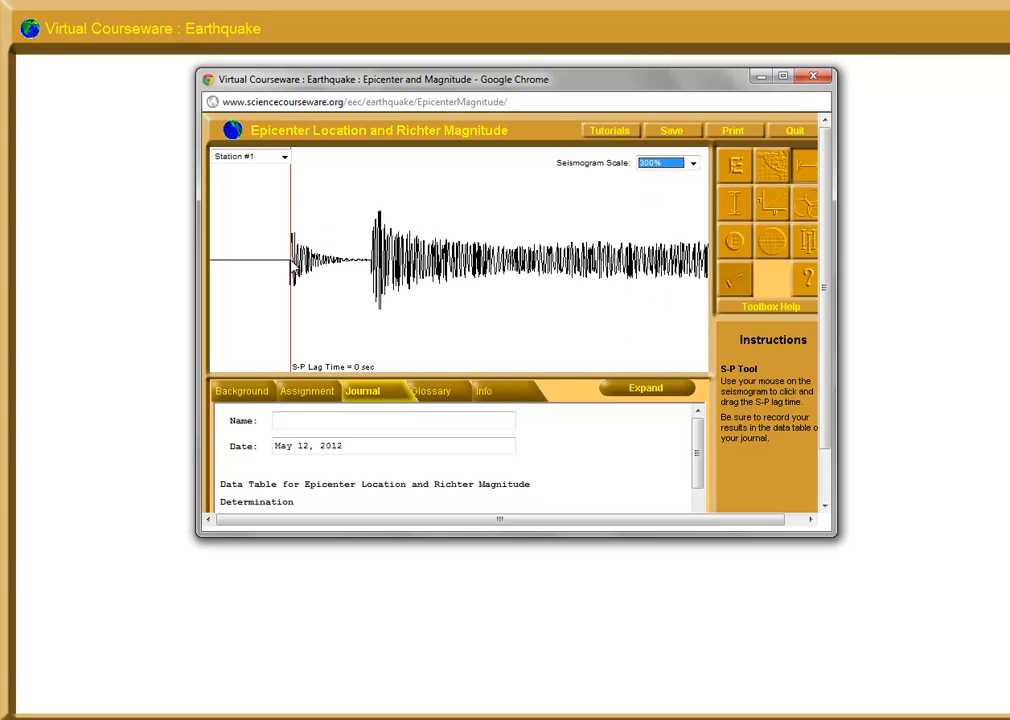
pyautogui.moveTo(292, 268); pyautogui.dragTo(373, 266)
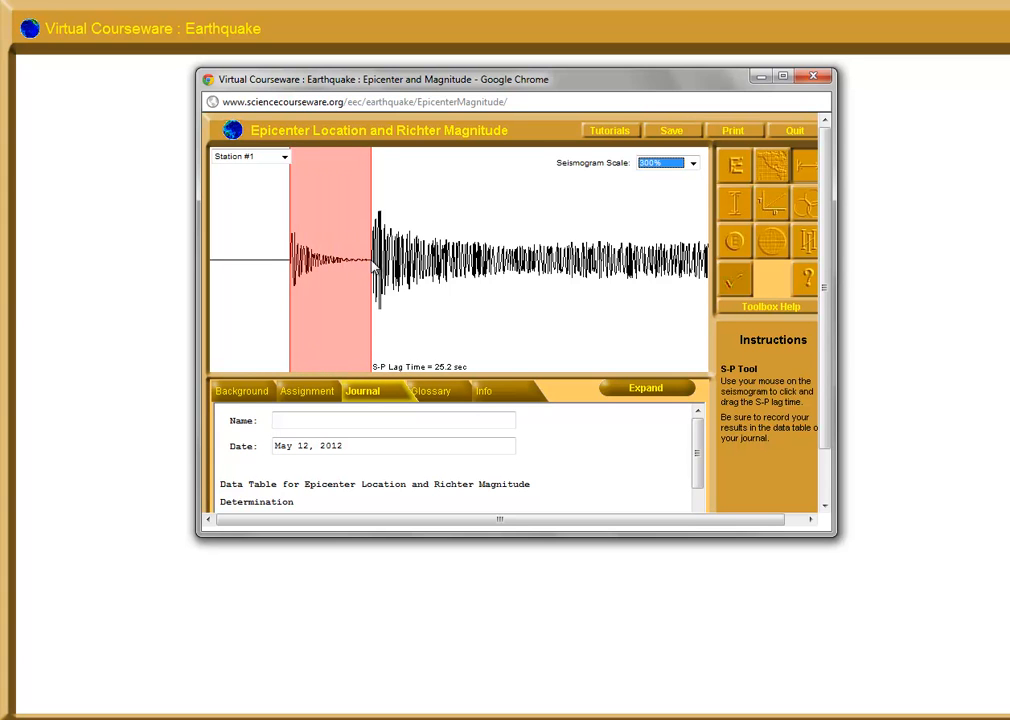
# Enter the student's name in the Journal of the Epicenter Location and Richter Magnitude activity
pyautogui.click(356, 420)
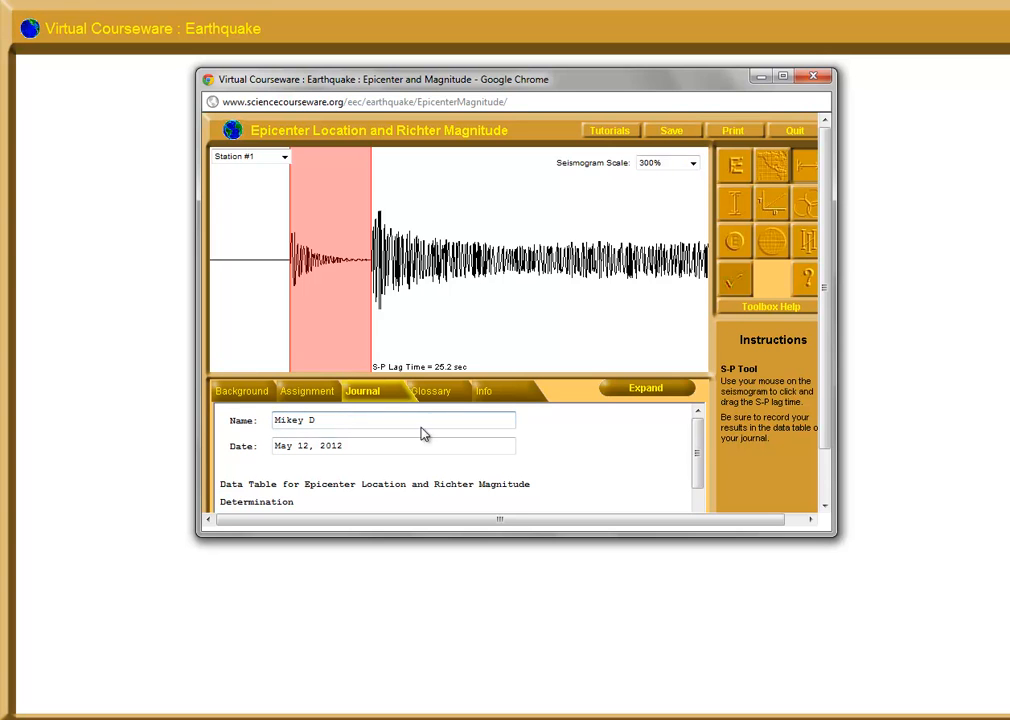
# Record station 1 with an S-P lag time of 25.2 seconds in the Journal's data table and switch the seismogram to Station #3
pyautogui.moveTo(699, 440); pyautogui.dragTo(697, 487)
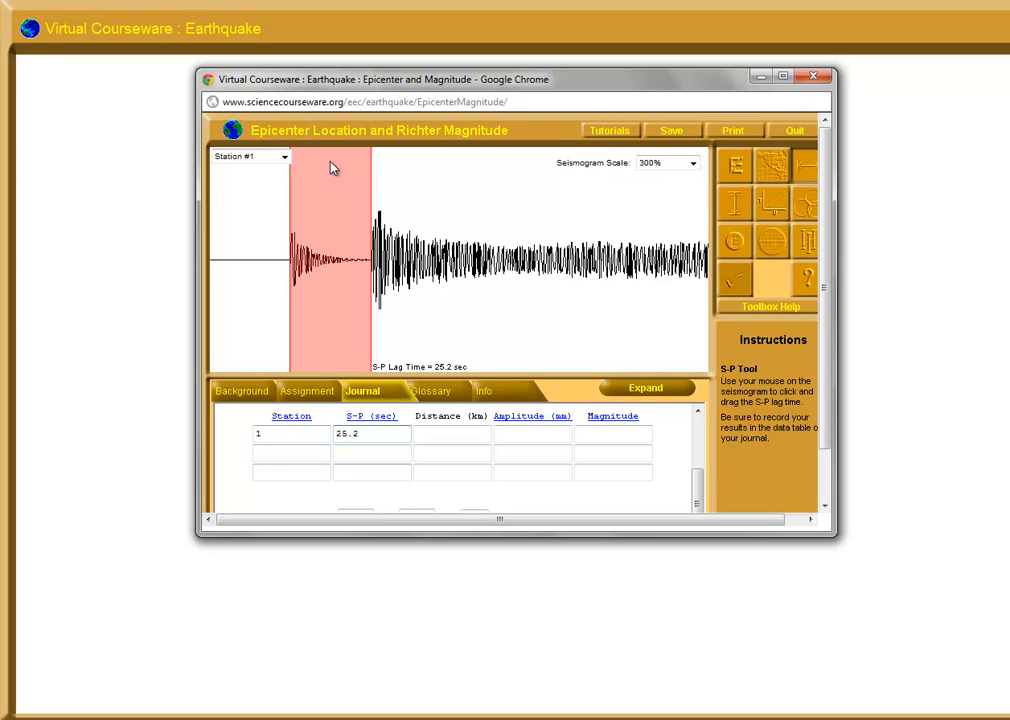
pyautogui.click(284, 157)
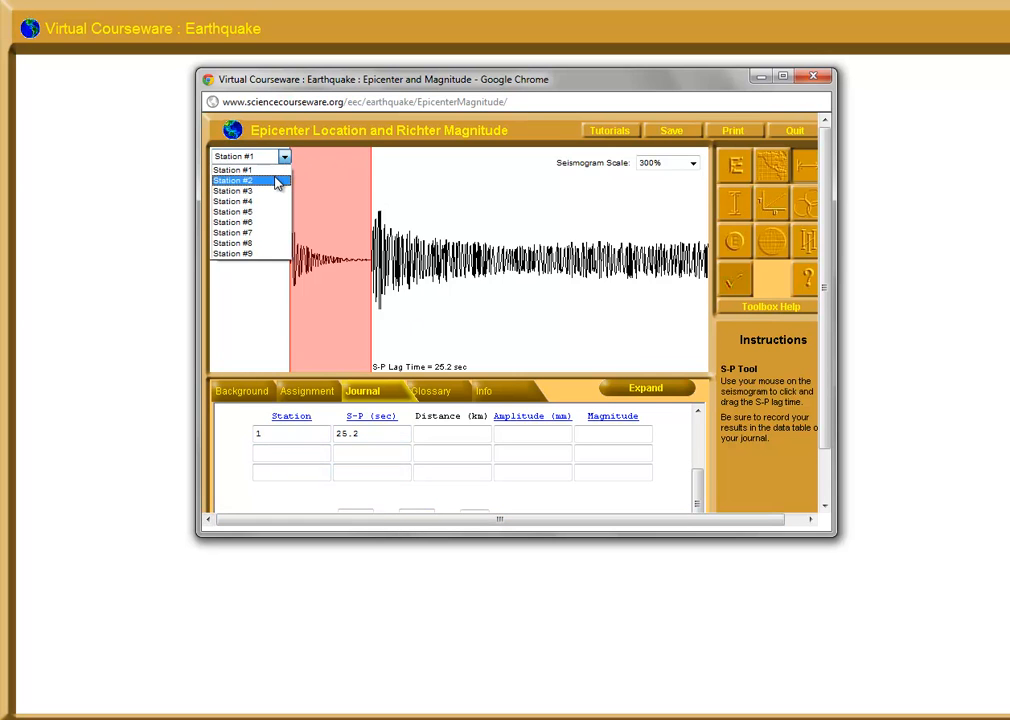
pyautogui.click(277, 181)
pyautogui.click(284, 157)
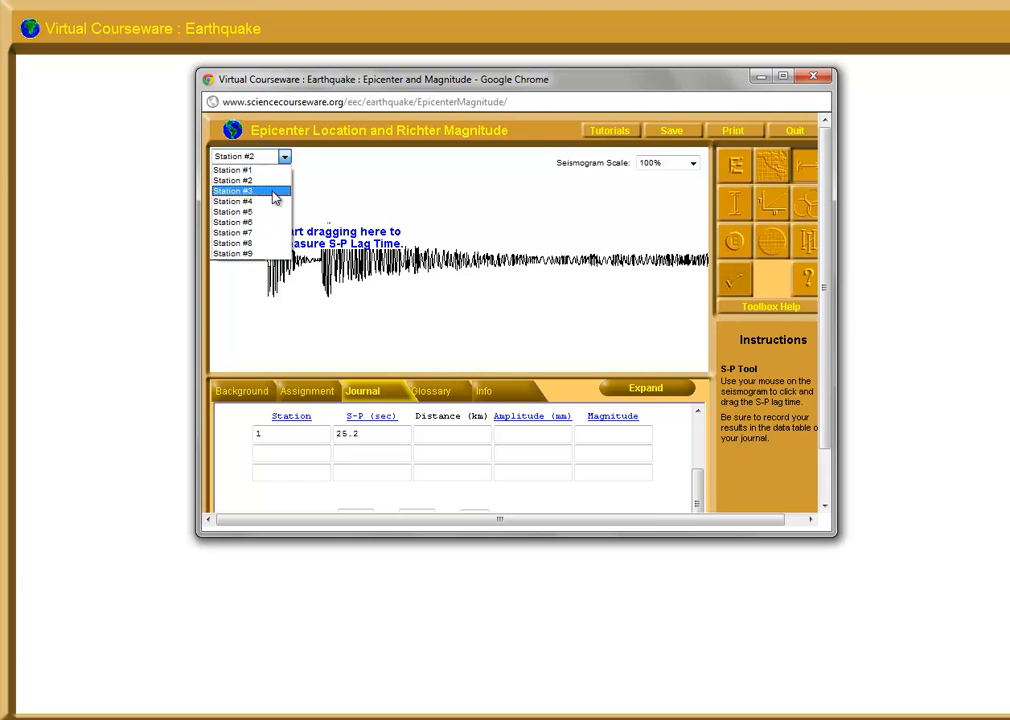
pyautogui.click(273, 192)
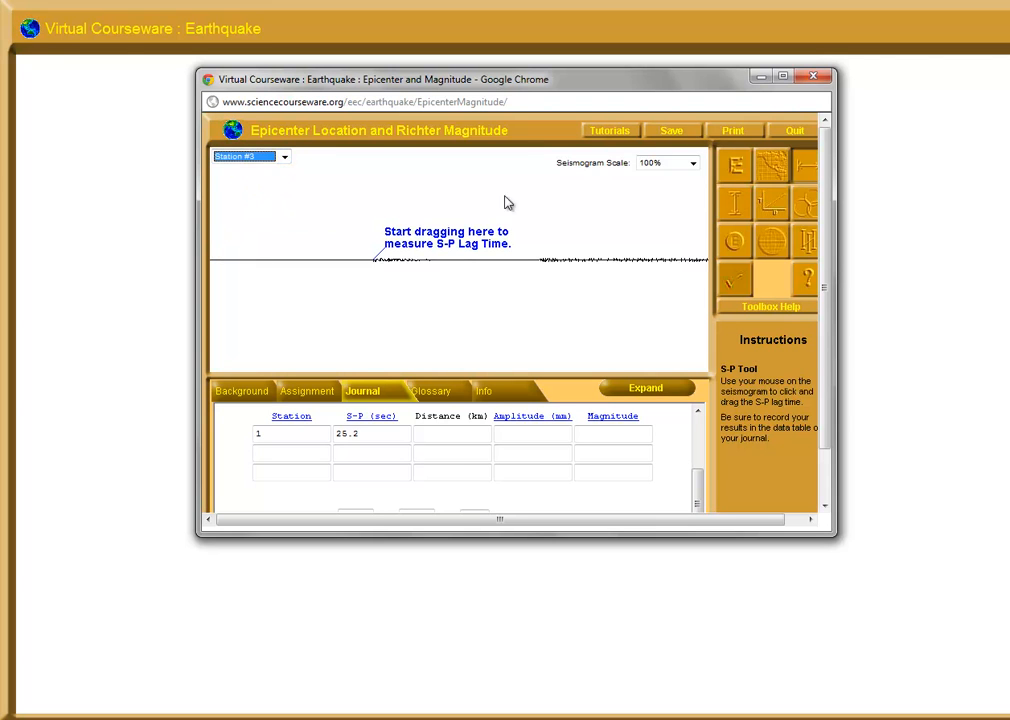
# Set the seismogram scale to 1000% and measure the S-P lag time for Station #3
pyautogui.click(693, 163)
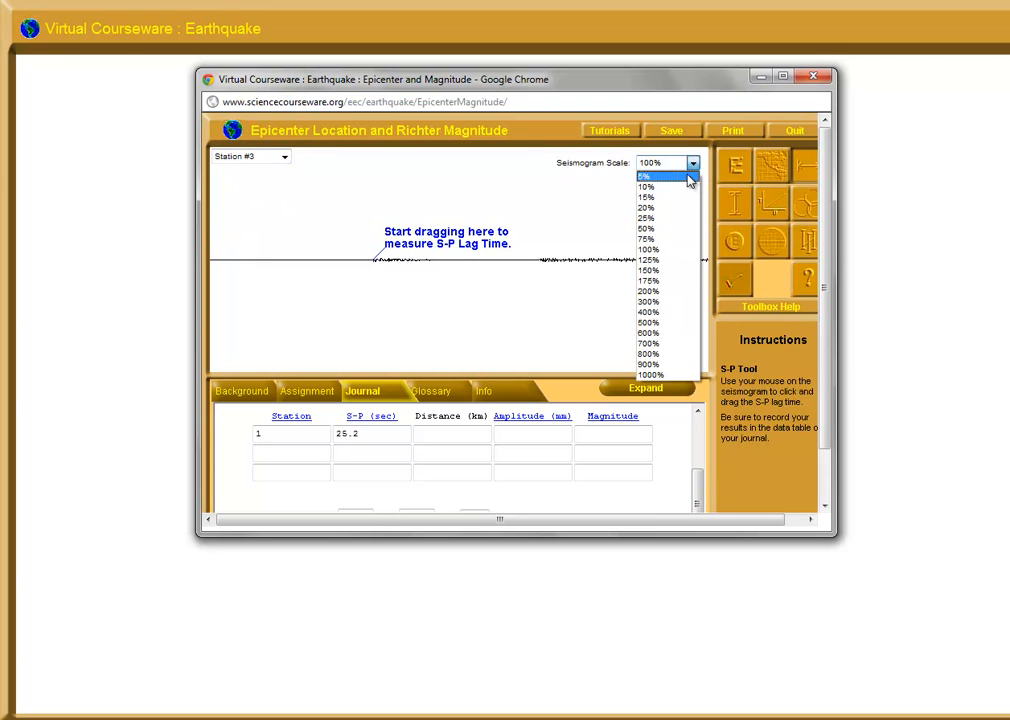
pyautogui.click(655, 354)
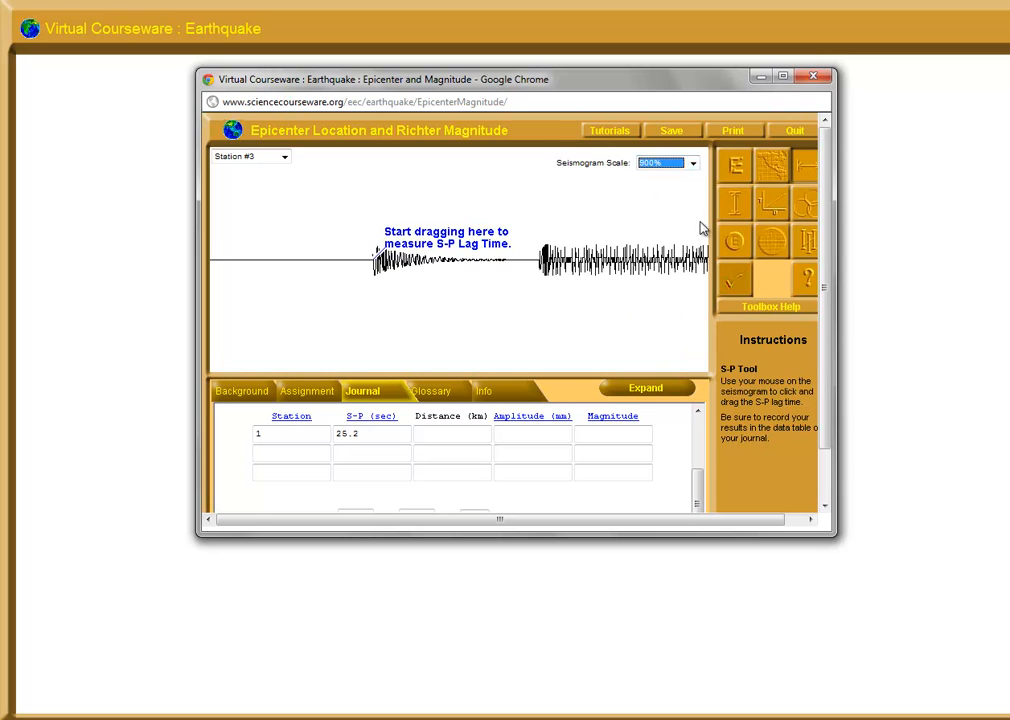
pyautogui.click(693, 163)
pyautogui.click(645, 374)
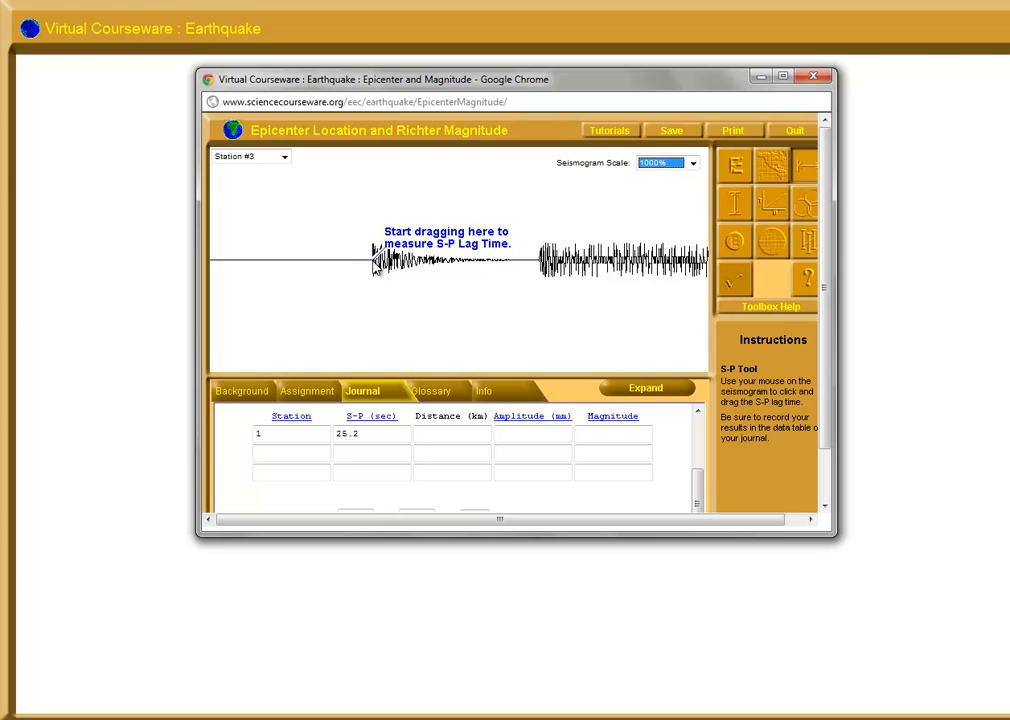
pyautogui.click(375, 265)
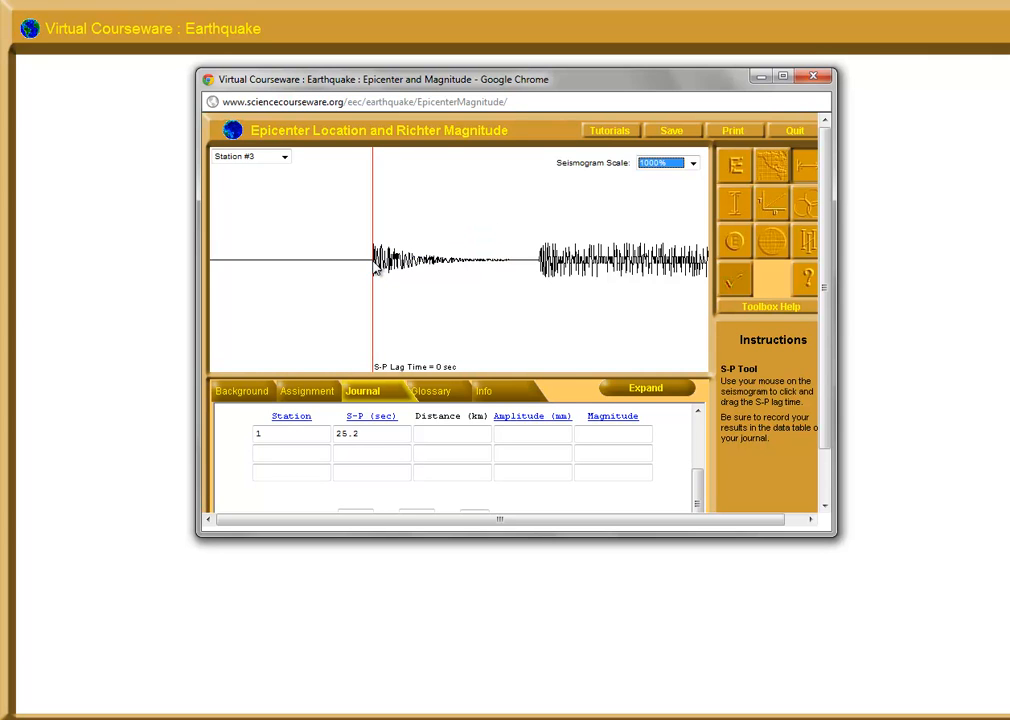
pyautogui.moveTo(376, 266); pyautogui.dragTo(543, 268)
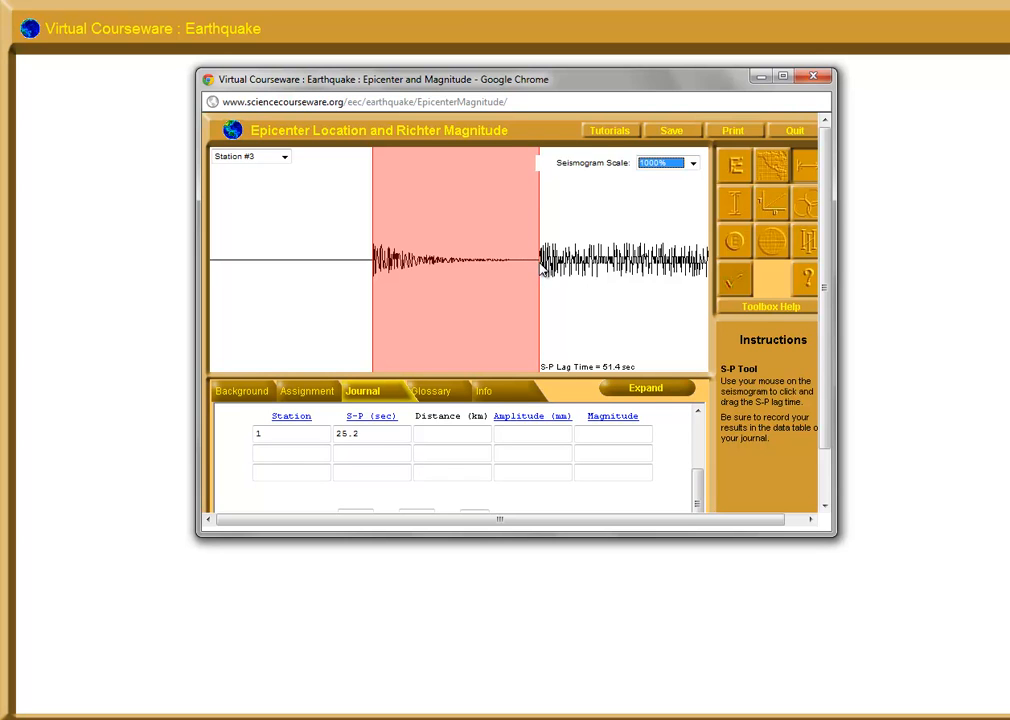
# Record station 3 with an S-P lag time of 51.4 seconds in the second row of the Journal's data table
pyautogui.click(300, 452)
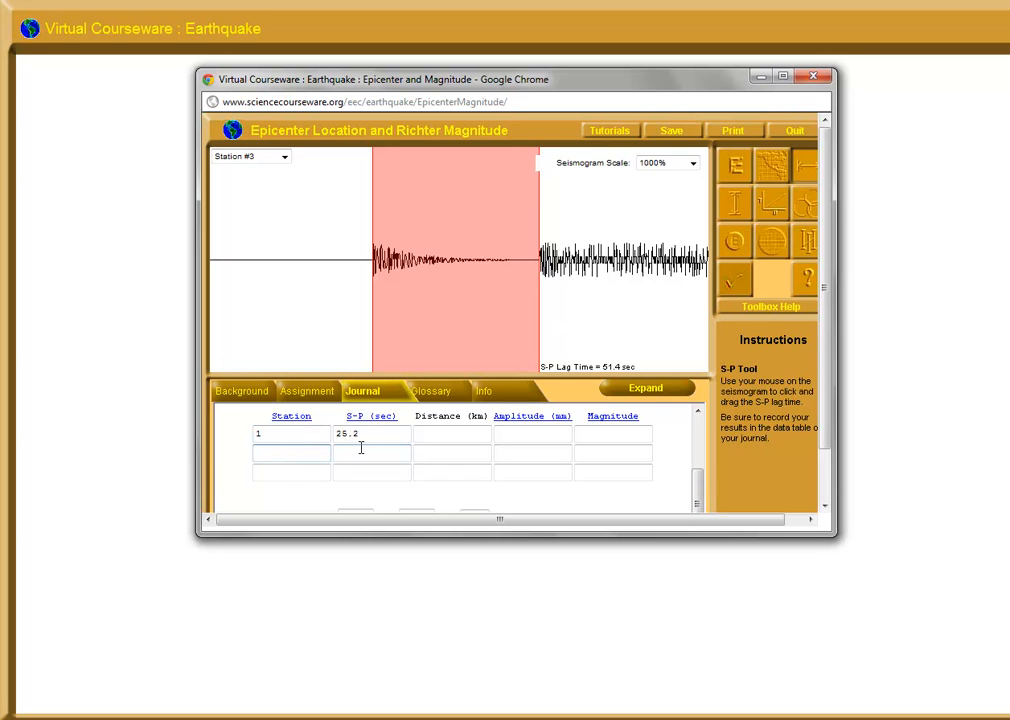
pyautogui.click(395, 452)
pyautogui.write('51.4')
# Look through the seismograms of Stations #4, #5 and #6 and select Station #7 as the third station
pyautogui.click(284, 157)
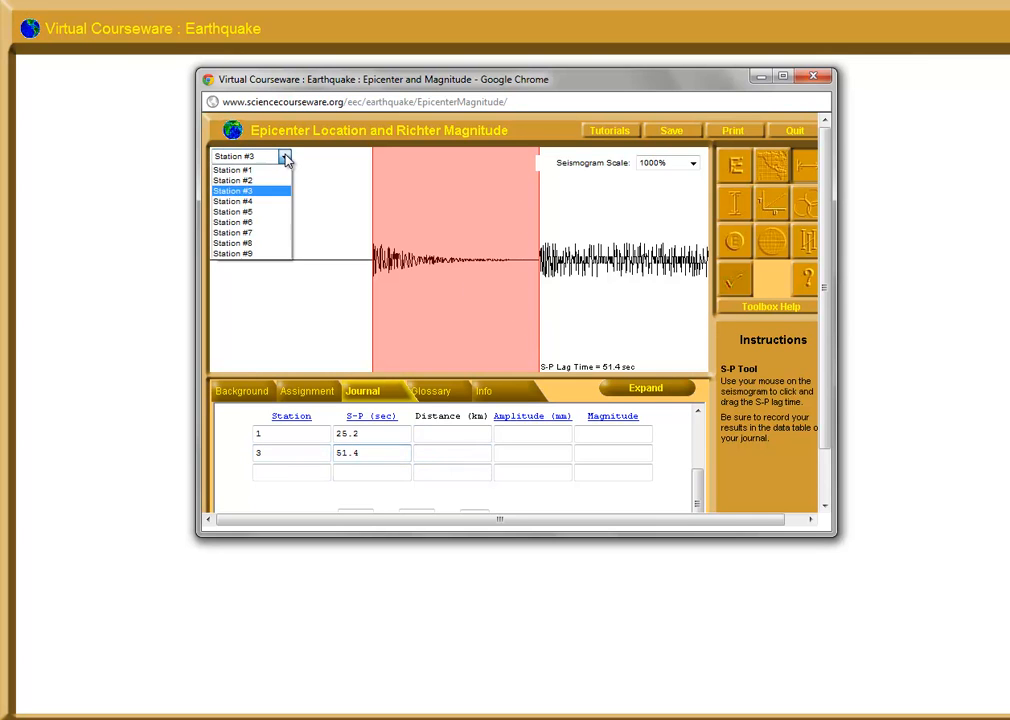
pyautogui.click(280, 203)
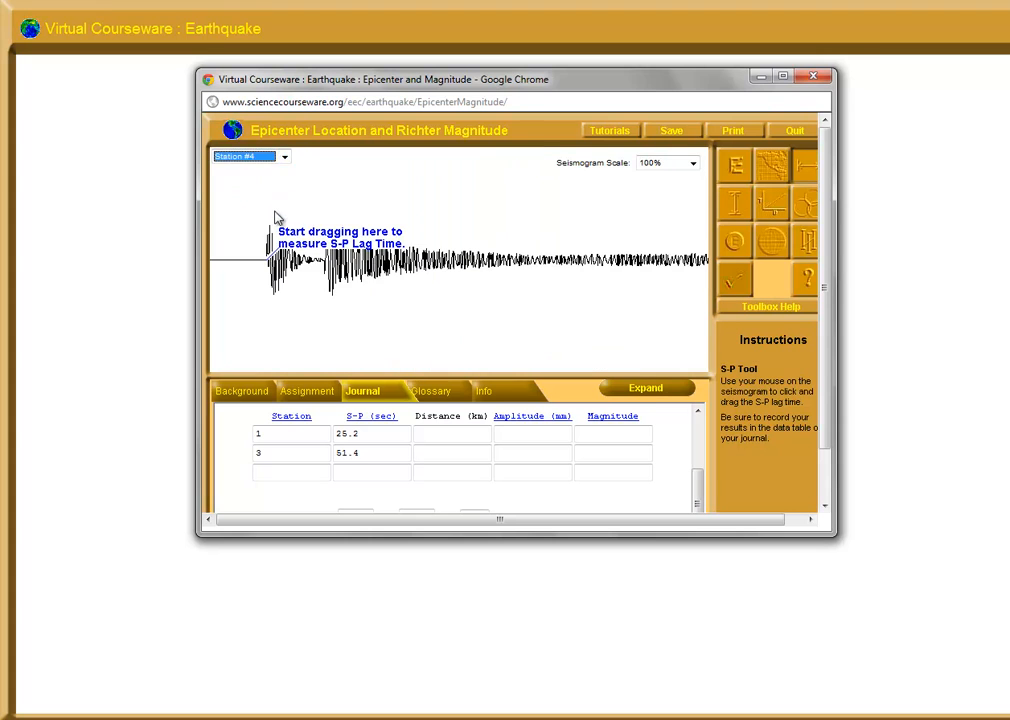
pyautogui.click(284, 157)
pyautogui.click(286, 211)
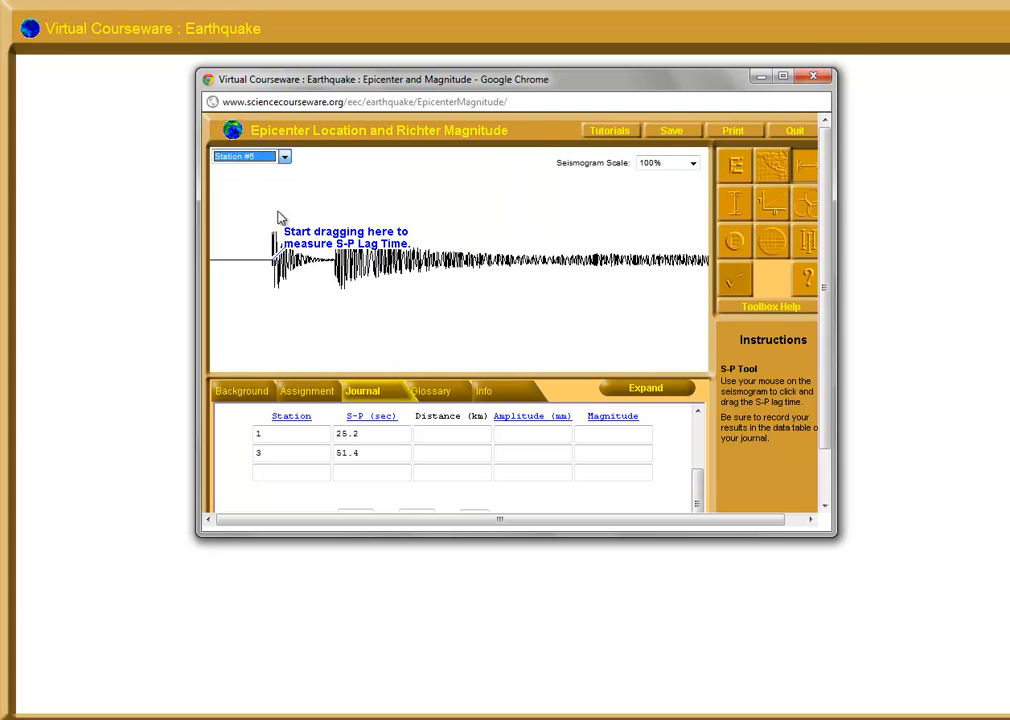
pyautogui.click(285, 158)
pyautogui.click(282, 230)
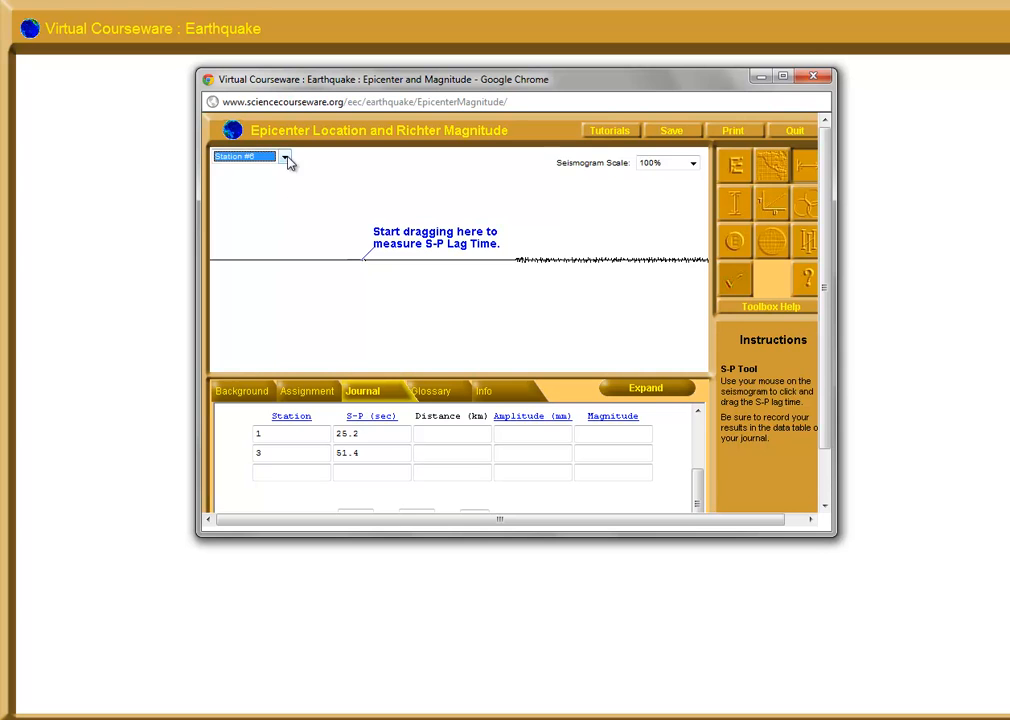
pyautogui.click(285, 157)
pyautogui.click(280, 233)
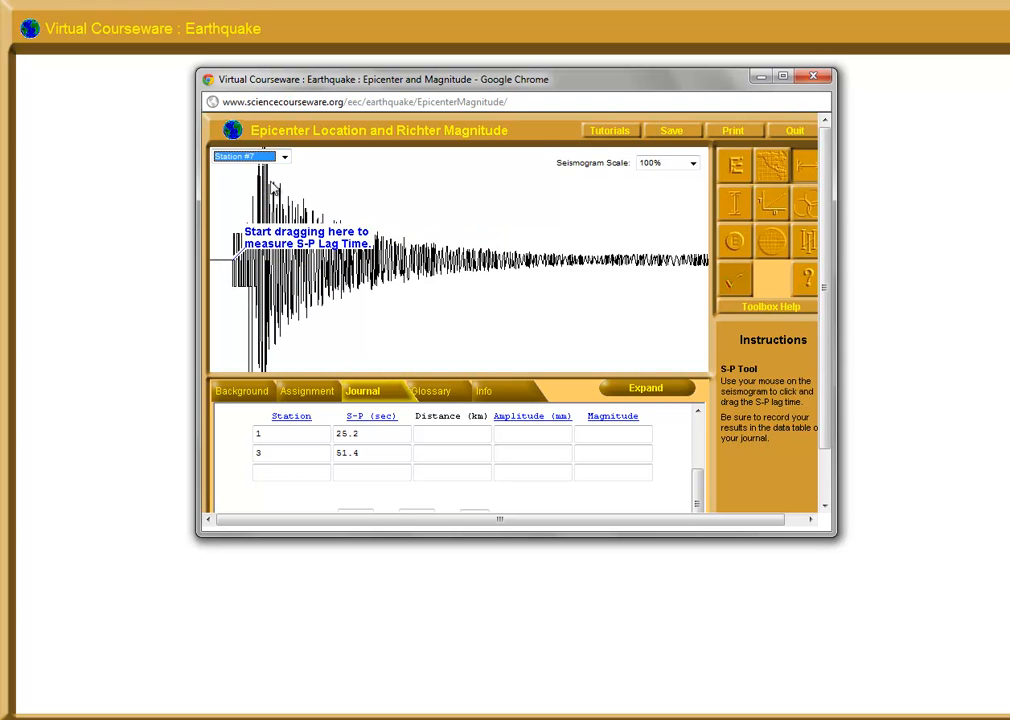
# Measure Station #7's S-P lag time at 25% seismogram scale and record station 7 with 7.5 seconds in the data table's third row
pyautogui.click(692, 162)
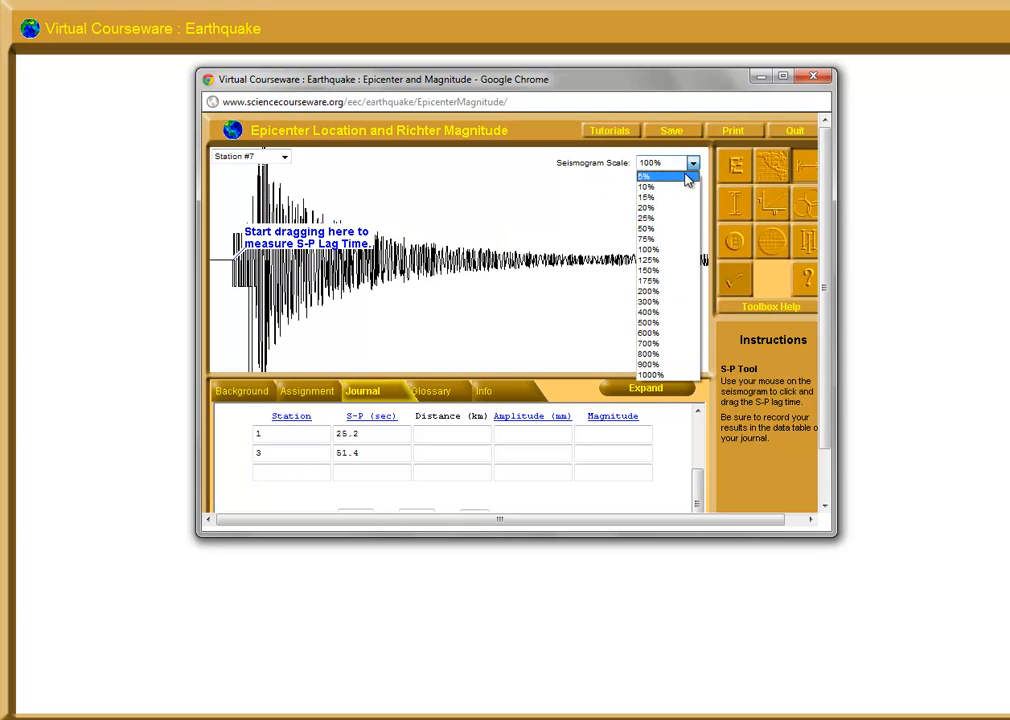
pyautogui.click(650, 218)
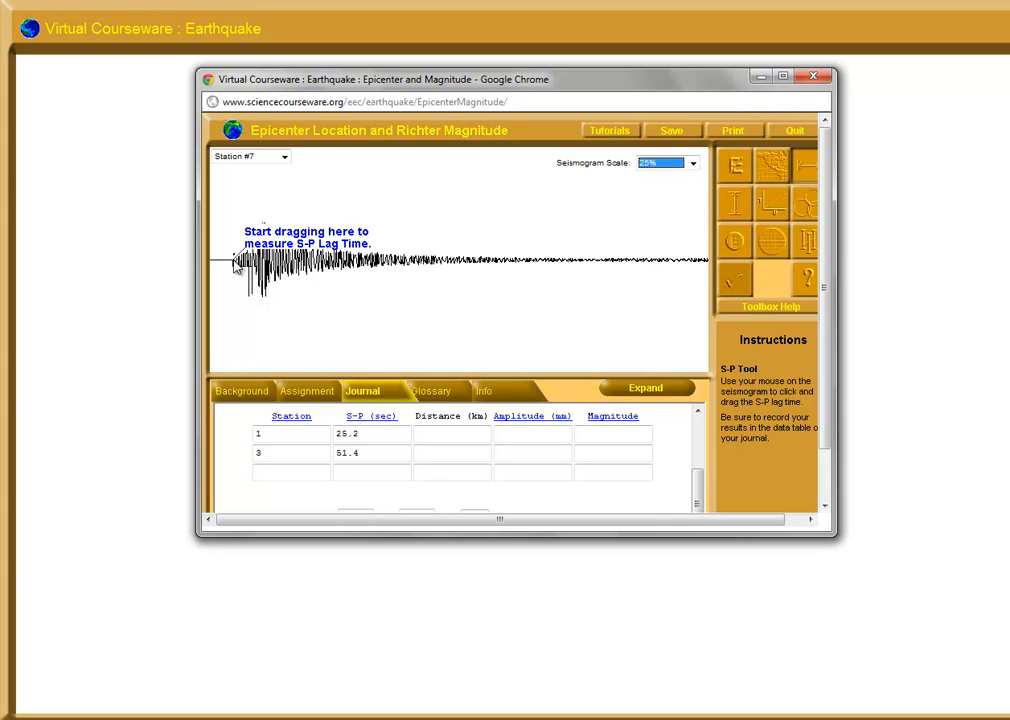
pyautogui.moveTo(235, 263)
pyautogui.mouseDown()
pyautogui.moveTo(252, 266)
pyautogui.moveTo(241, 274)
pyautogui.moveTo(256, 268)
pyautogui.mouseUp()
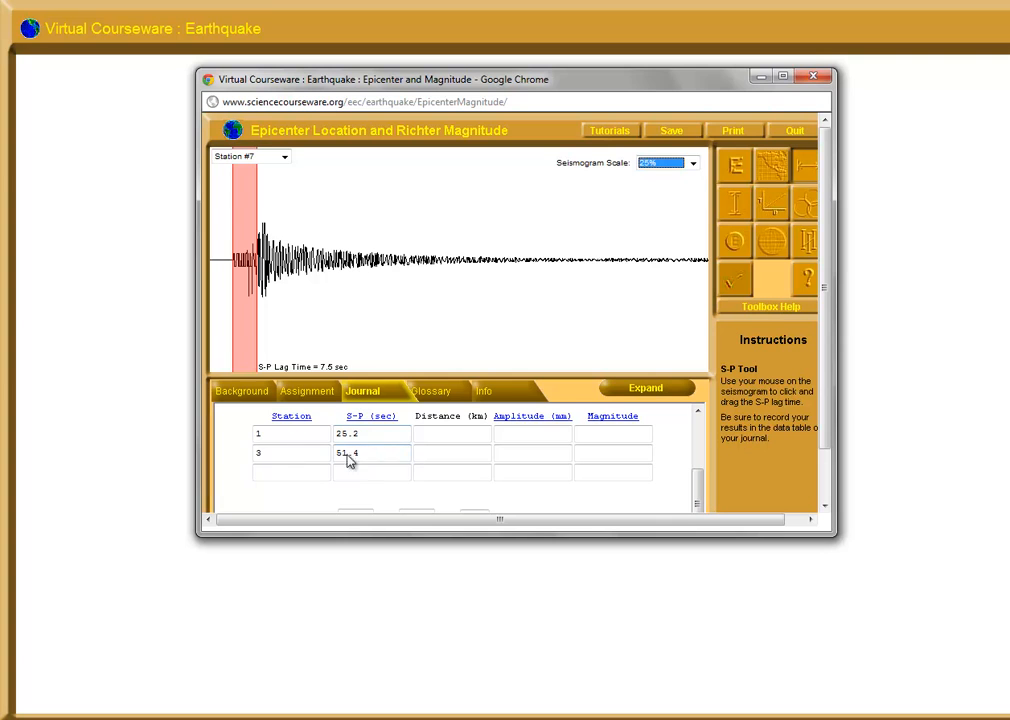
pyautogui.click(286, 472)
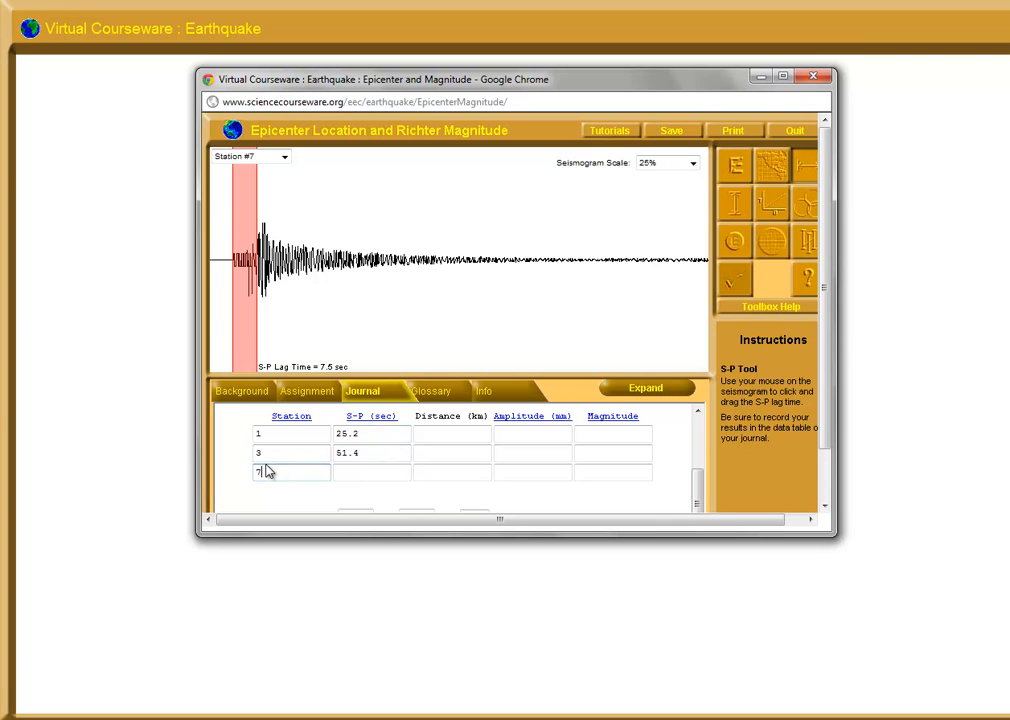
pyautogui.click(363, 474)
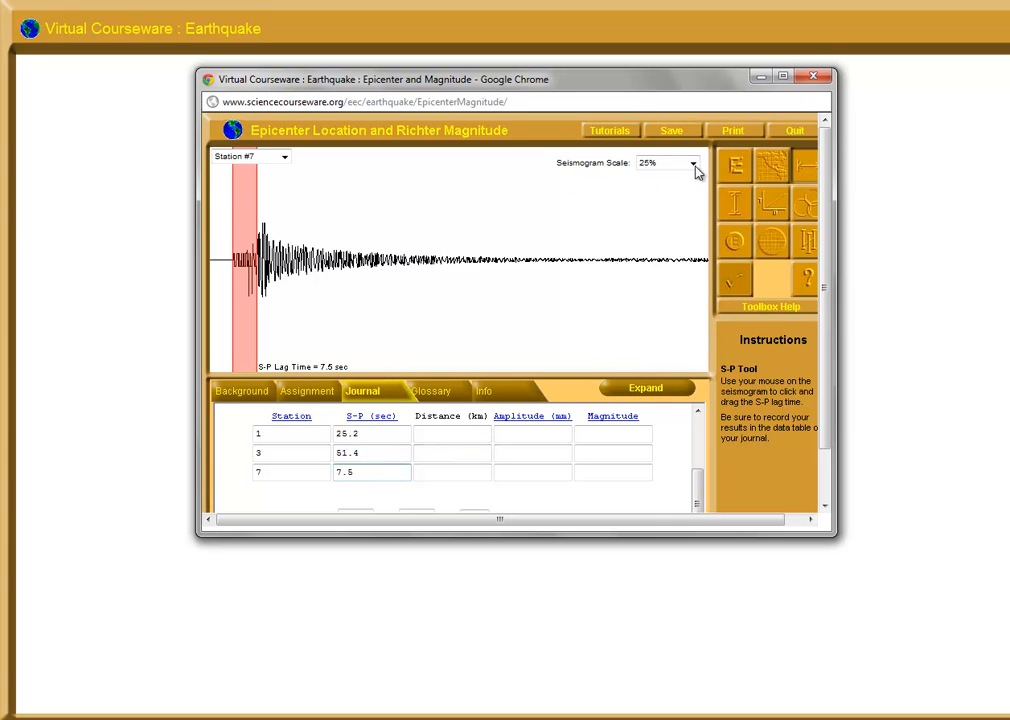
# Activate the Amplitude Tool for Station #7 and try seismogram scales from 600% down to 25%
pyautogui.click(736, 204)
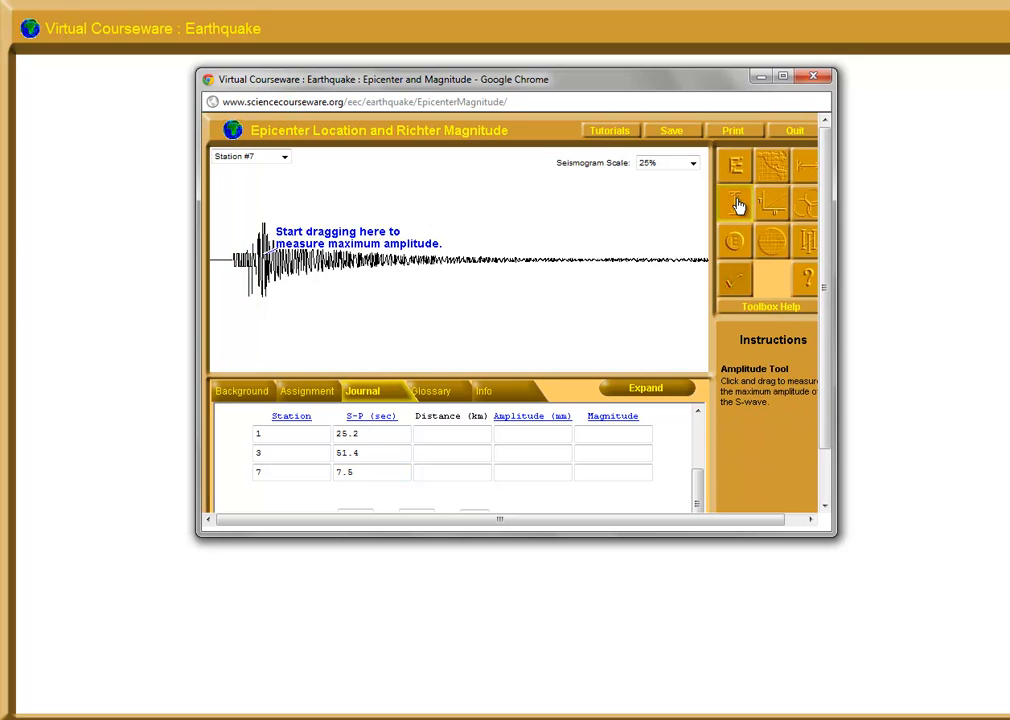
pyautogui.click(693, 163)
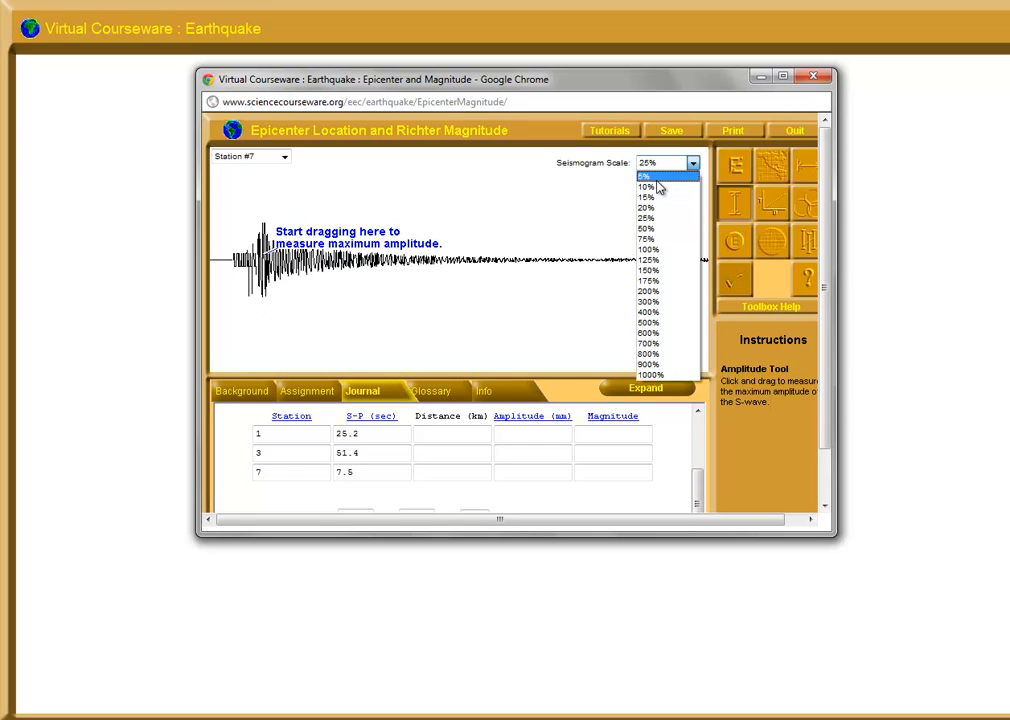
pyautogui.click(660, 341)
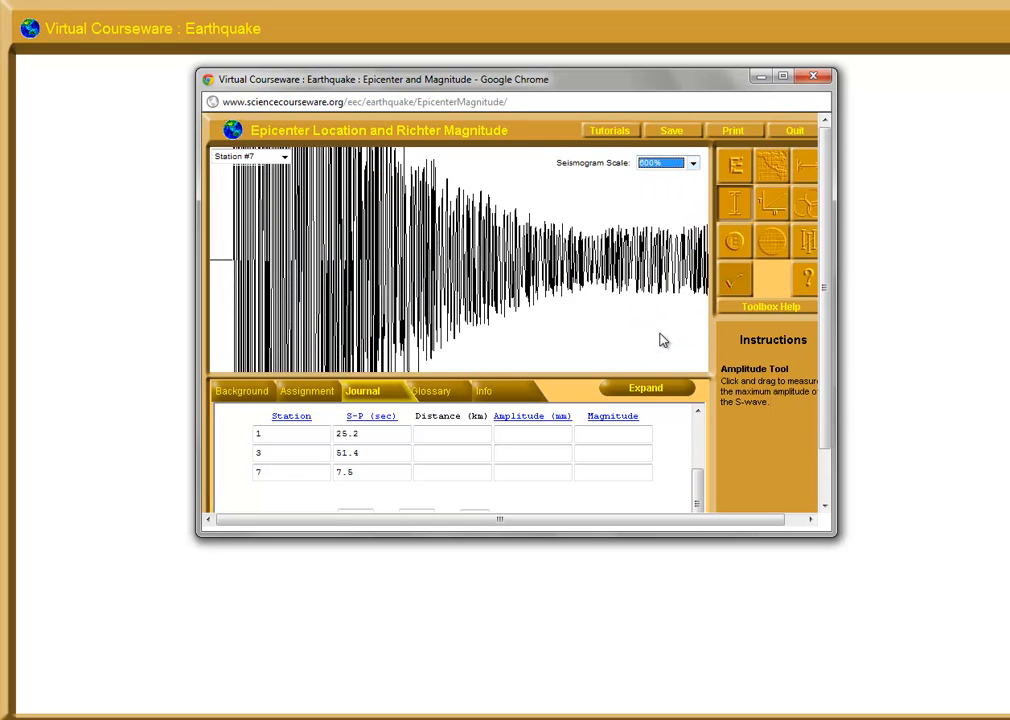
pyautogui.click(693, 162)
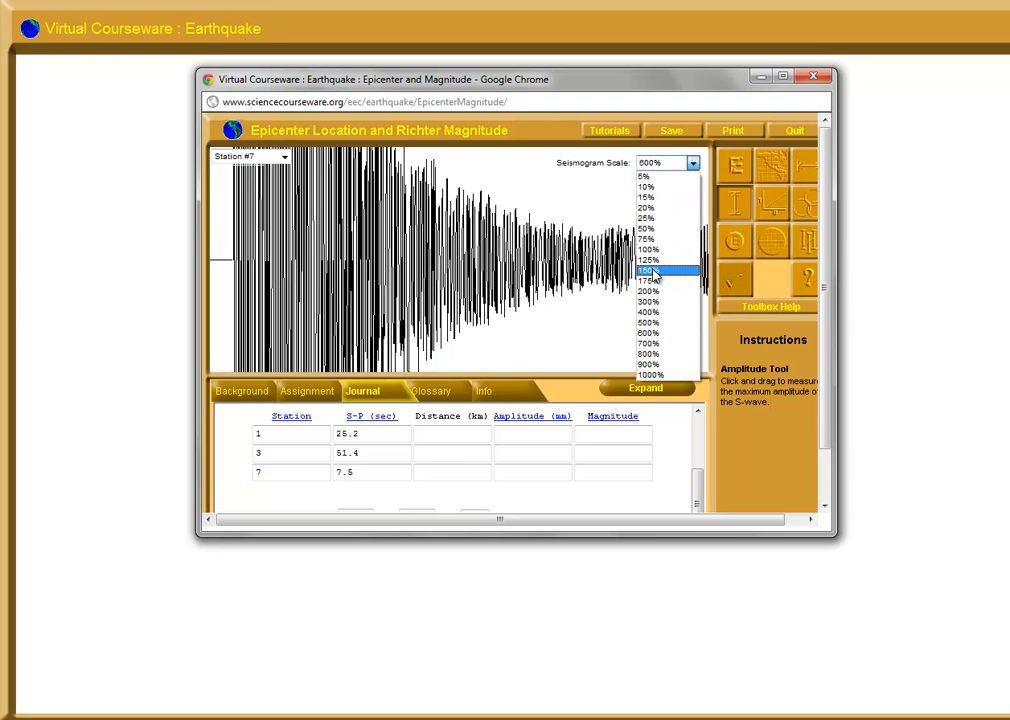
pyautogui.click(653, 309)
pyautogui.click(693, 163)
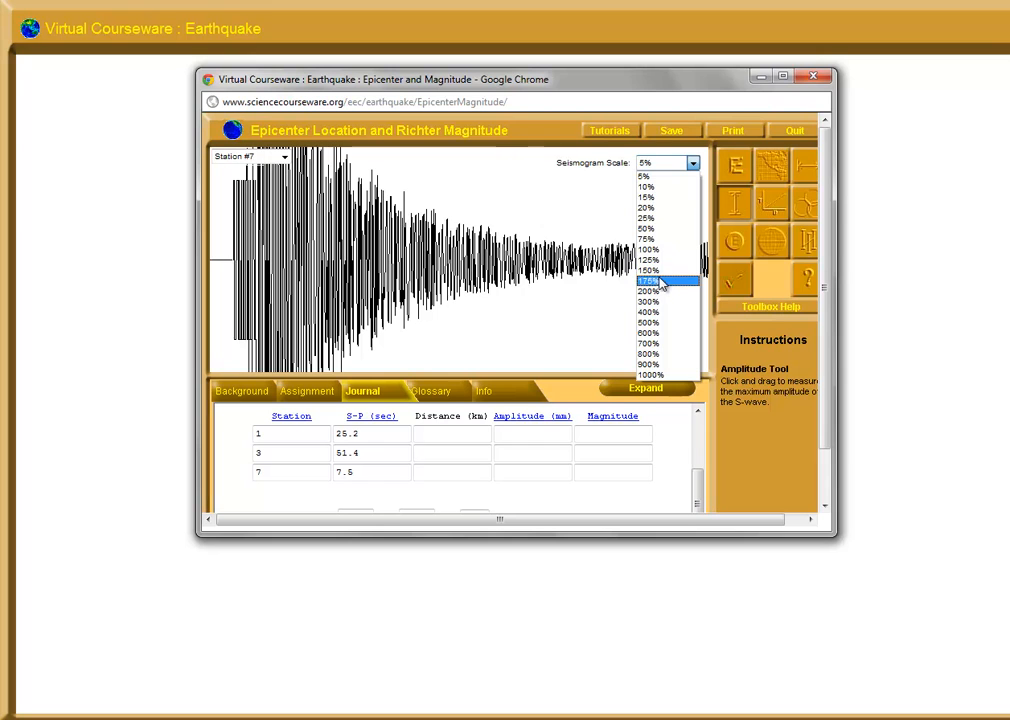
pyautogui.click(661, 292)
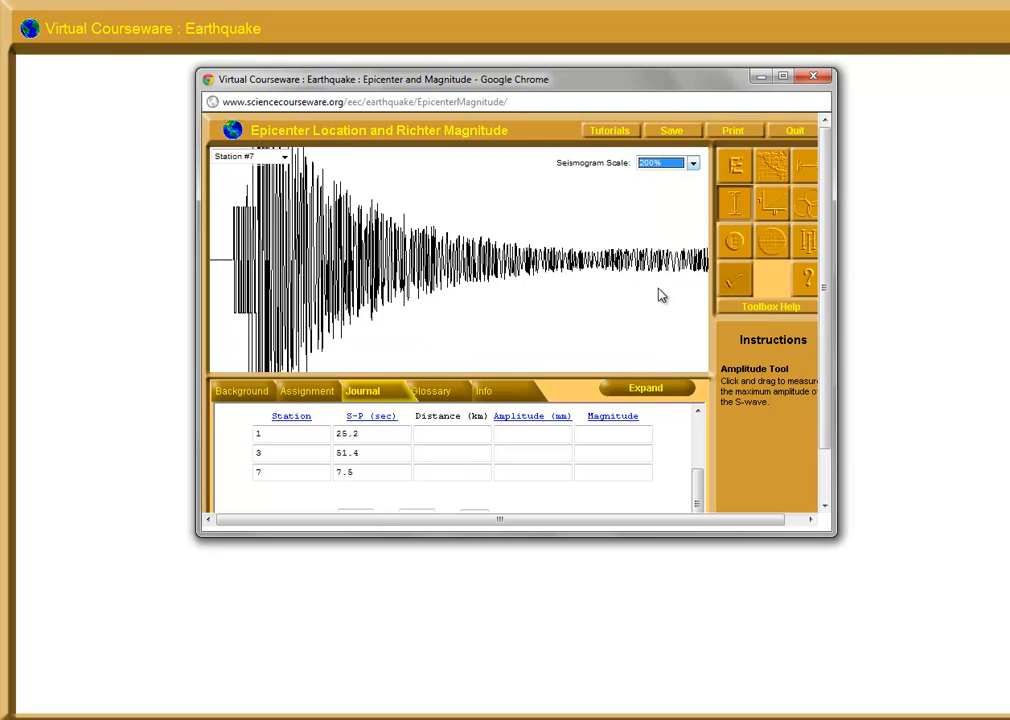
pyautogui.click(694, 162)
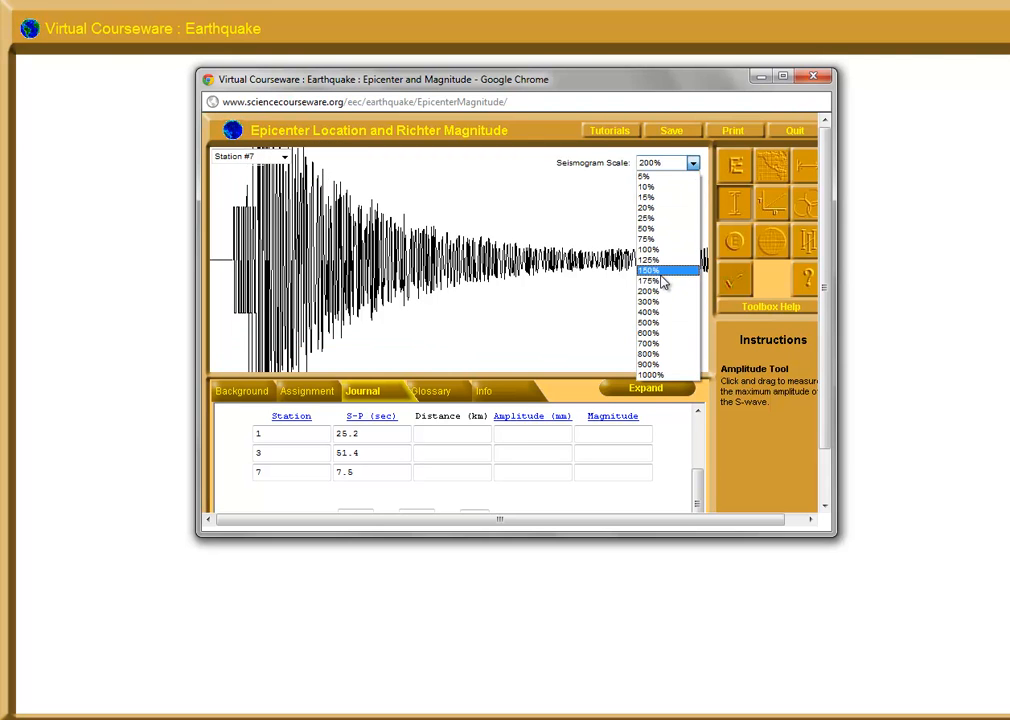
pyautogui.click(661, 271)
pyautogui.click(693, 162)
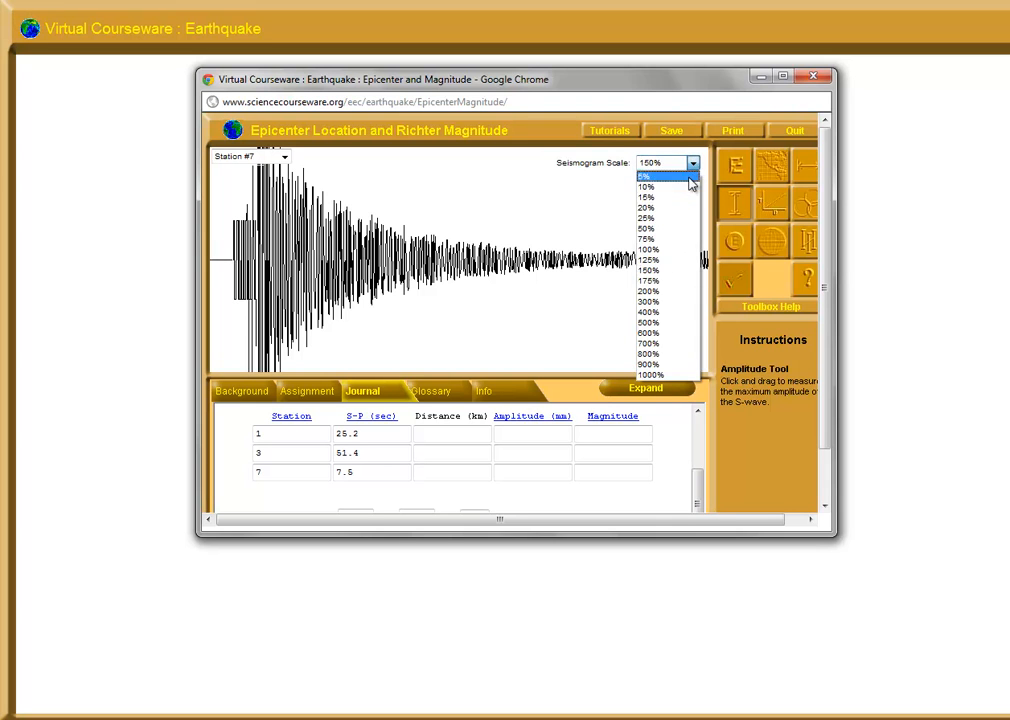
pyautogui.click(668, 250)
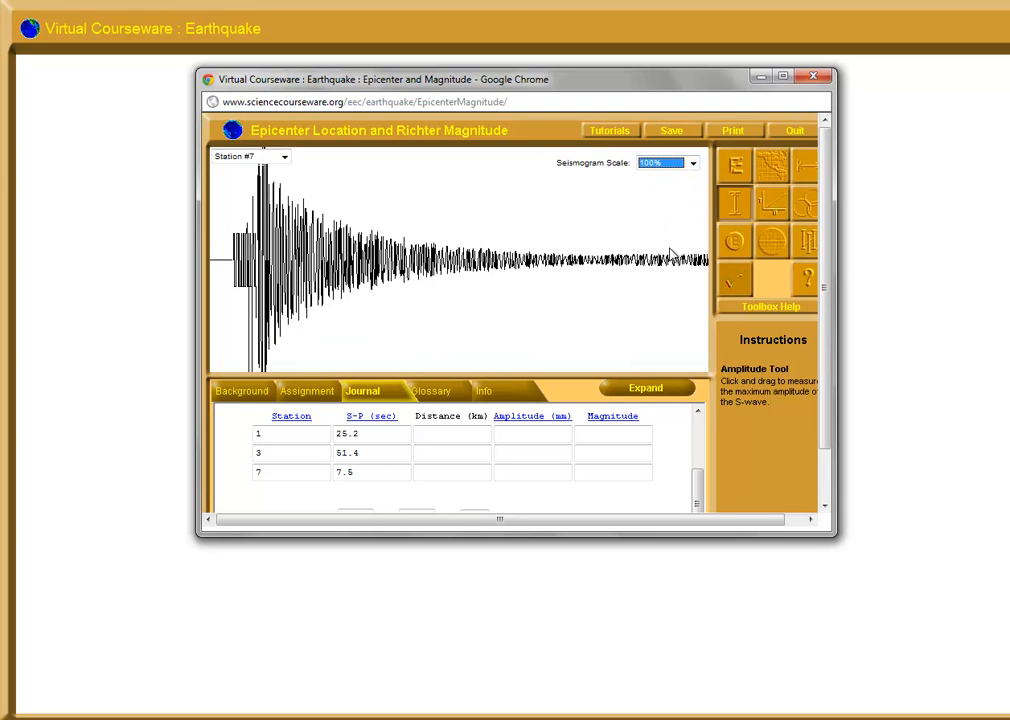
pyautogui.click(693, 166)
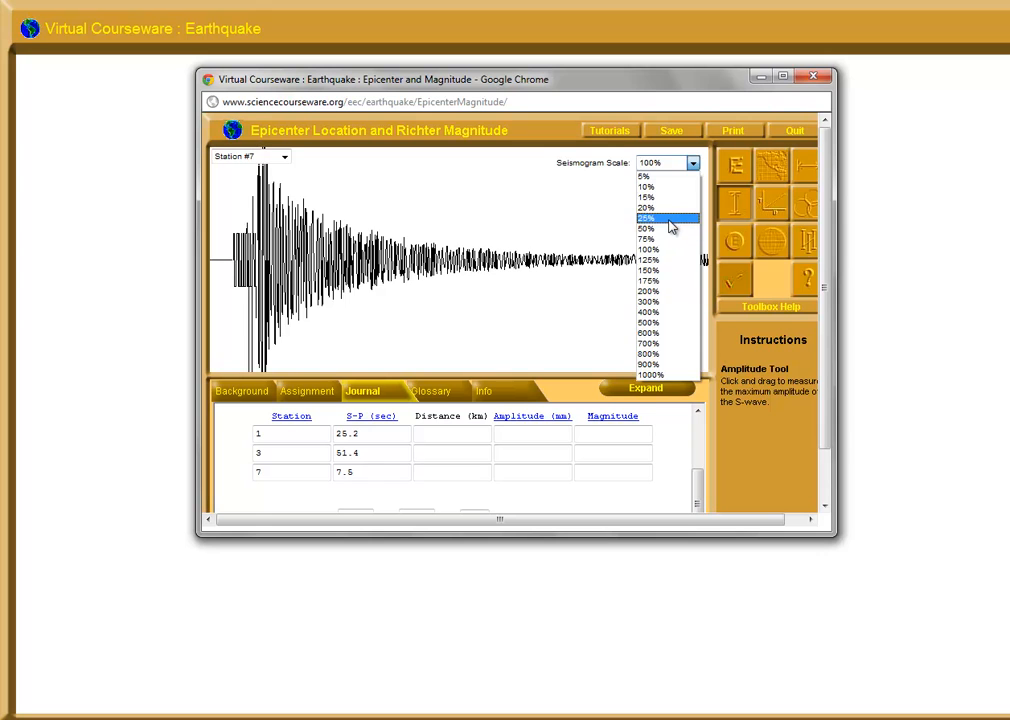
pyautogui.click(670, 221)
# Measure Station #7's maximum S-wave amplitude at 75% seismogram scale and record 33 mm in its data table row
pyautogui.click(693, 162)
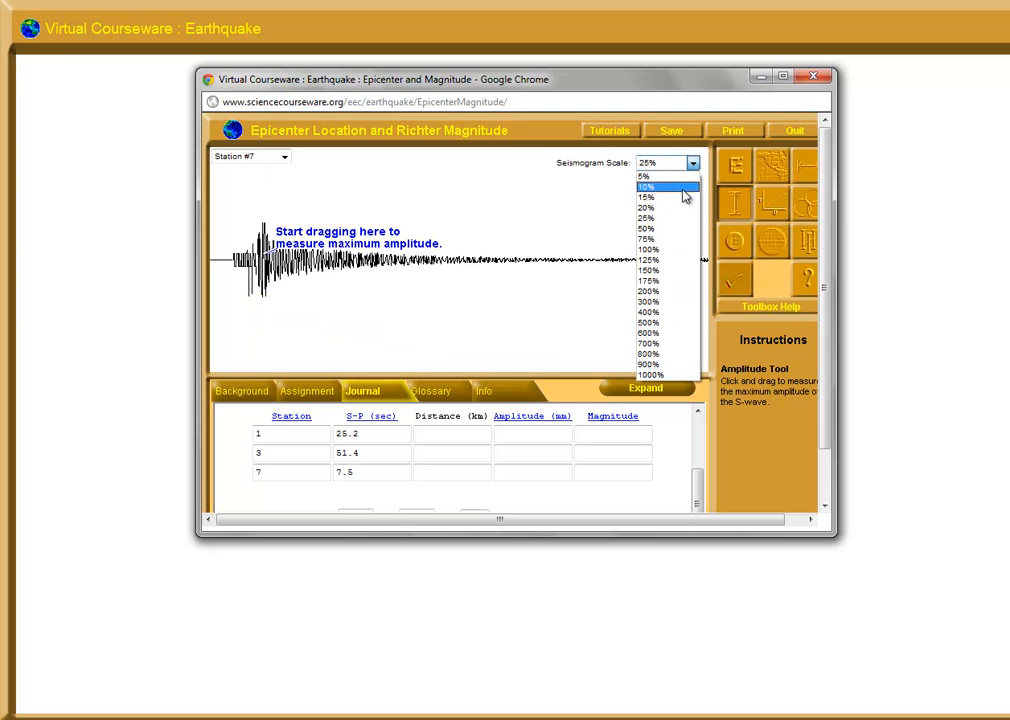
pyautogui.click(677, 243)
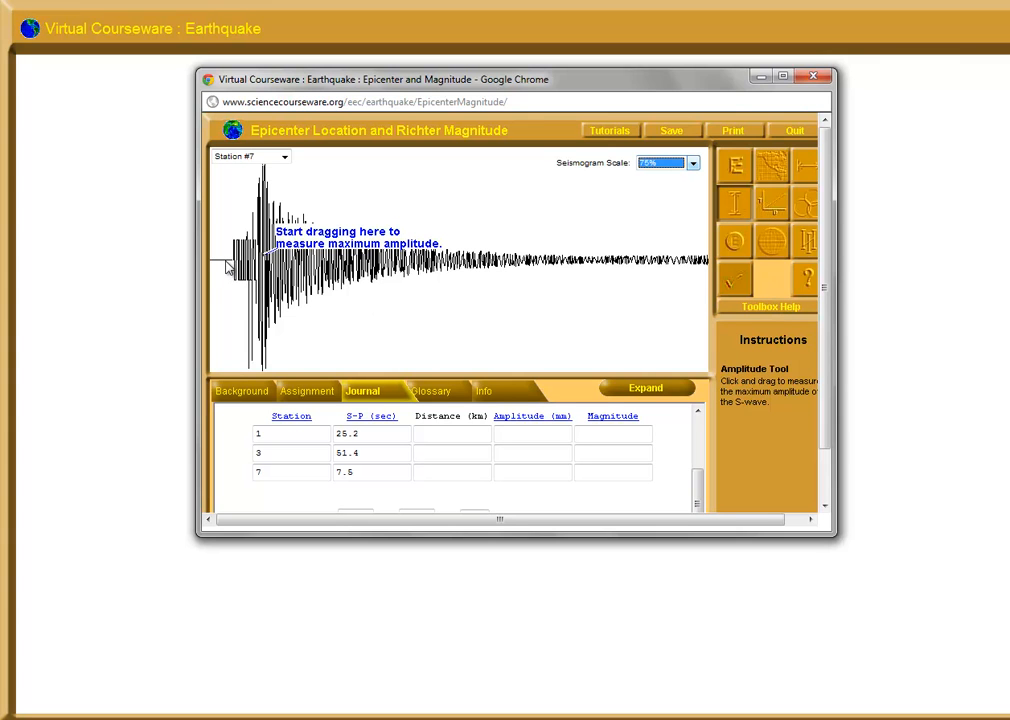
pyautogui.moveTo(226, 263)
pyautogui.mouseDown()
pyautogui.moveTo(226, 386)
pyautogui.moveTo(223, 375)
pyautogui.mouseUp()
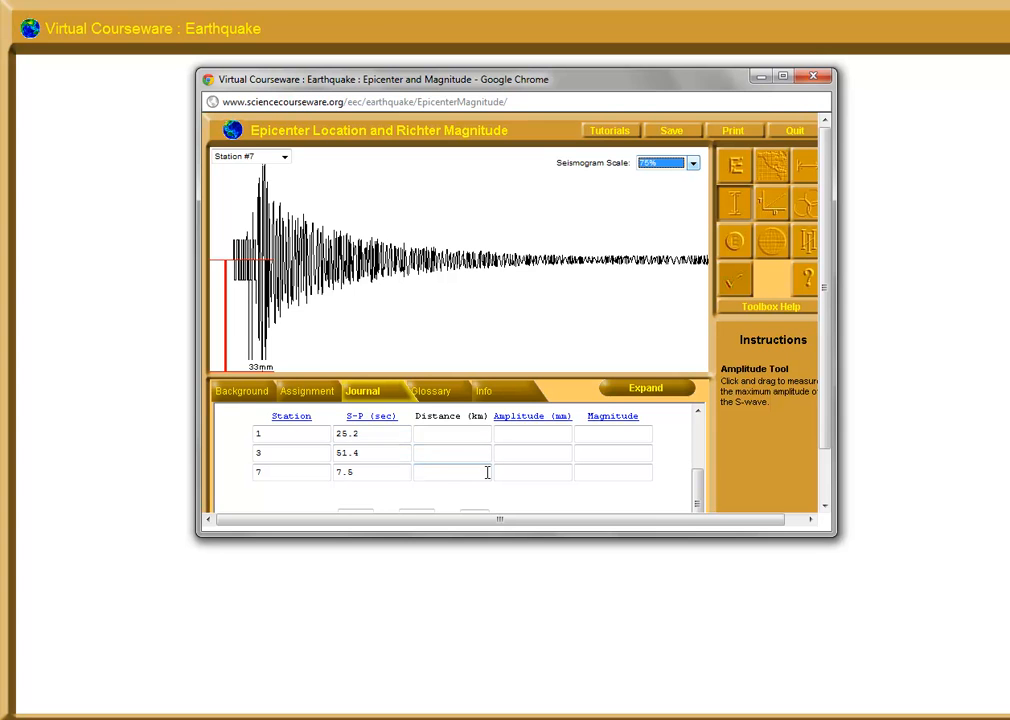
pyautogui.click(529, 470)
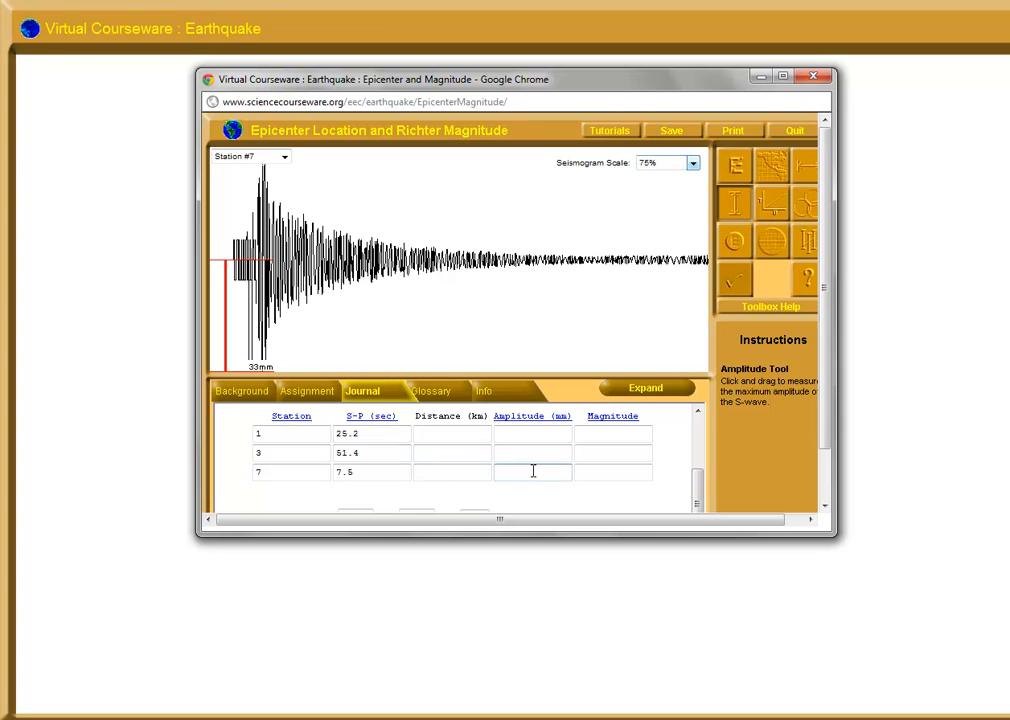
pyautogui.write('33')
# Measure Station #3's maximum S-wave amplitude at 1000% seismogram scale and record 0.4 mm in its data table row
pyautogui.click(284, 157)
pyautogui.click(268, 200)
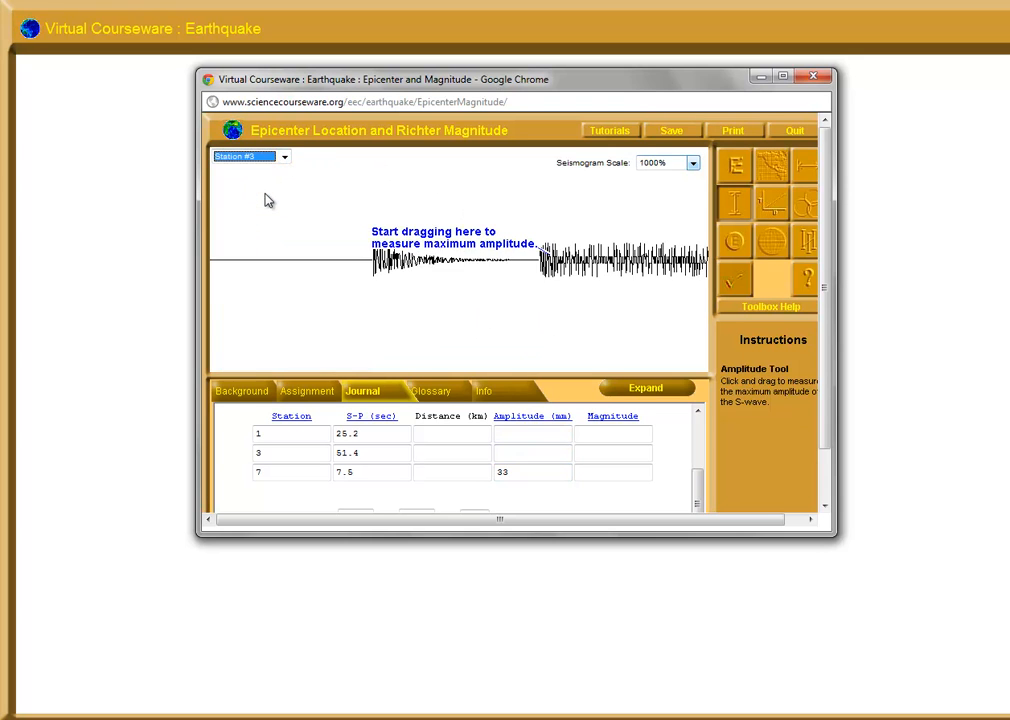
pyautogui.click(692, 164)
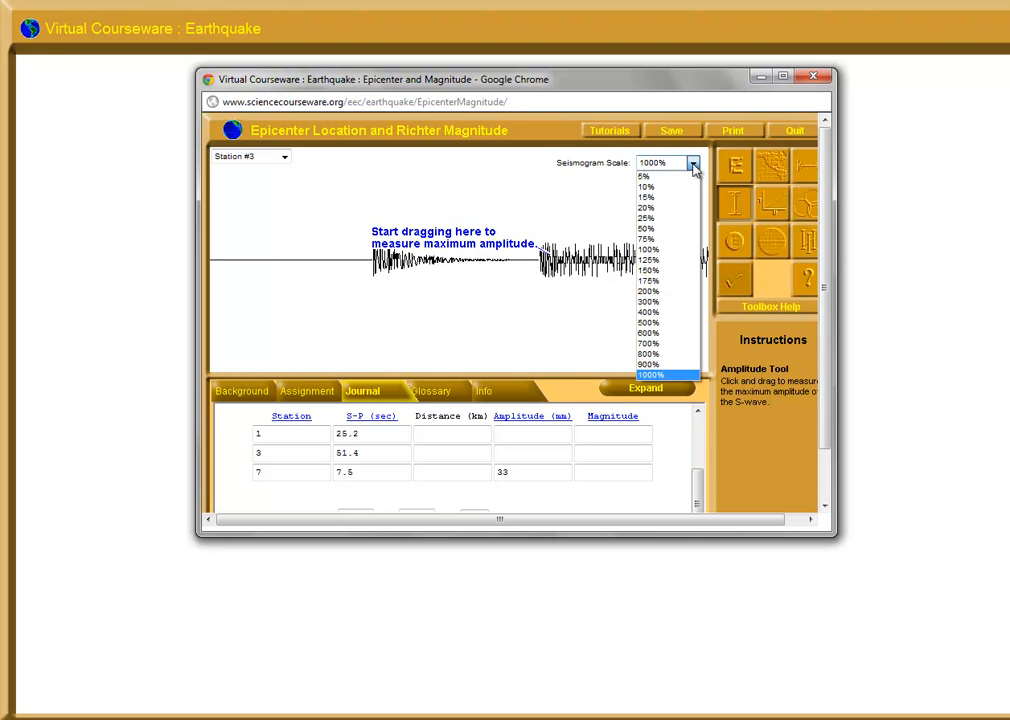
pyautogui.click(693, 166)
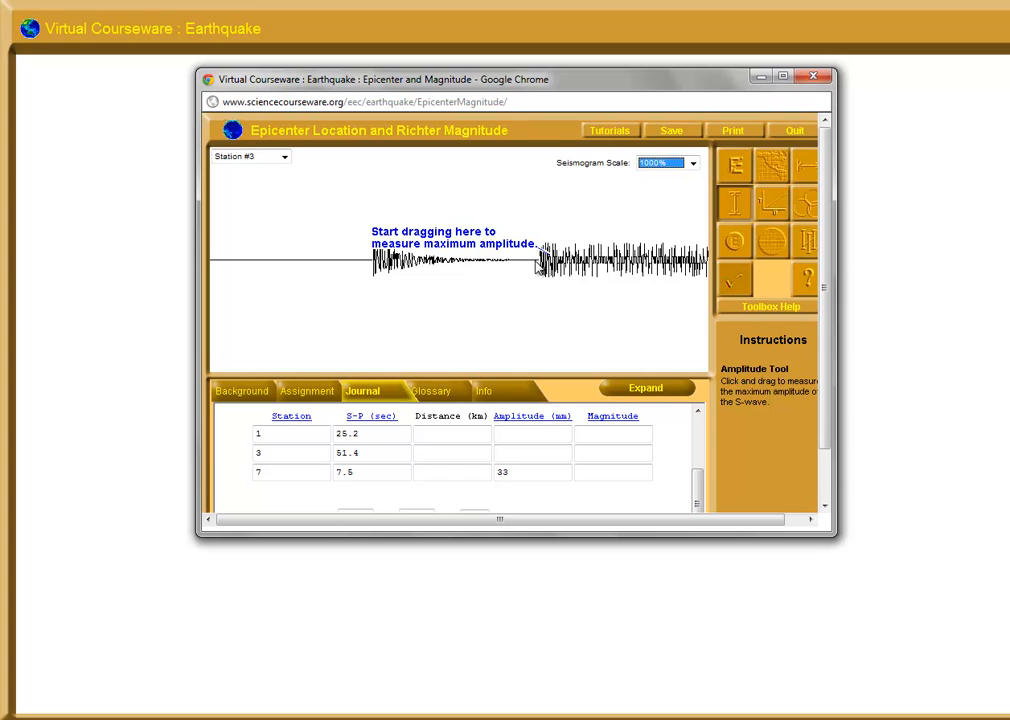
pyautogui.moveTo(538, 262); pyautogui.dragTo(527, 284)
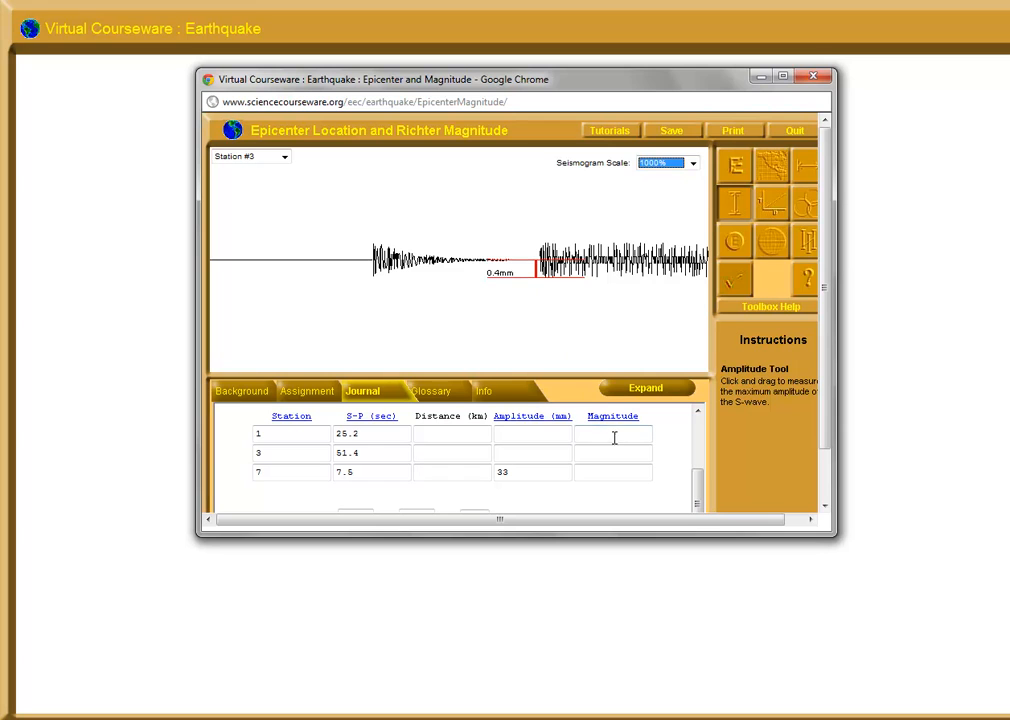
pyautogui.click(510, 450)
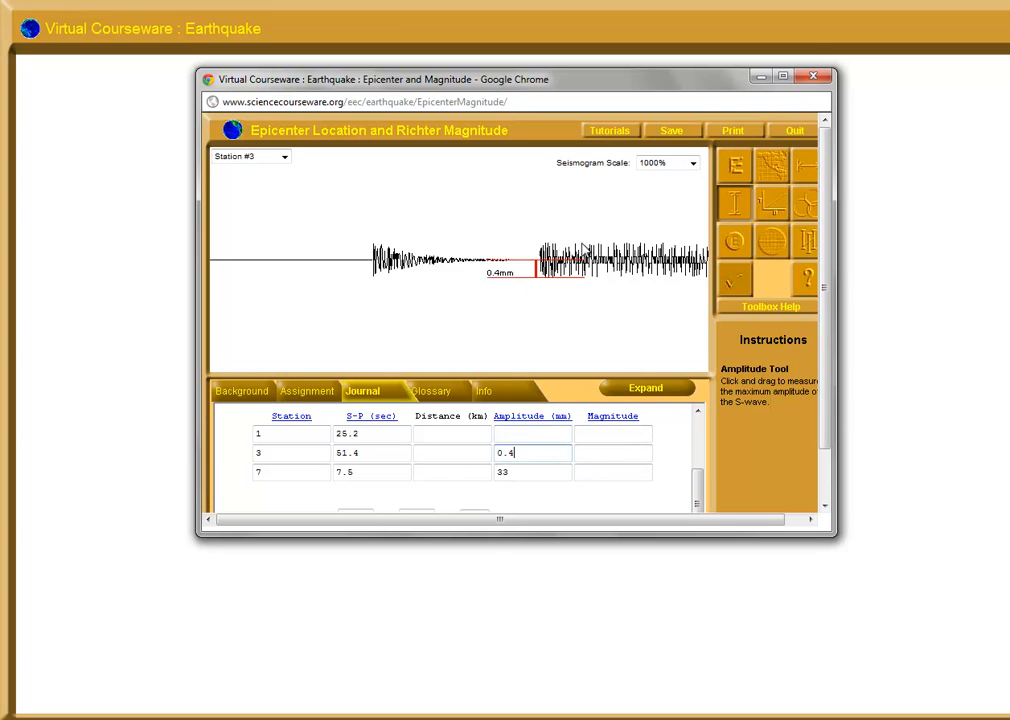
# Measure Station #1's maximum S-wave amplitude at 400% seismogram scale and record 3.7 mm in its data table row
pyautogui.click(288, 158)
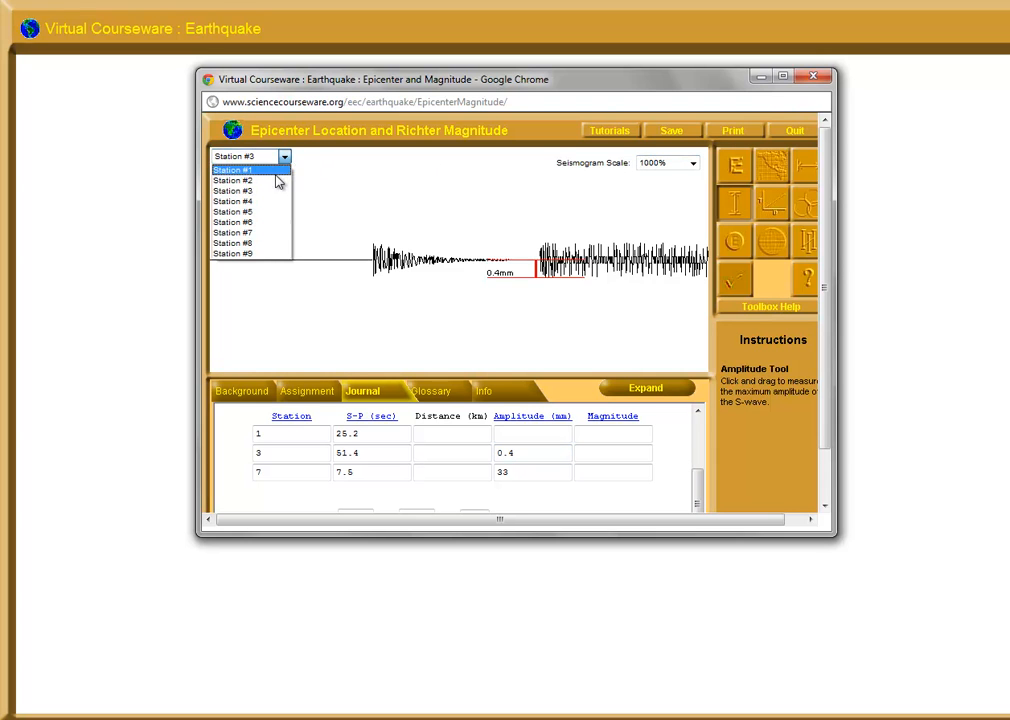
pyautogui.click(277, 172)
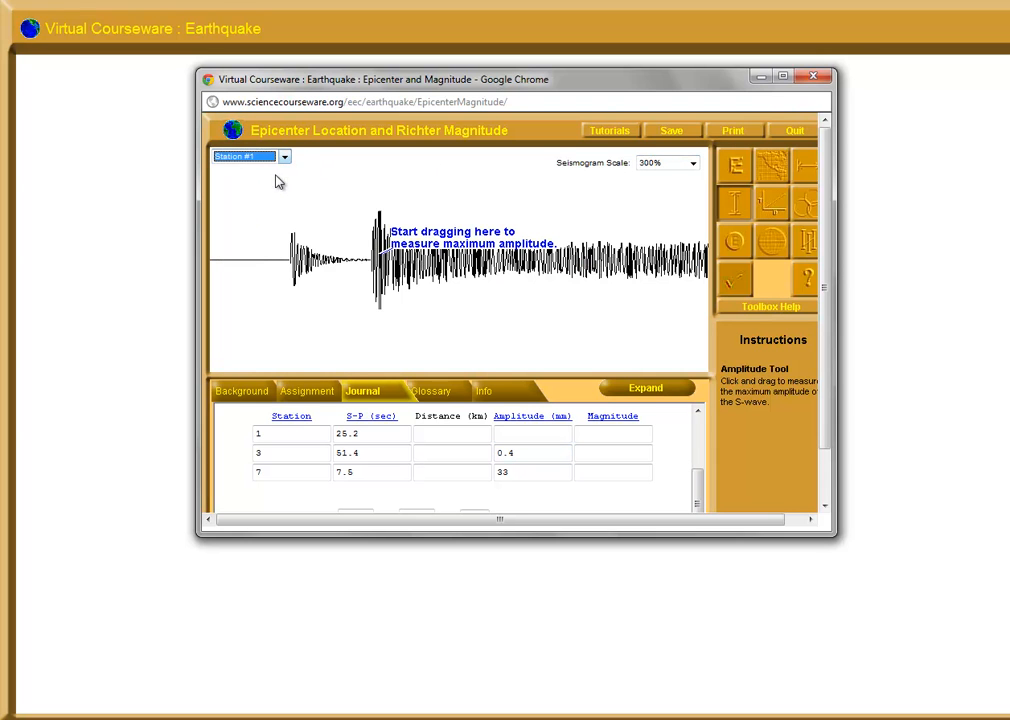
pyautogui.click(696, 165)
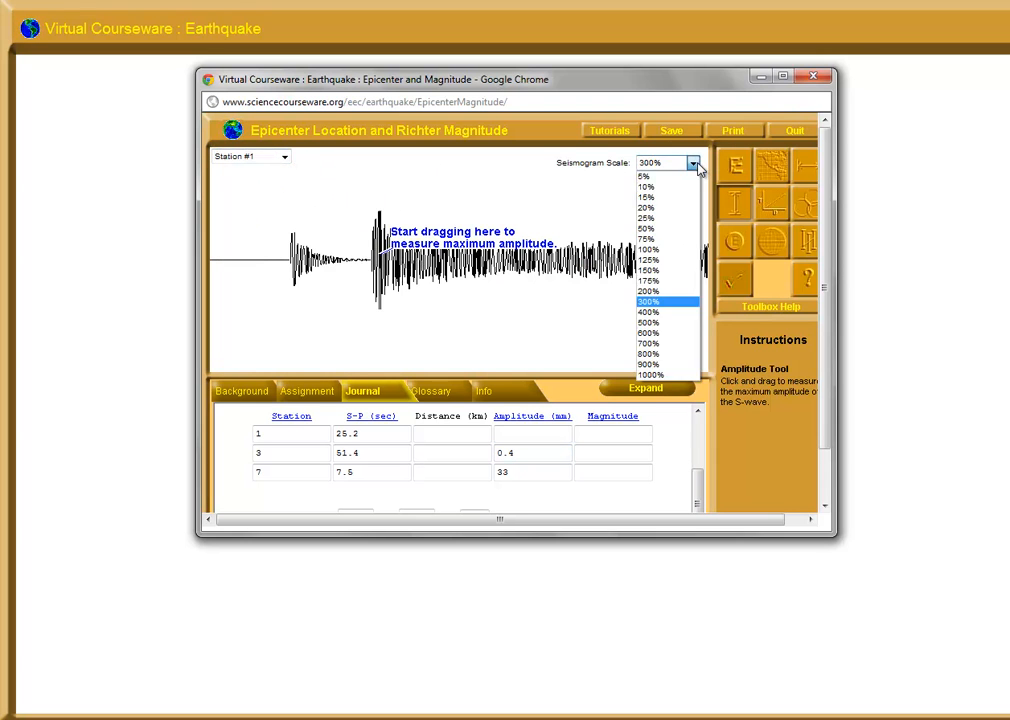
pyautogui.click(670, 316)
pyautogui.moveTo(362, 266)
pyautogui.mouseDown()
pyautogui.moveTo(368, 258)
pyautogui.moveTo(369, 280)
pyautogui.moveTo(371, 197)
pyautogui.moveTo(375, 333)
pyautogui.moveTo(379, 320)
pyautogui.mouseUp()
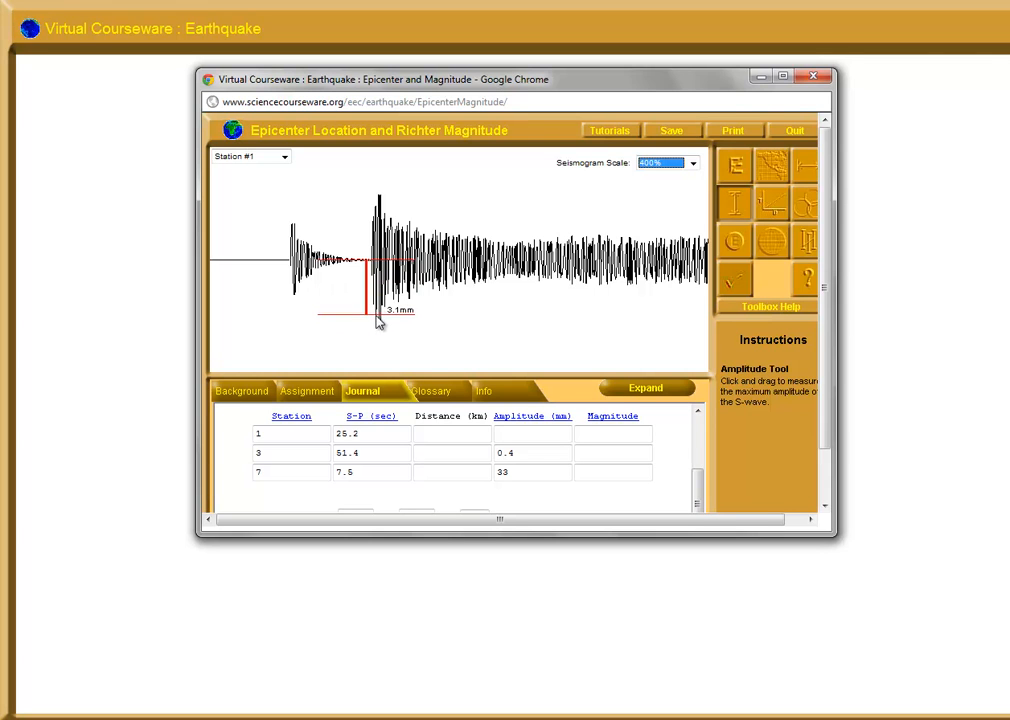
pyautogui.click(535, 433)
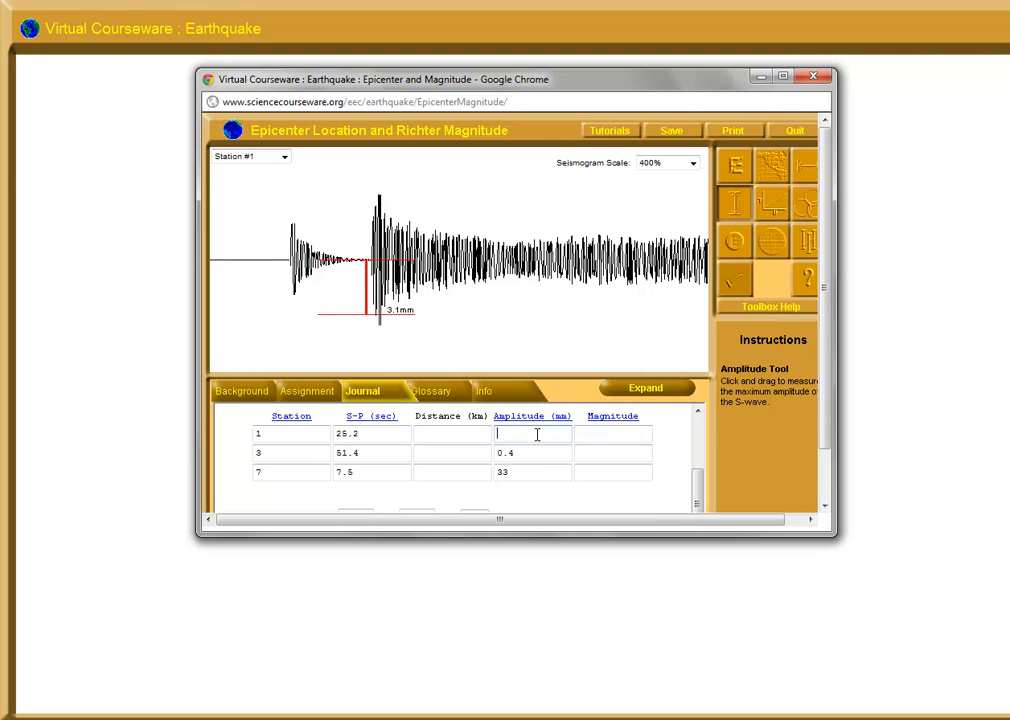
# Convert the S-P lag times to distances with the Distance Tool and record 245, 502 and 73 km for stations 1, 3 and 7
pyautogui.click(776, 209)
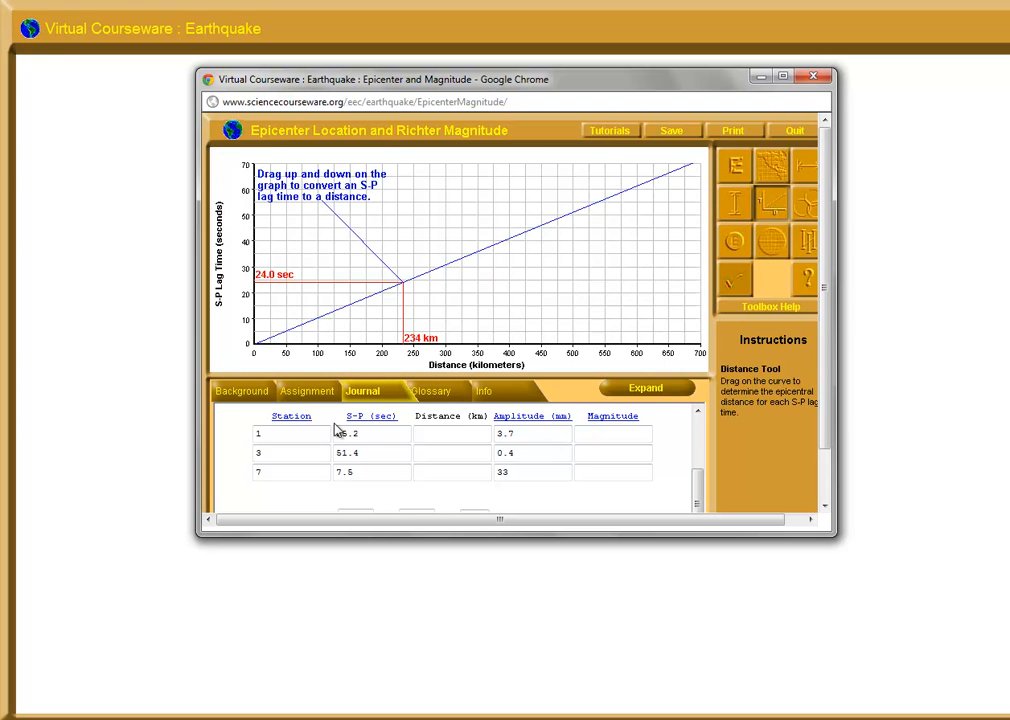
pyautogui.moveTo(330, 290); pyautogui.dragTo(331, 286)
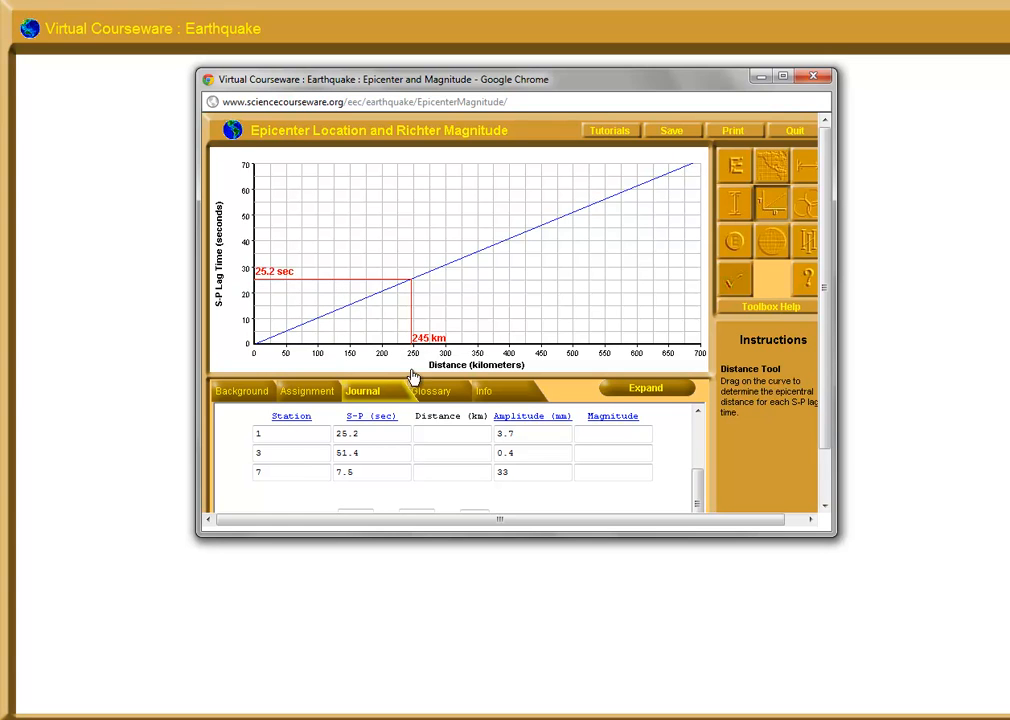
pyautogui.click(450, 430)
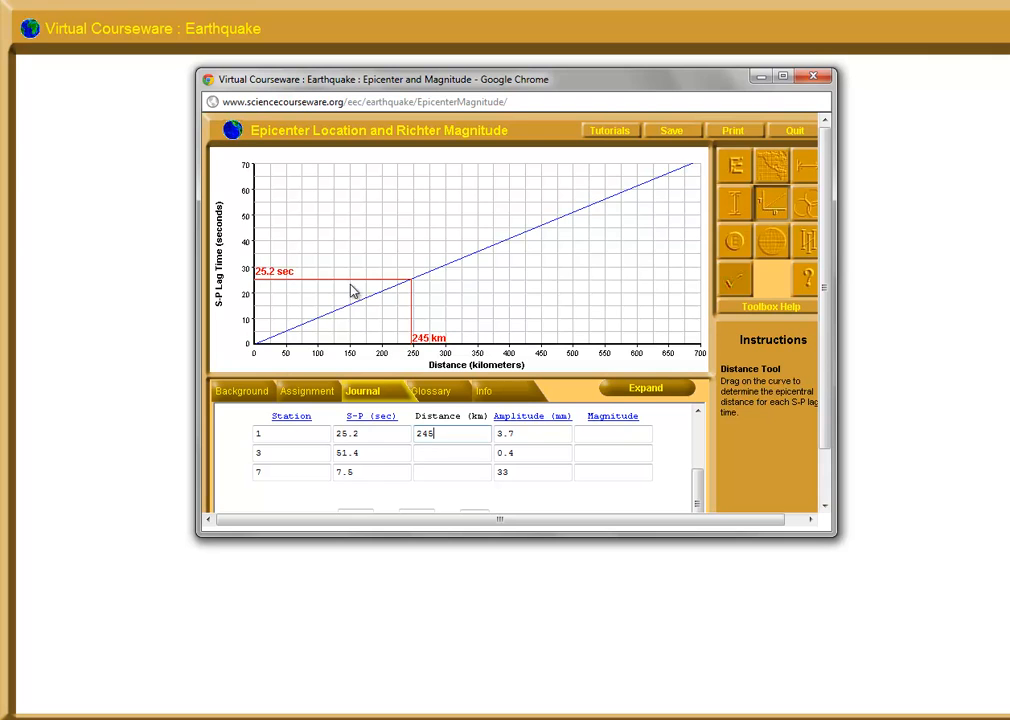
pyautogui.moveTo(353, 281); pyautogui.dragTo(355, 214)
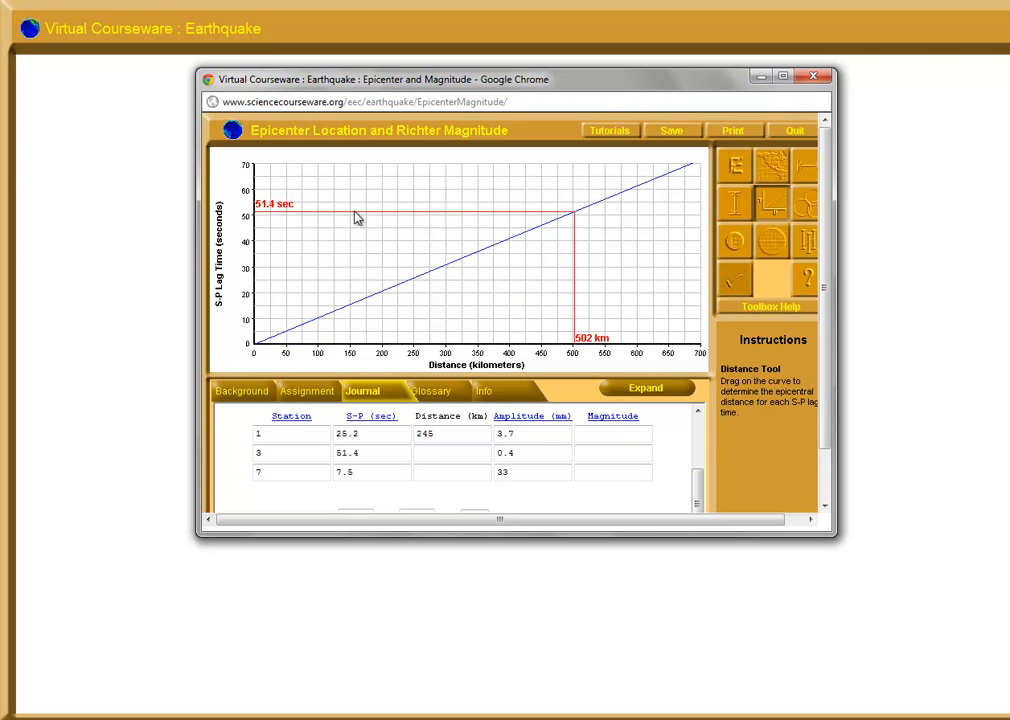
pyautogui.click(456, 452)
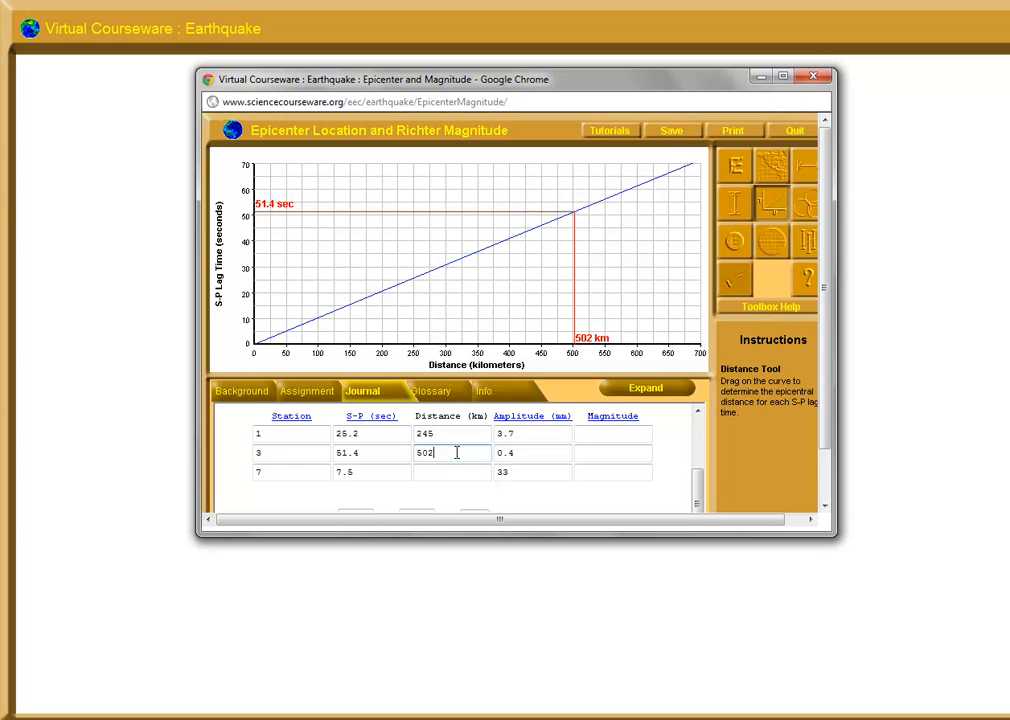
pyautogui.moveTo(338, 219); pyautogui.dragTo(324, 331)
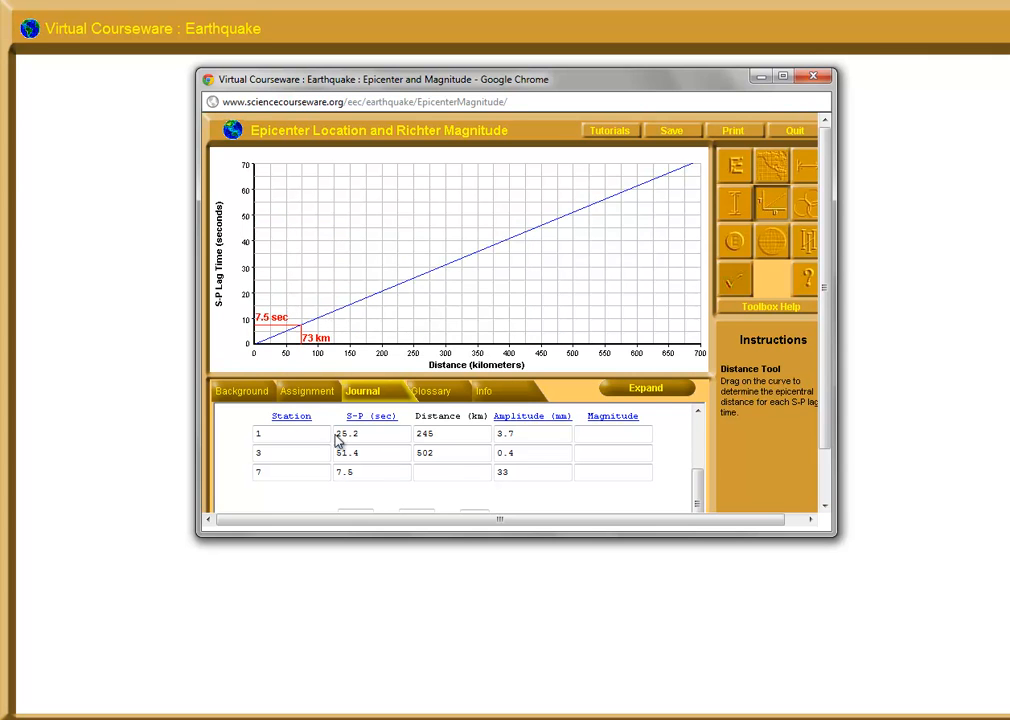
pyautogui.click(437, 472)
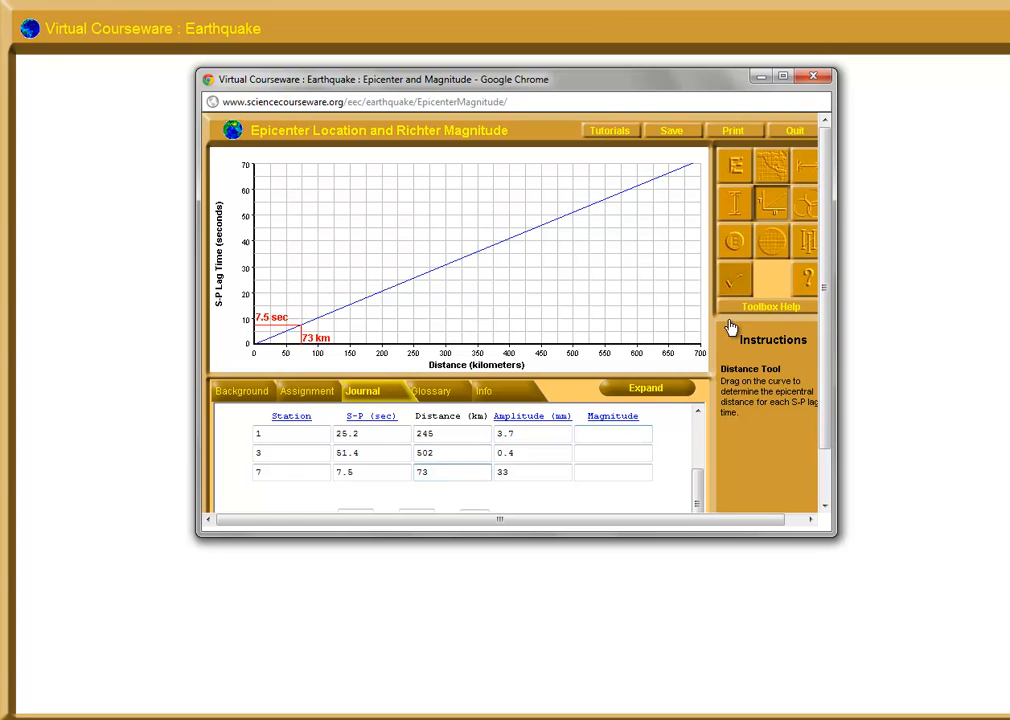
# Draw epicentral circles of 245, 502 and 73 km around stations 1, 3 and 7 and place the epicenter marker where they intersect
pyautogui.click(809, 207)
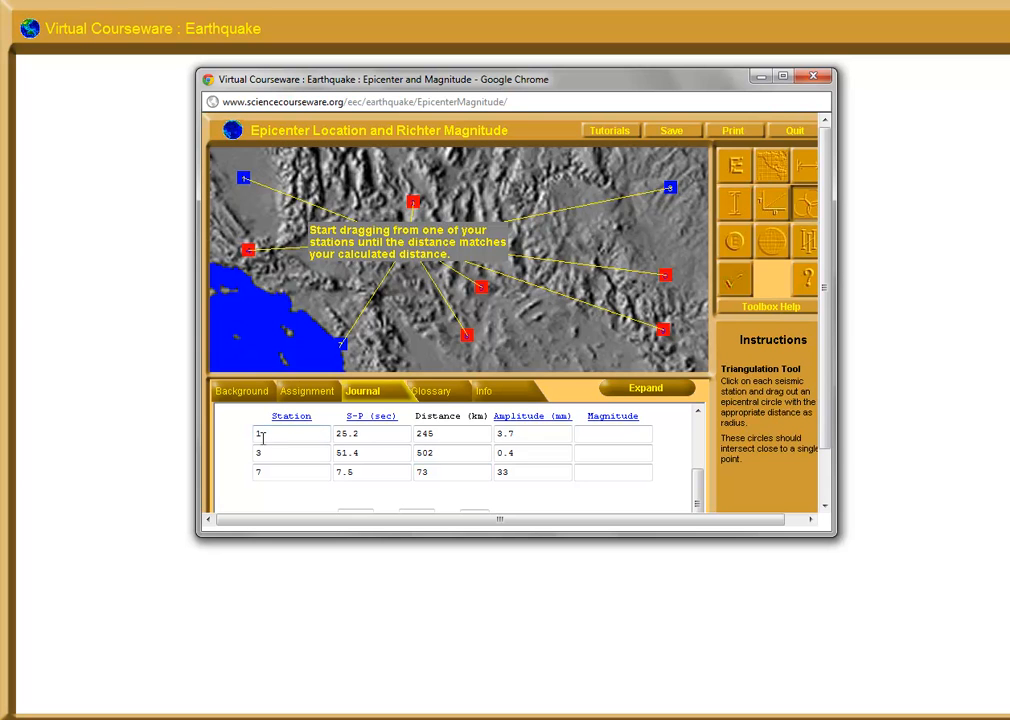
pyautogui.moveTo(247, 182); pyautogui.dragTo(371, 289)
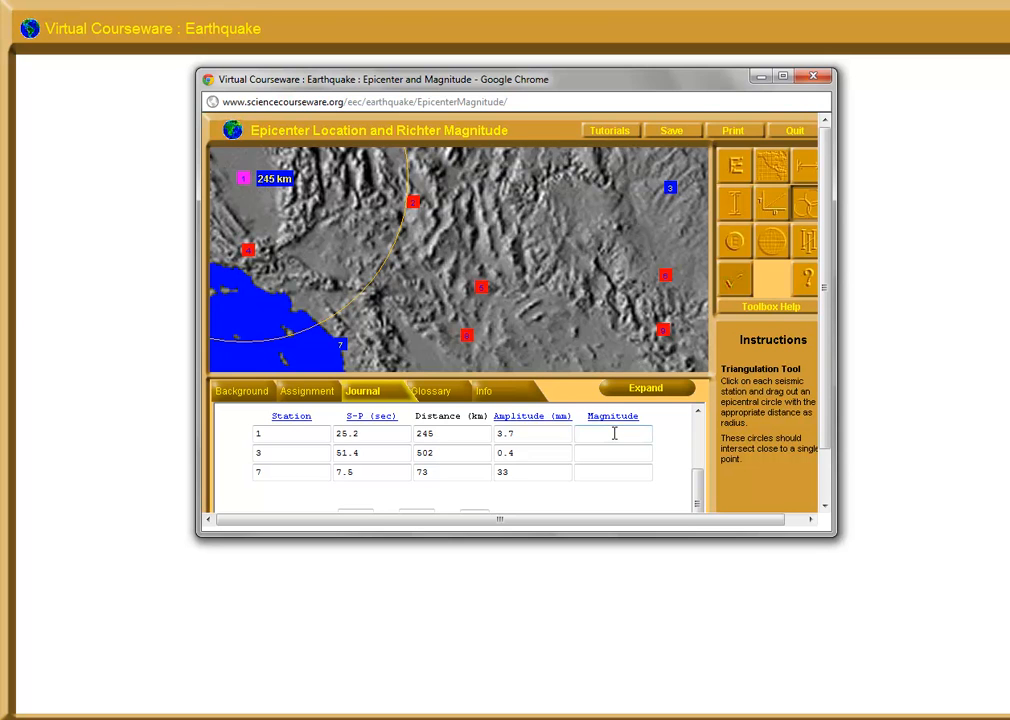
pyautogui.click(777, 212)
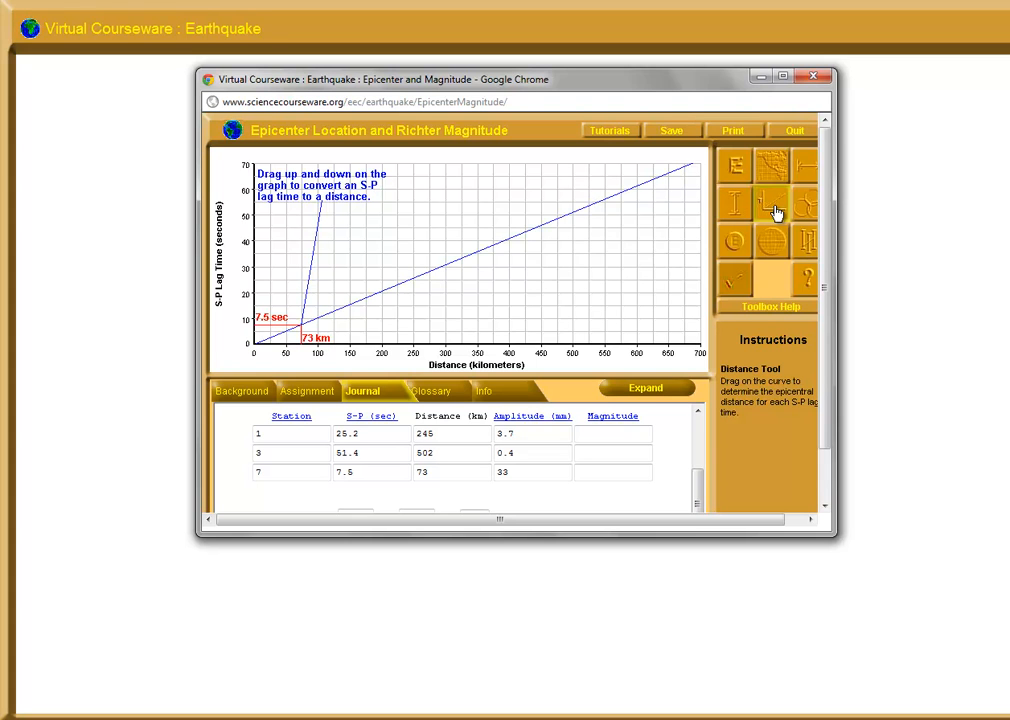
pyautogui.click(803, 215)
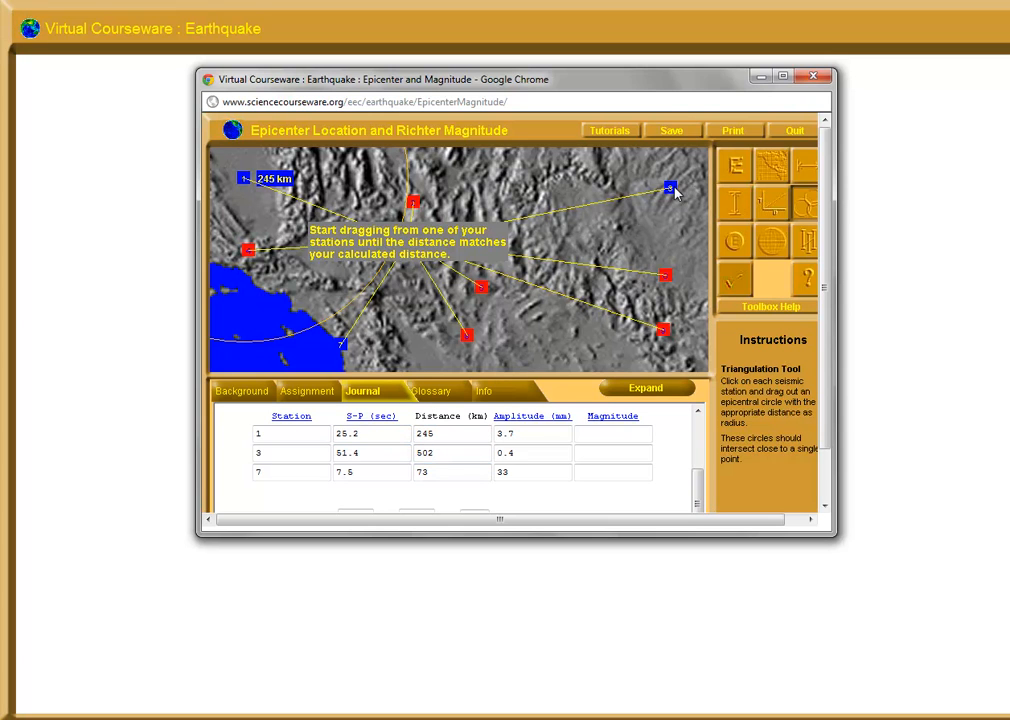
pyautogui.moveTo(671, 189)
pyautogui.mouseDown()
pyautogui.moveTo(628, 222)
pyautogui.moveTo(367, 332)
pyautogui.mouseUp()
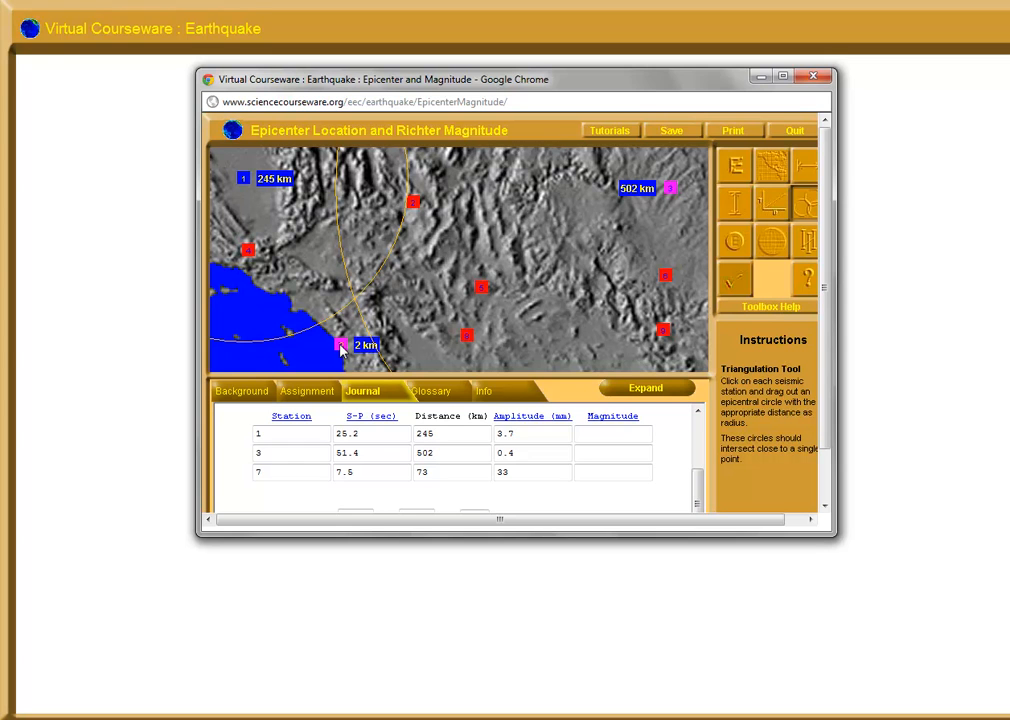
pyautogui.moveTo(349, 337); pyautogui.dragTo(366, 309)
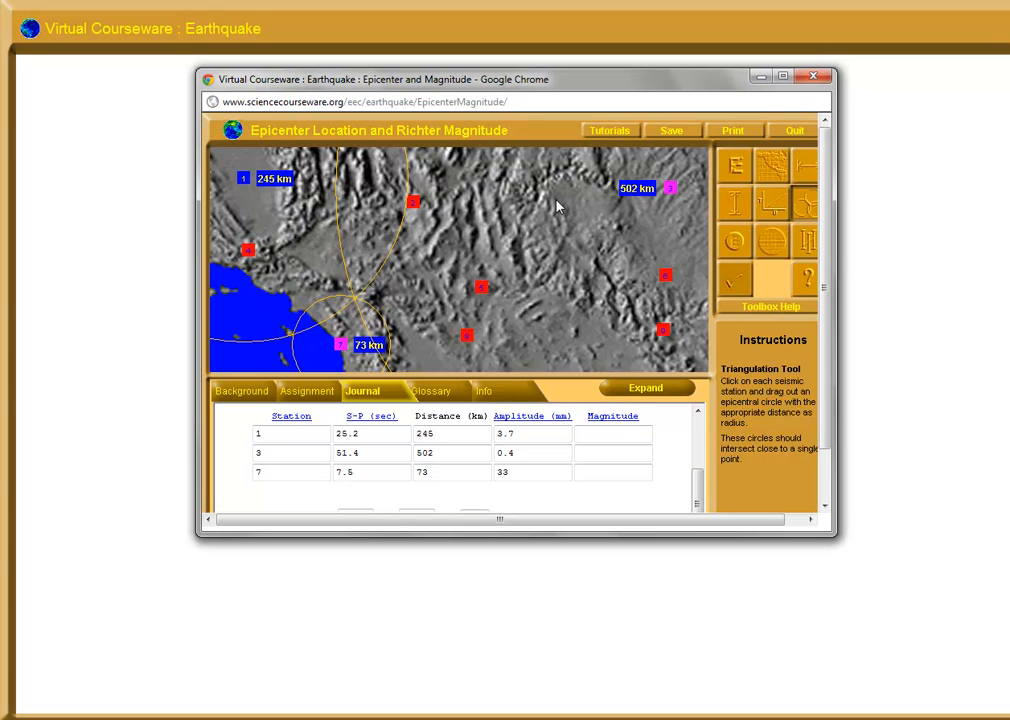
pyautogui.click(736, 244)
pyautogui.moveTo(456, 266)
pyautogui.mouseDown()
pyautogui.moveTo(390, 300)
pyautogui.moveTo(355, 304)
pyautogui.mouseUp()
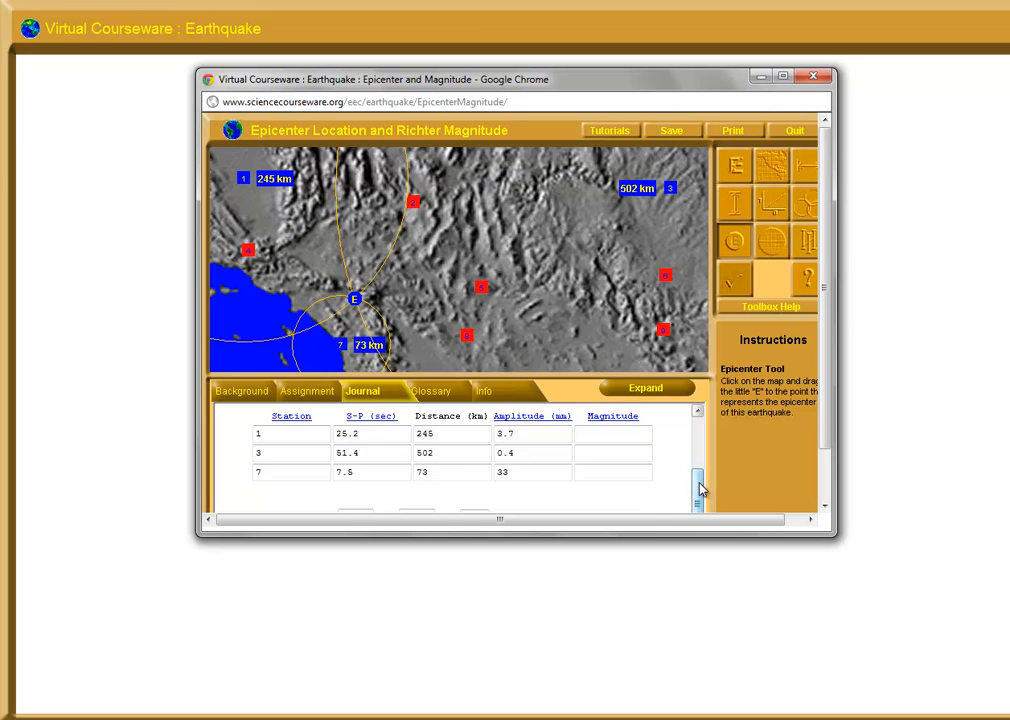
# Read the epicenter's latitude with the Latitude and Longitude Tool and record it as 33° 50' N in the journal
pyautogui.moveTo(701, 489); pyautogui.dragTo(697, 505)
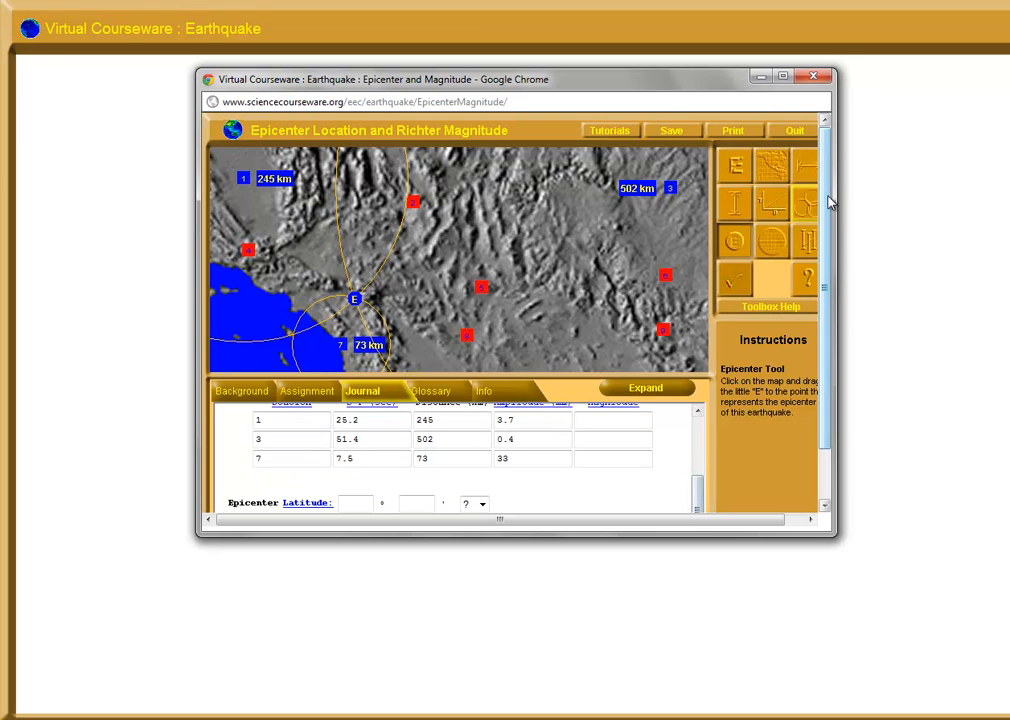
pyautogui.click(777, 249)
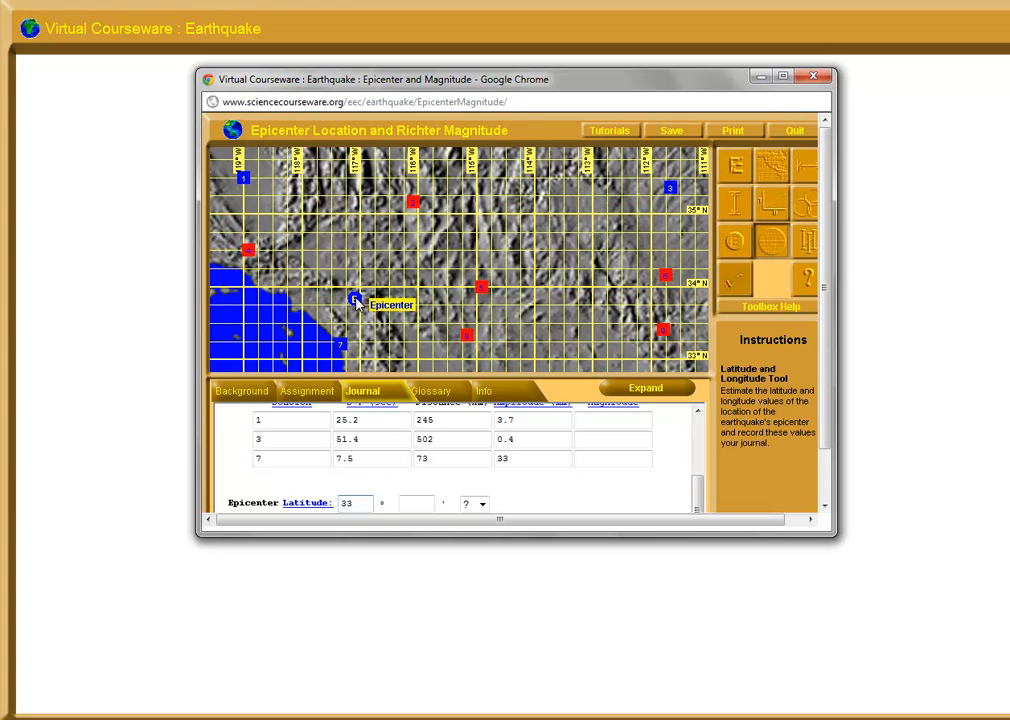
pyautogui.click(414, 503)
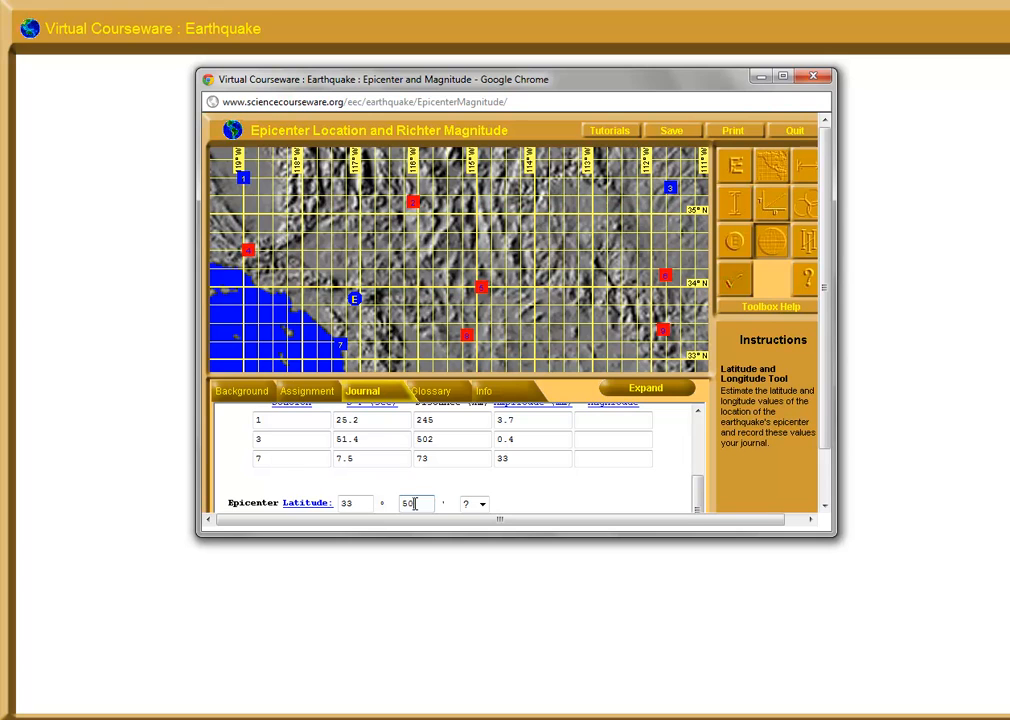
pyautogui.write('50')
pyautogui.click(483, 505)
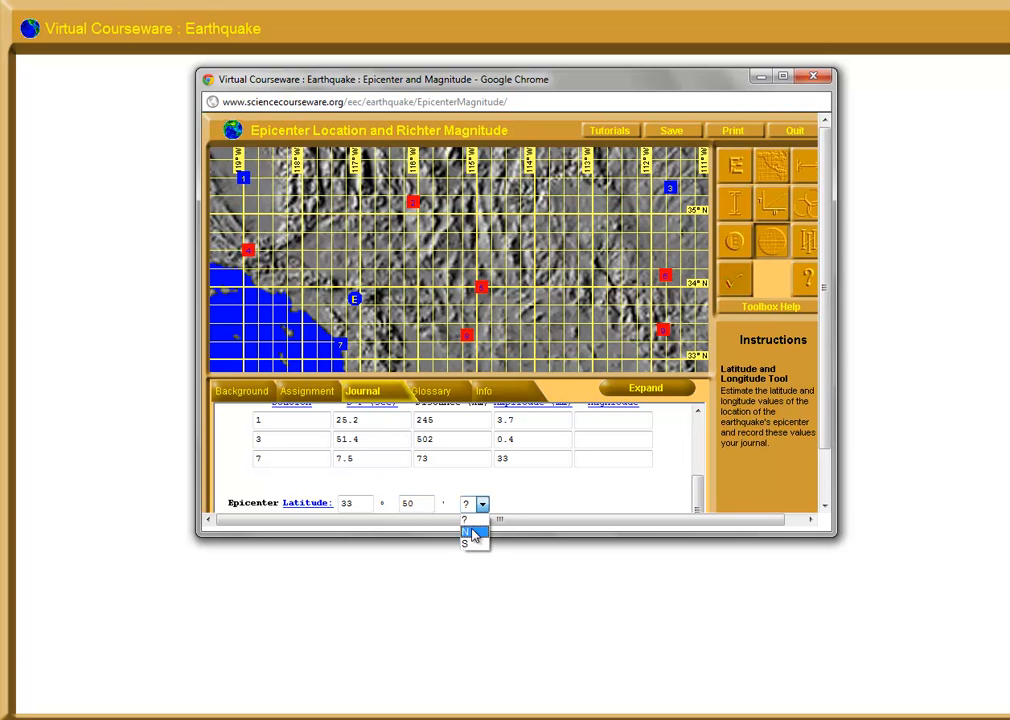
pyautogui.click(473, 530)
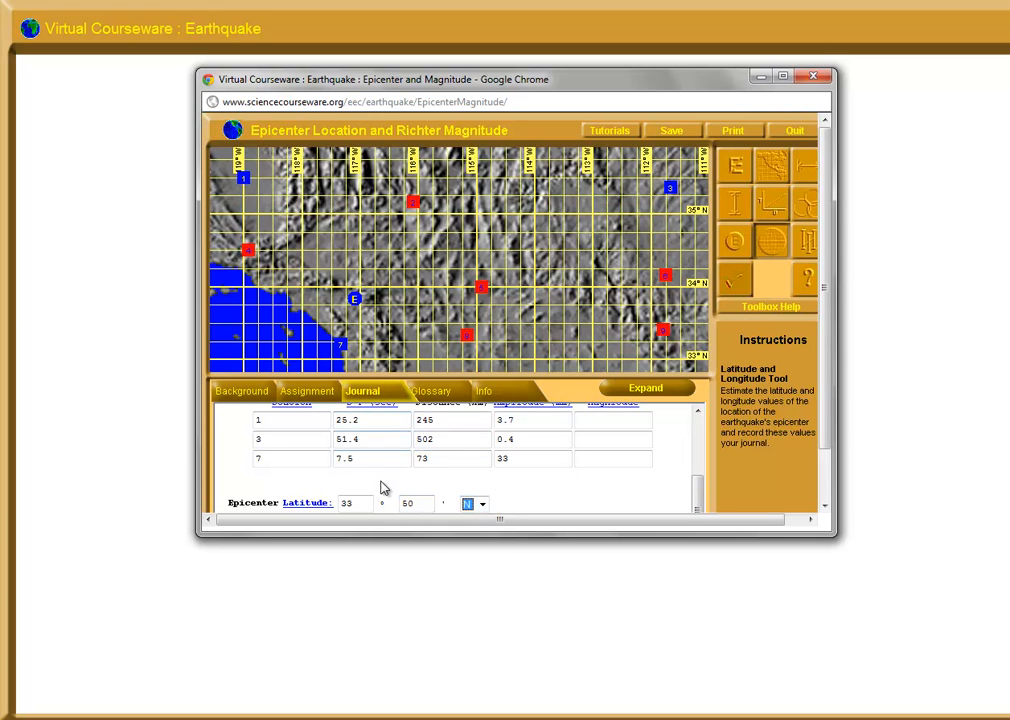
# Record the epicenter's longitude as 117° 05' W in the journal and try to verify the answers
pyautogui.scroll(-2, 828, 442)
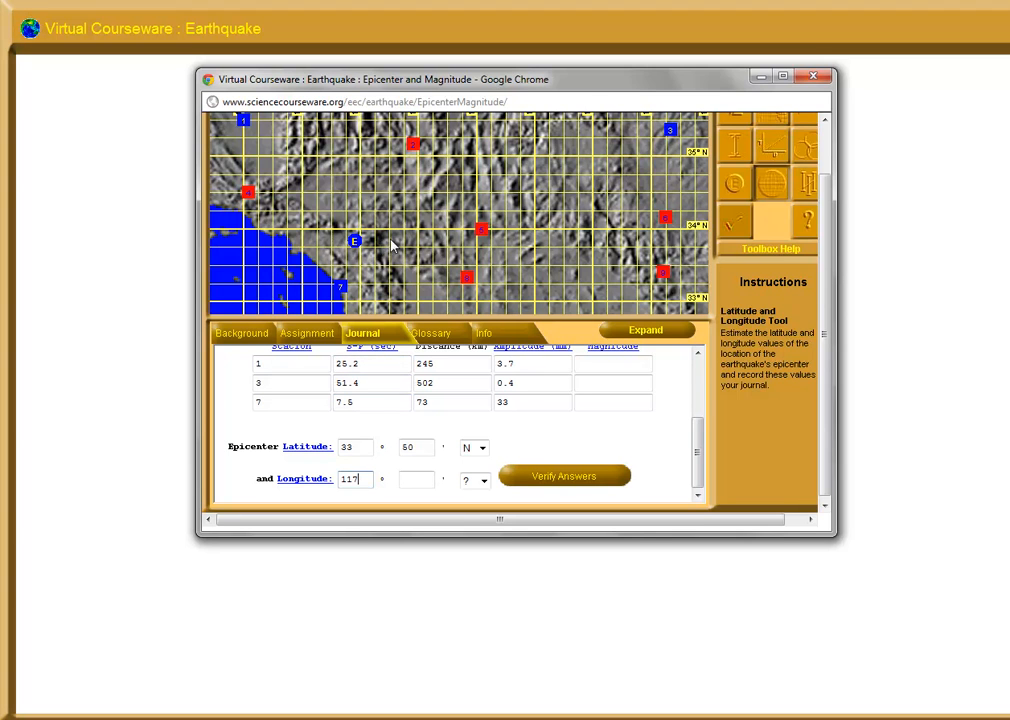
pyautogui.moveTo(827, 334); pyautogui.dragTo(827, 305)
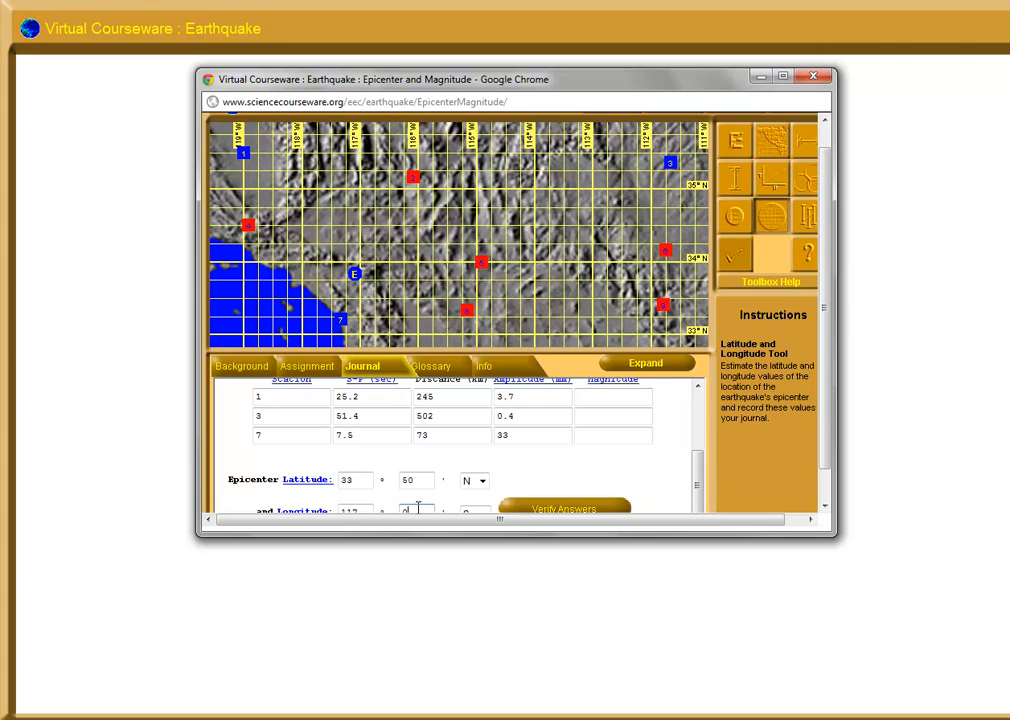
pyautogui.click(483, 512)
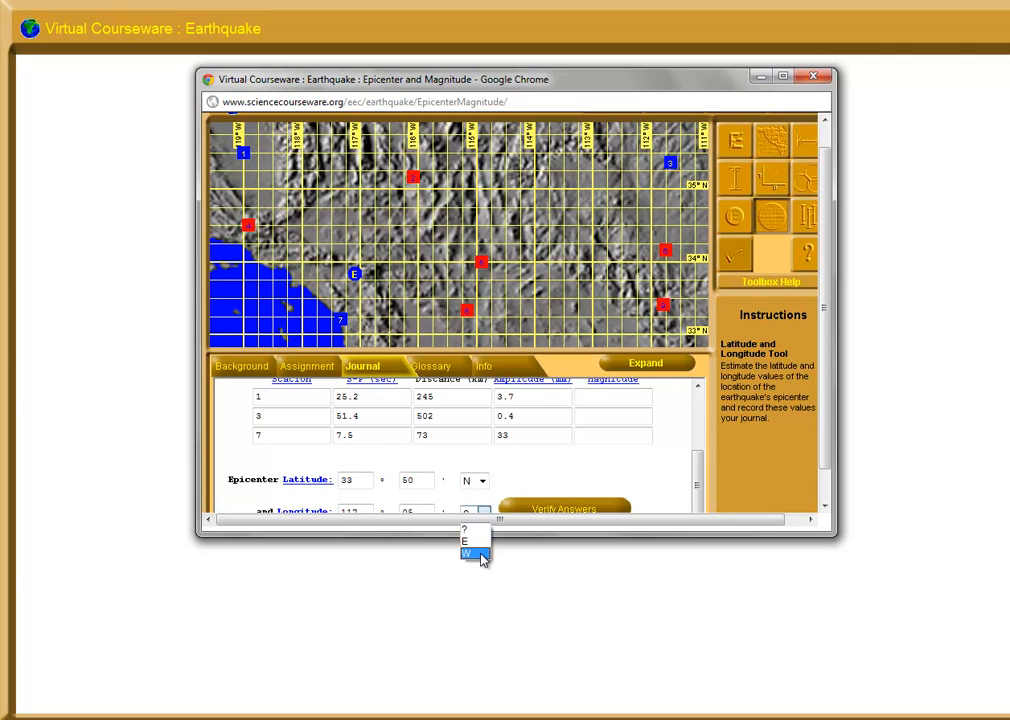
pyautogui.click(480, 555)
pyautogui.click(551, 513)
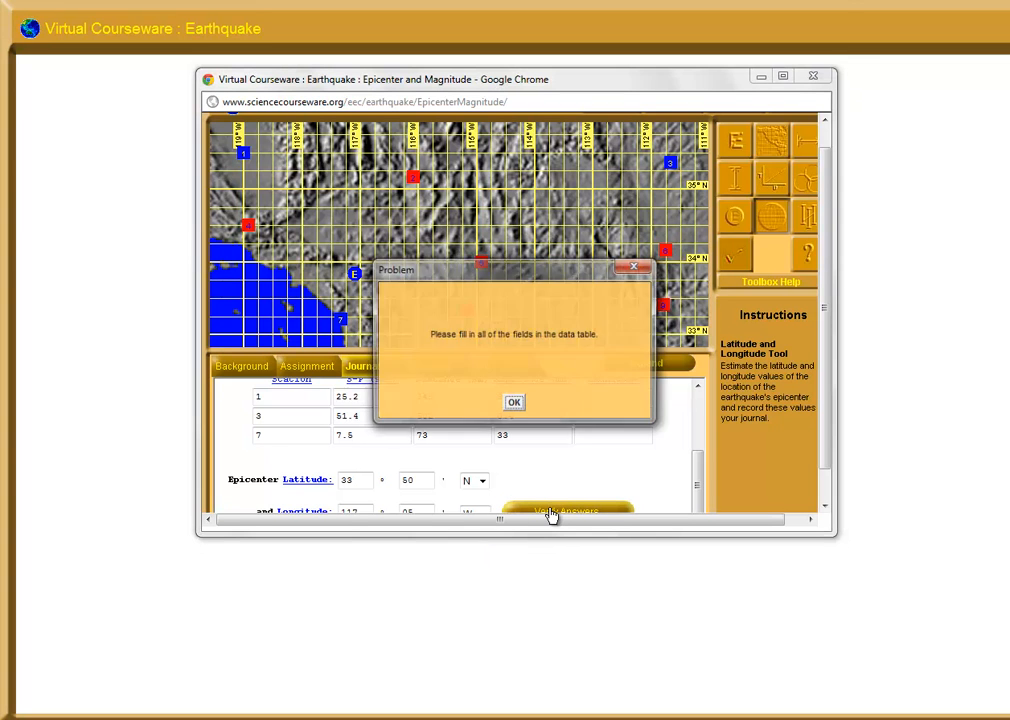
pyautogui.click(514, 402)
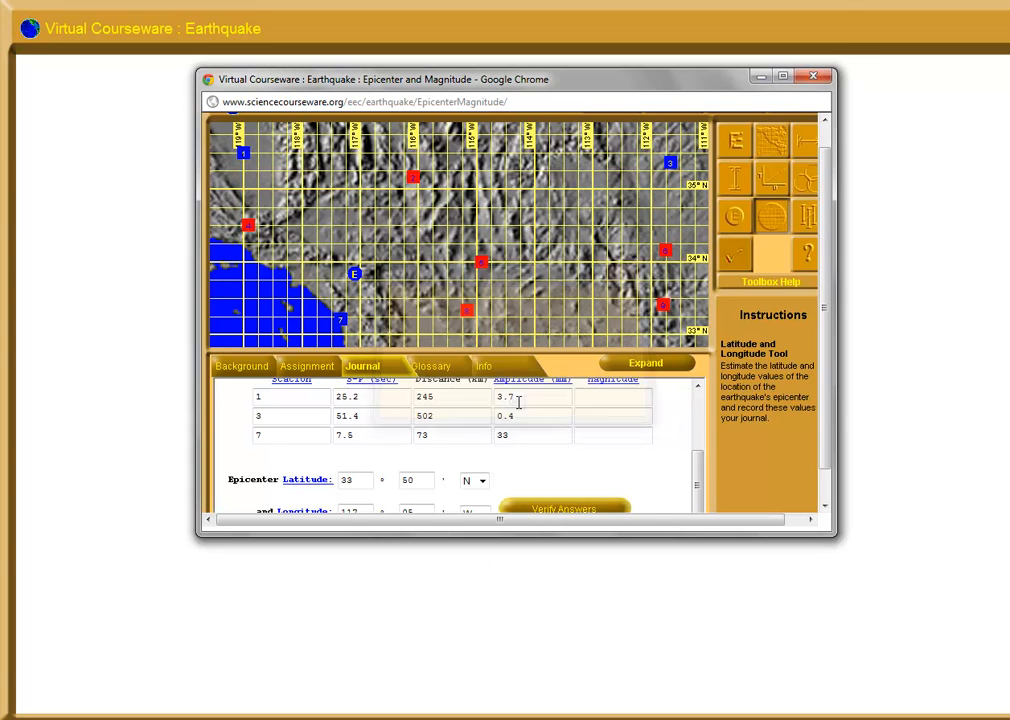
# Use the Magnitude Tool to record Richter magnitude 4.3 for station 7 (73 km, 33 mm) and station 1 (245 km, 3.7 mm)
pyautogui.click(808, 216)
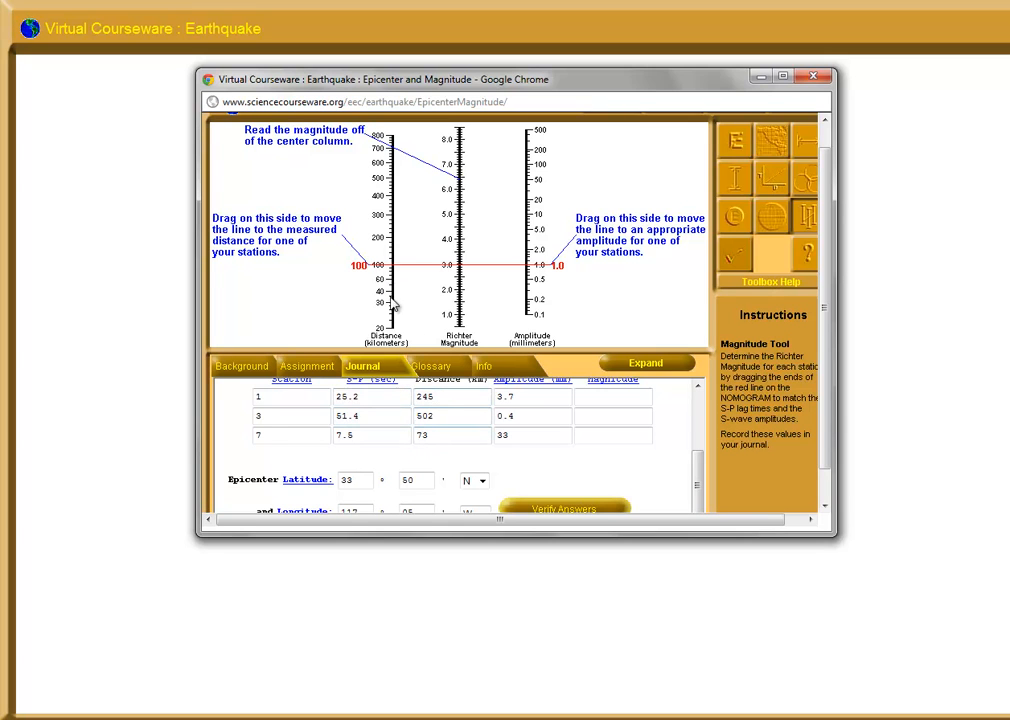
pyautogui.moveTo(386, 276); pyautogui.dragTo(383, 278)
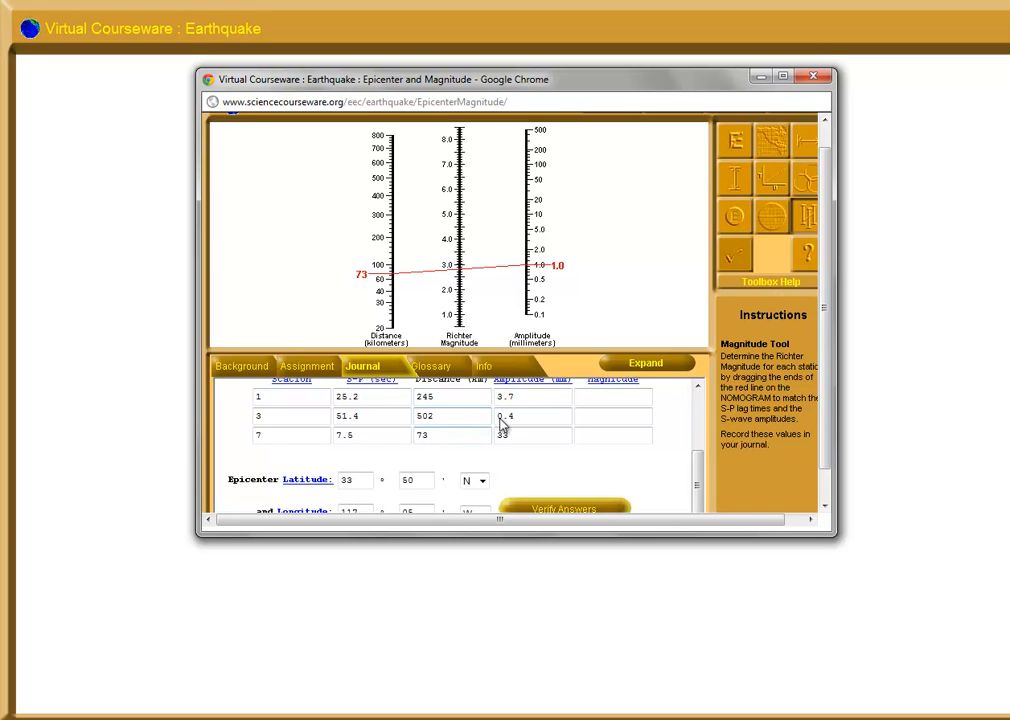
pyautogui.moveTo(547, 272); pyautogui.dragTo(558, 196)
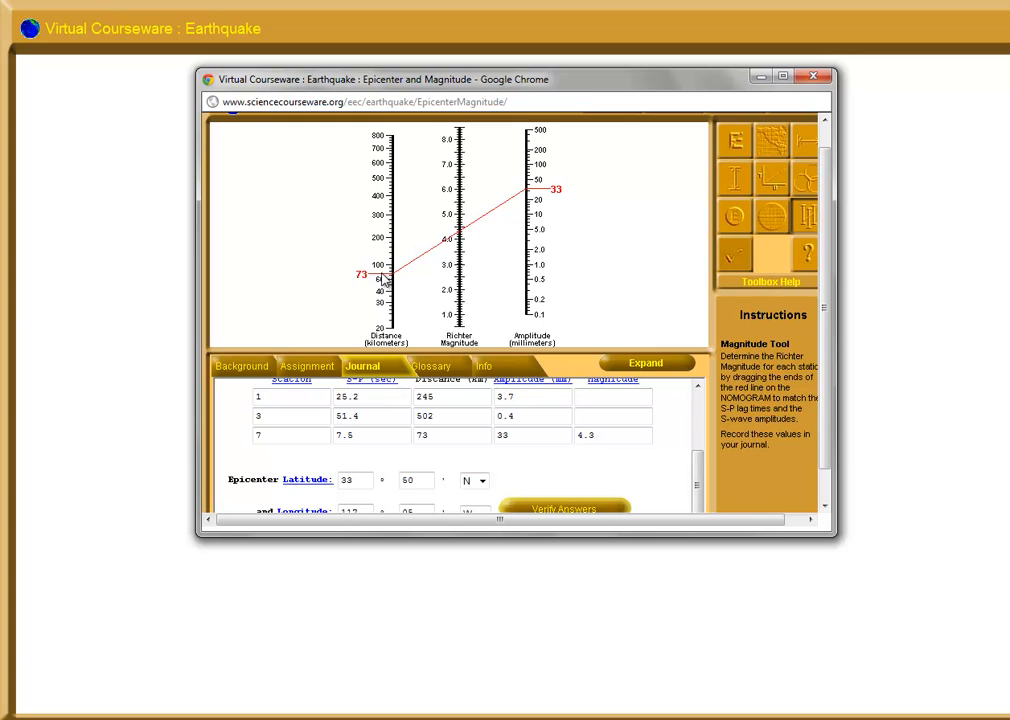
pyautogui.moveTo(383, 280); pyautogui.dragTo(382, 234)
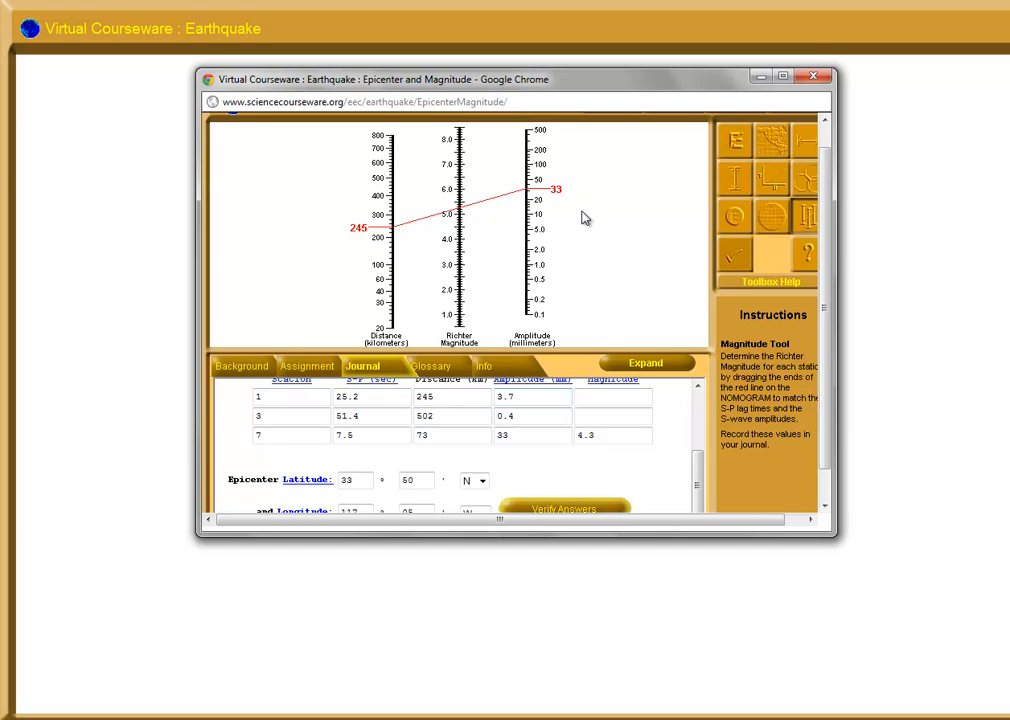
pyautogui.moveTo(550, 192); pyautogui.dragTo(545, 243)
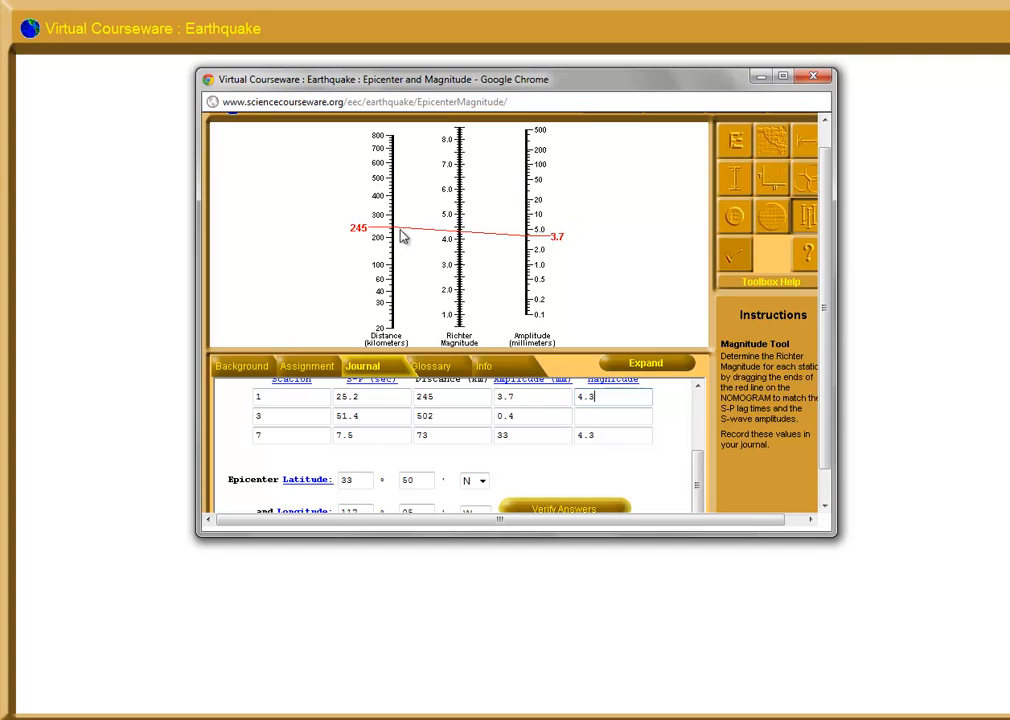
# Set the nomogram to 502 km and 0.4 mm, record magnitude 4.3 for station 3 and verify the answers
pyautogui.moveTo(383, 228); pyautogui.dragTo(382, 183)
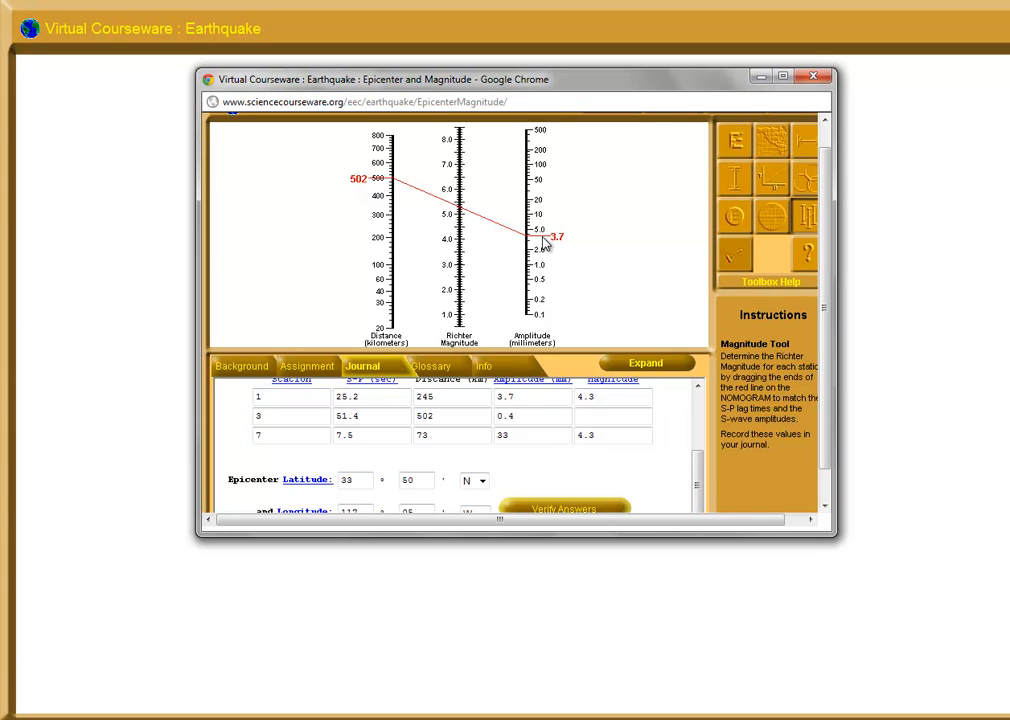
pyautogui.moveTo(545, 243); pyautogui.dragTo(541, 290)
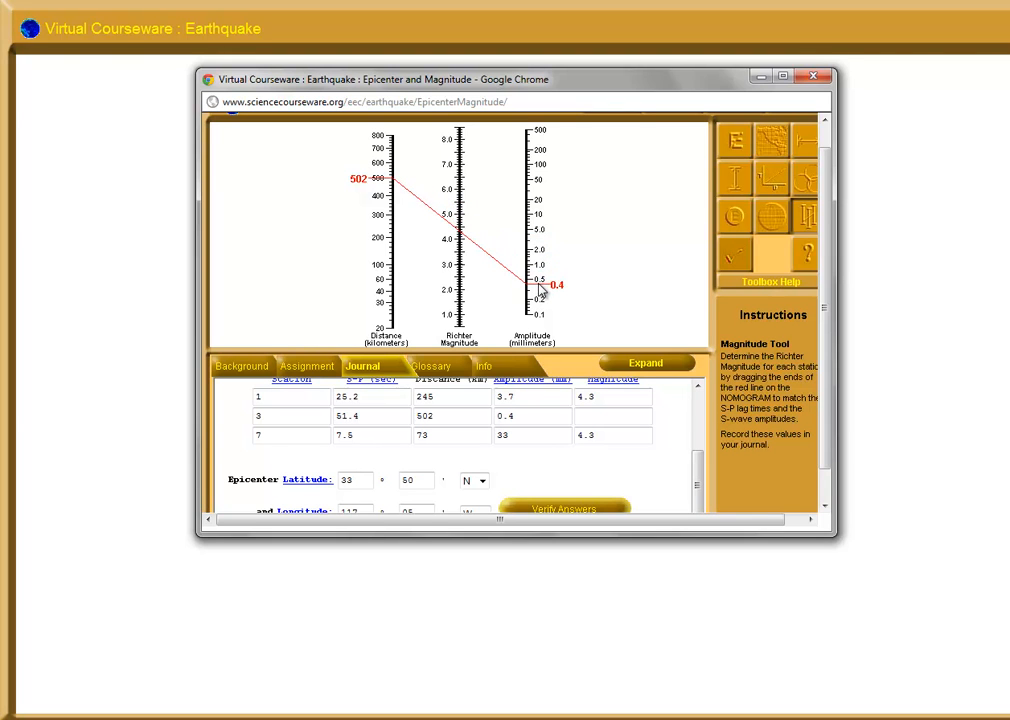
pyautogui.click(583, 414)
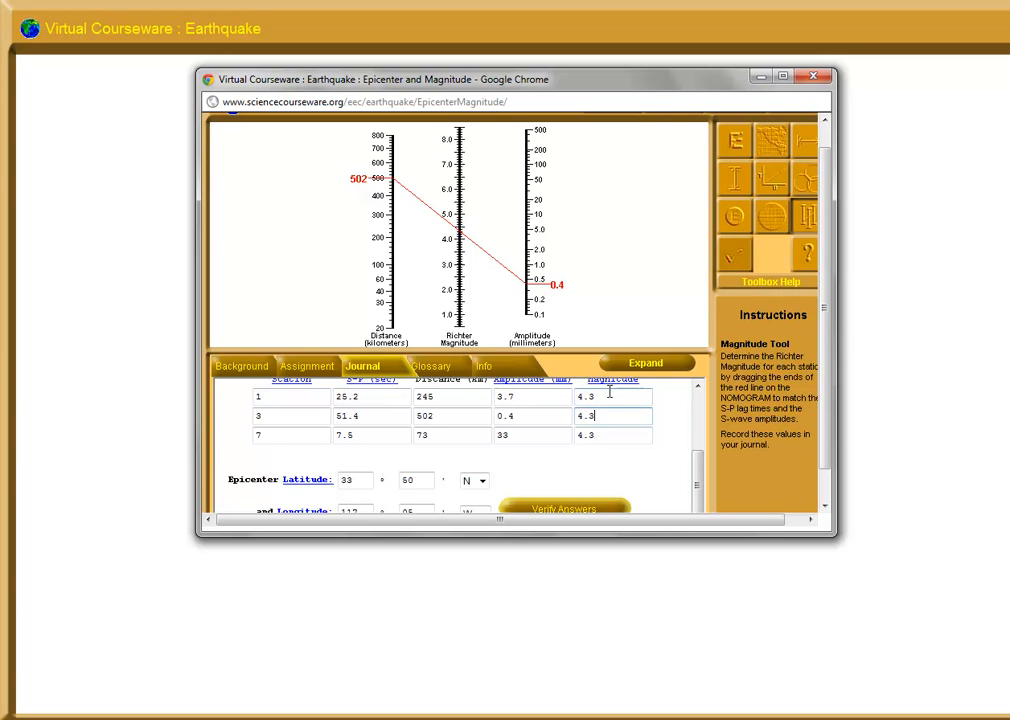
pyautogui.click(577, 510)
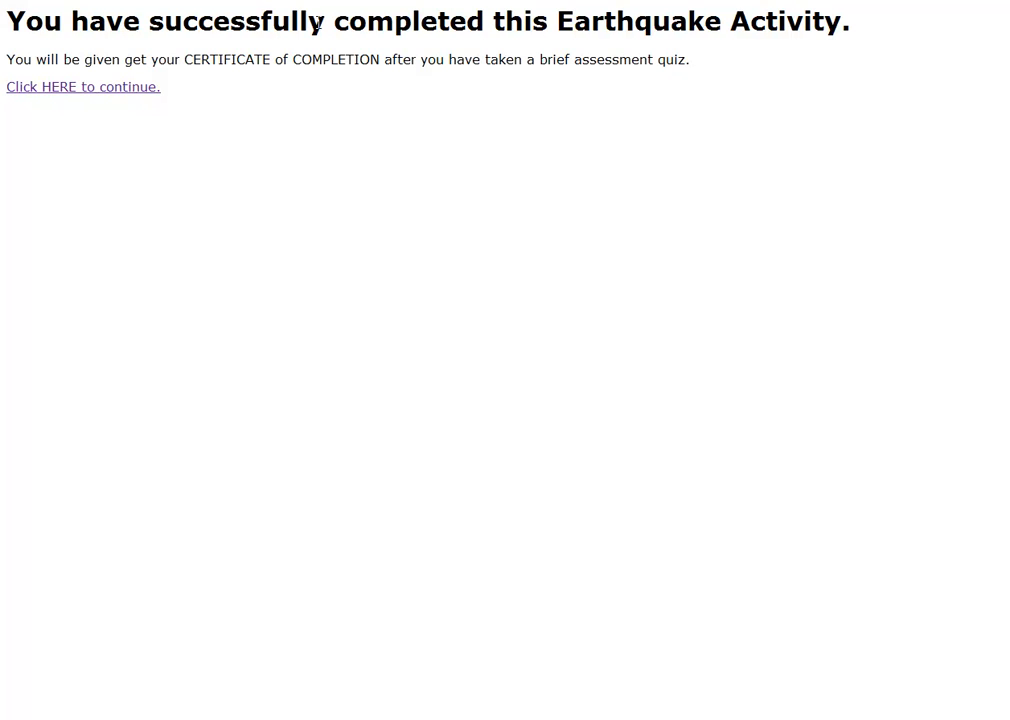
# Continue to the certificate information form and enter the participant's name and Forest Park High School as the institution
pyautogui.click(105, 88)
pyautogui.click(403, 55)
pyautogui.write('Mikey D')
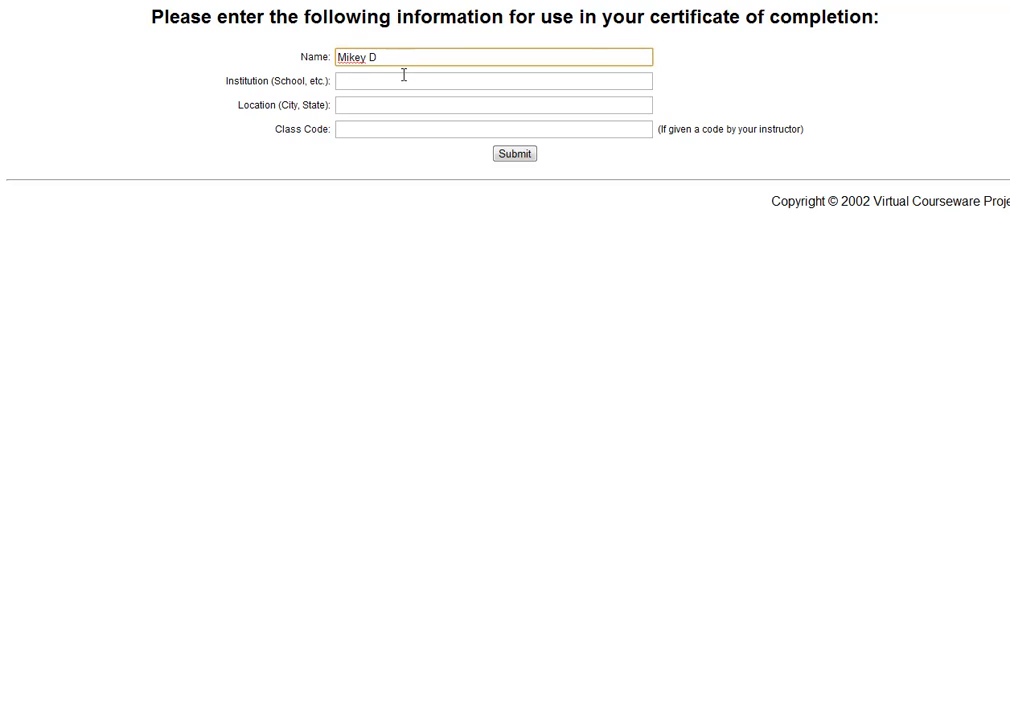
pyautogui.click(407, 81)
pyautogui.write('Forest Pa')
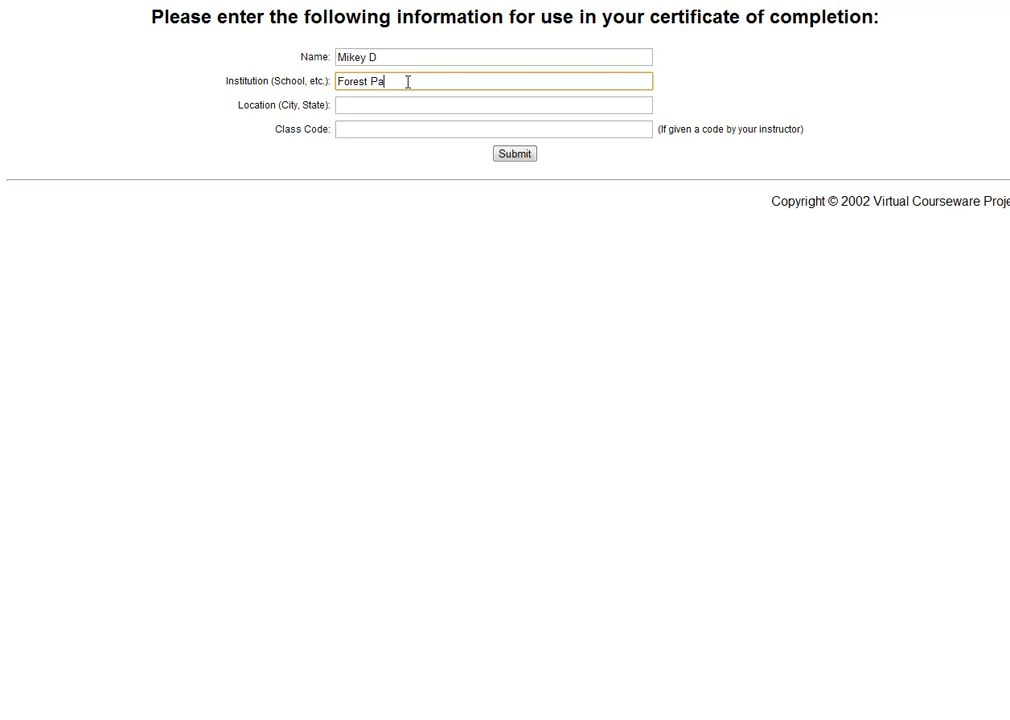
pyautogui.write('ark High School')
pyautogui.press('Tab')
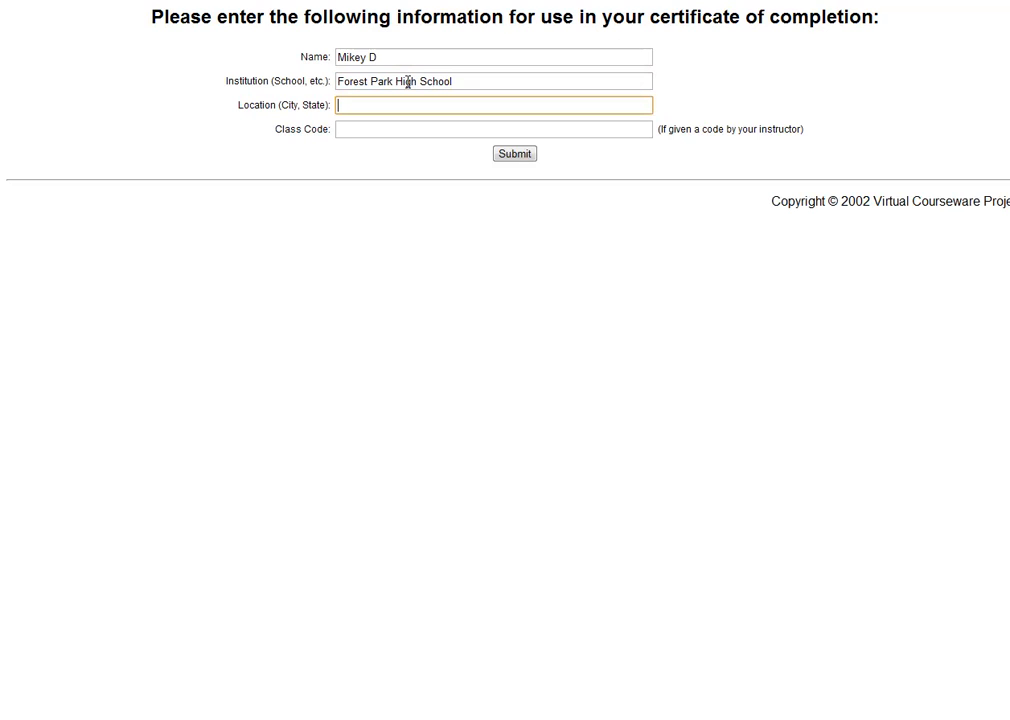
# Enter Woodbridge, Virginia as the location, submit the form and agree to take the exam without a class code
pyautogui.write('Woodbridge, Virginia')
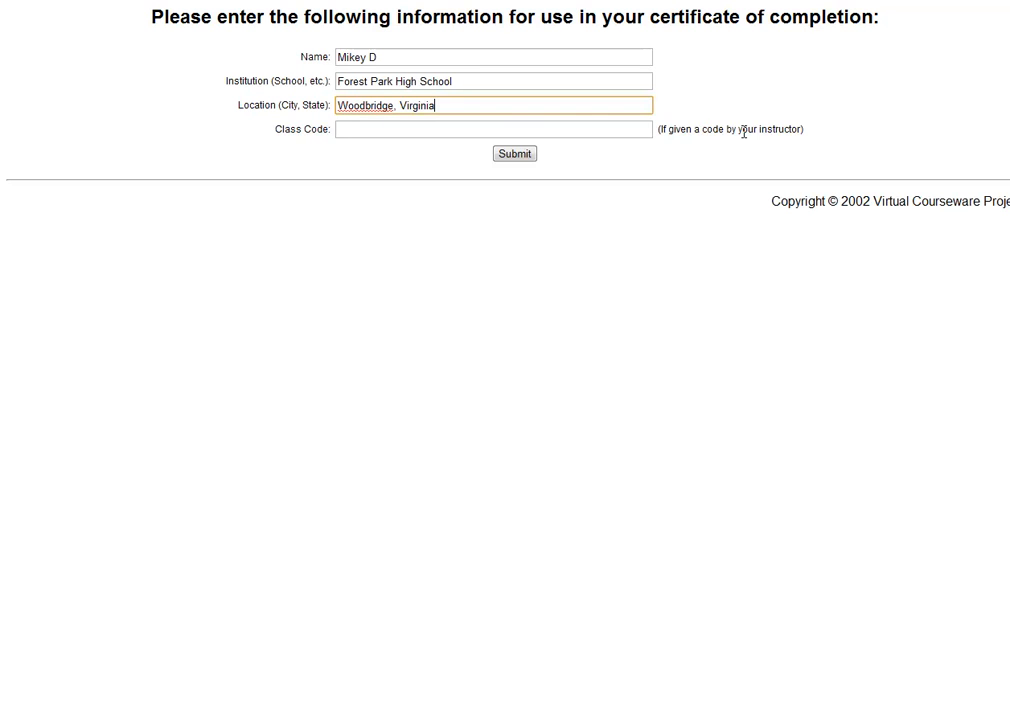
pyautogui.click(516, 155)
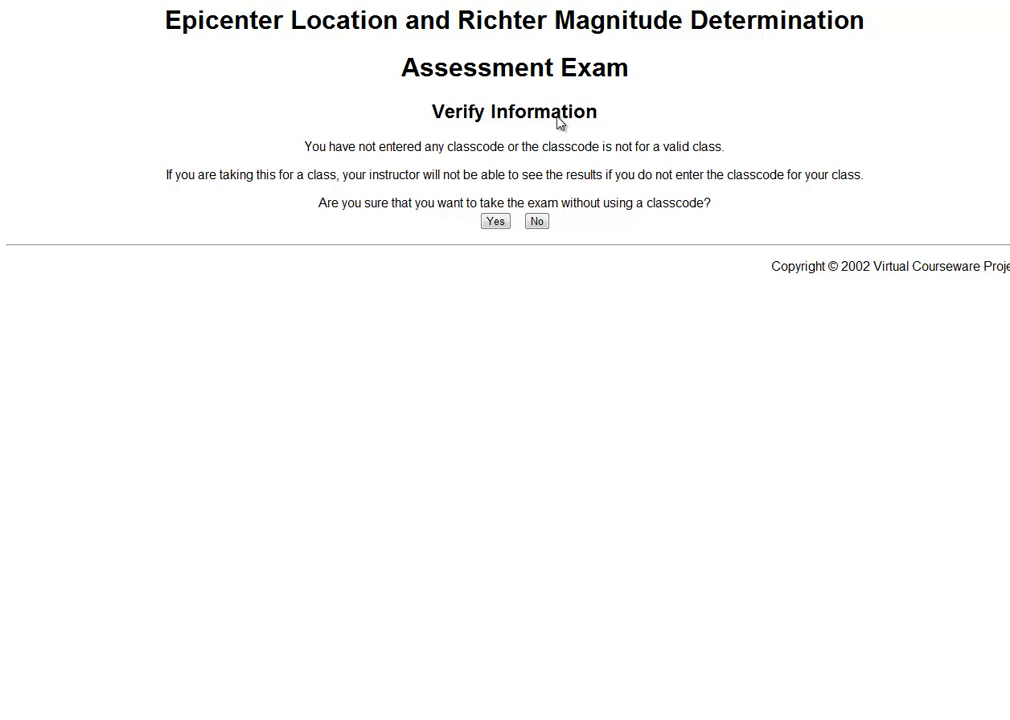
pyautogui.click(502, 226)
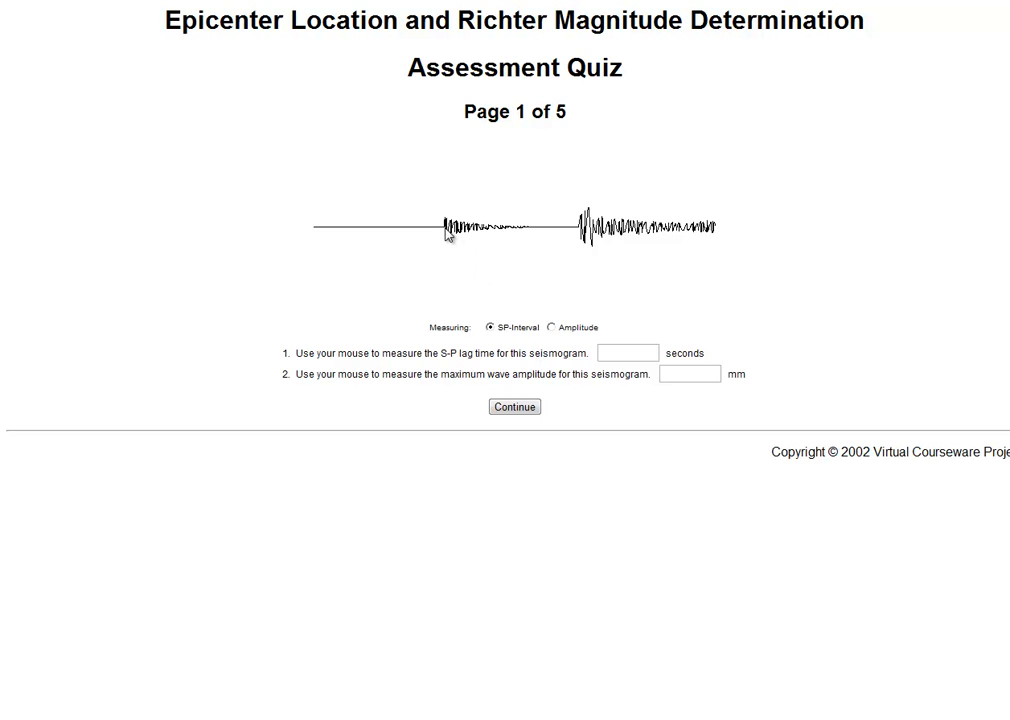
# Measure the S-P lag time on the quiz seismogram and enter 28.7 seconds for question 1
pyautogui.moveTo(447, 230); pyautogui.dragTo(581, 238)
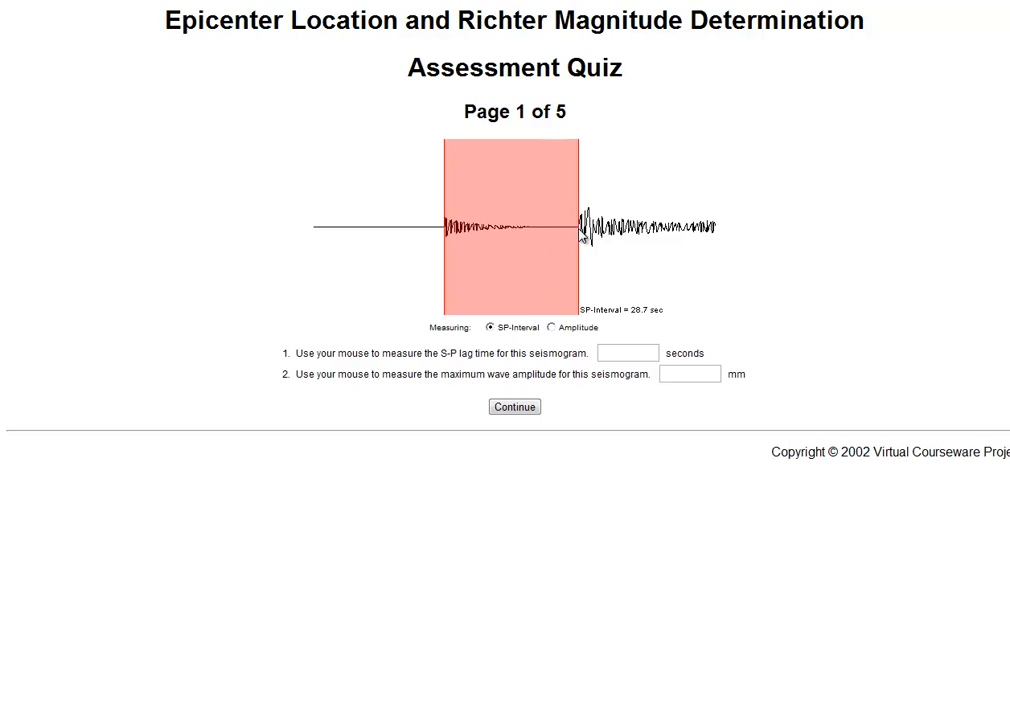
pyautogui.click(646, 352)
pyautogui.click(628, 230)
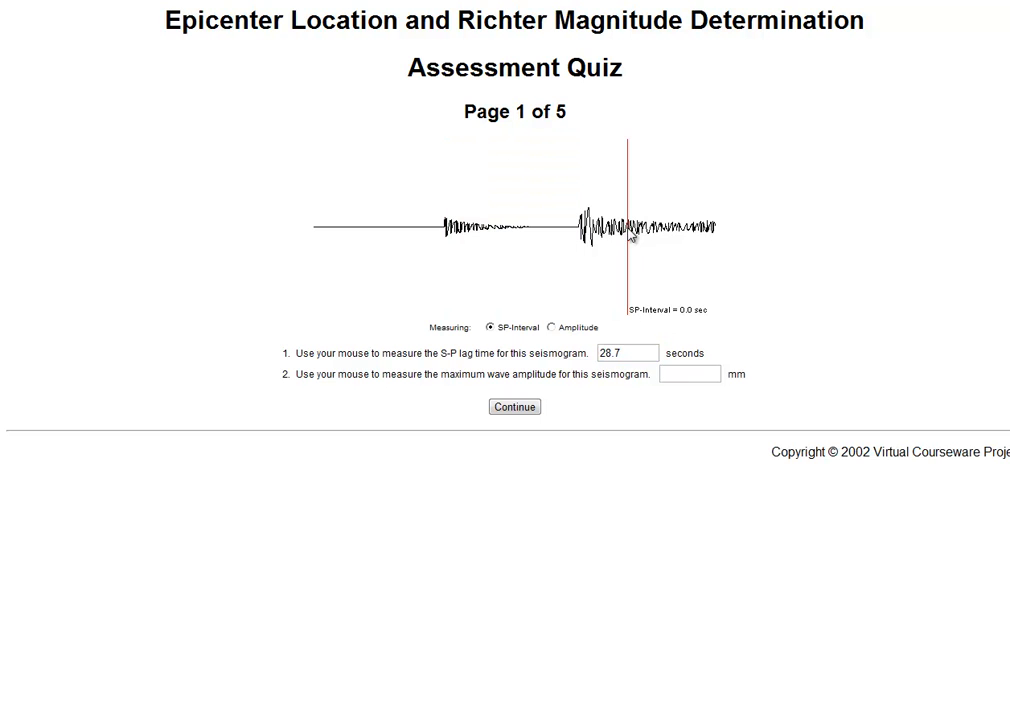
pyautogui.click(690, 370)
pyautogui.moveTo(573, 230); pyautogui.dragTo(577, 232)
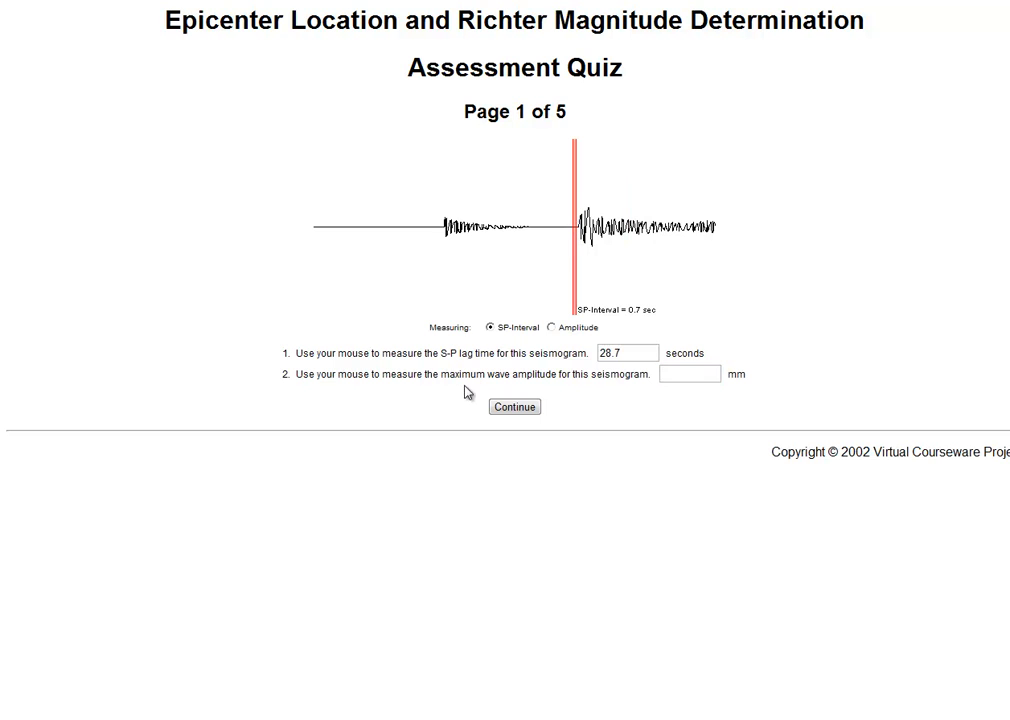
# Switch to amplitude measuring, measure the largest wave, enter 5.5 mm for question 2 and continue to the next quiz page
pyautogui.click(553, 328)
pyautogui.moveTo(573, 227); pyautogui.dragTo(575, 254)
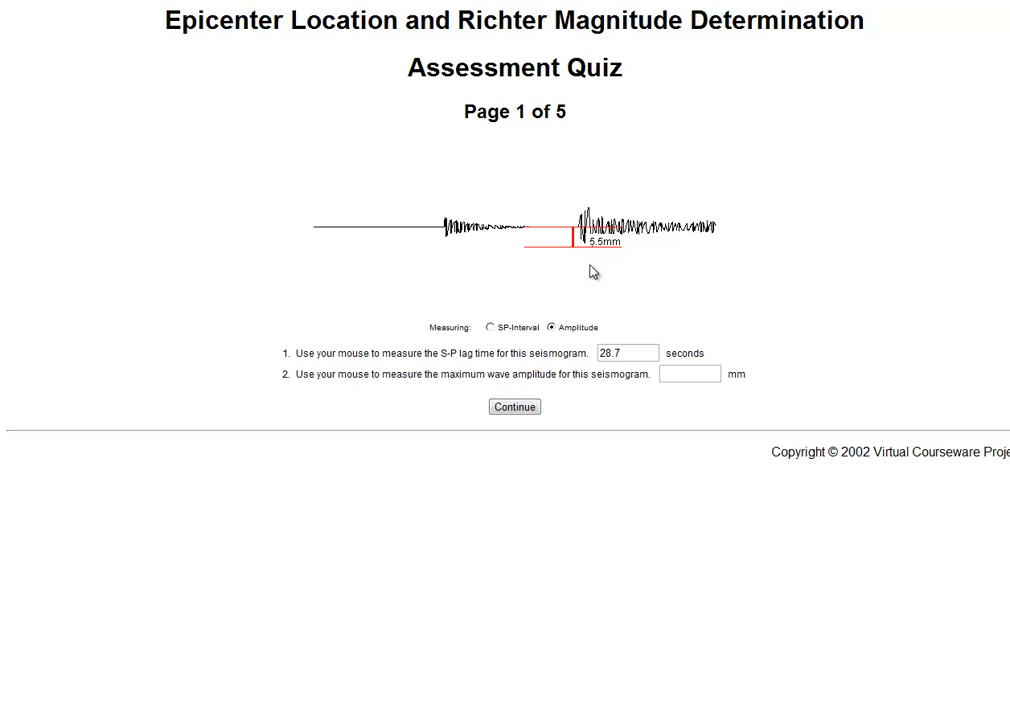
pyautogui.click(700, 373)
pyautogui.write('5.5')
pyautogui.click(507, 407)
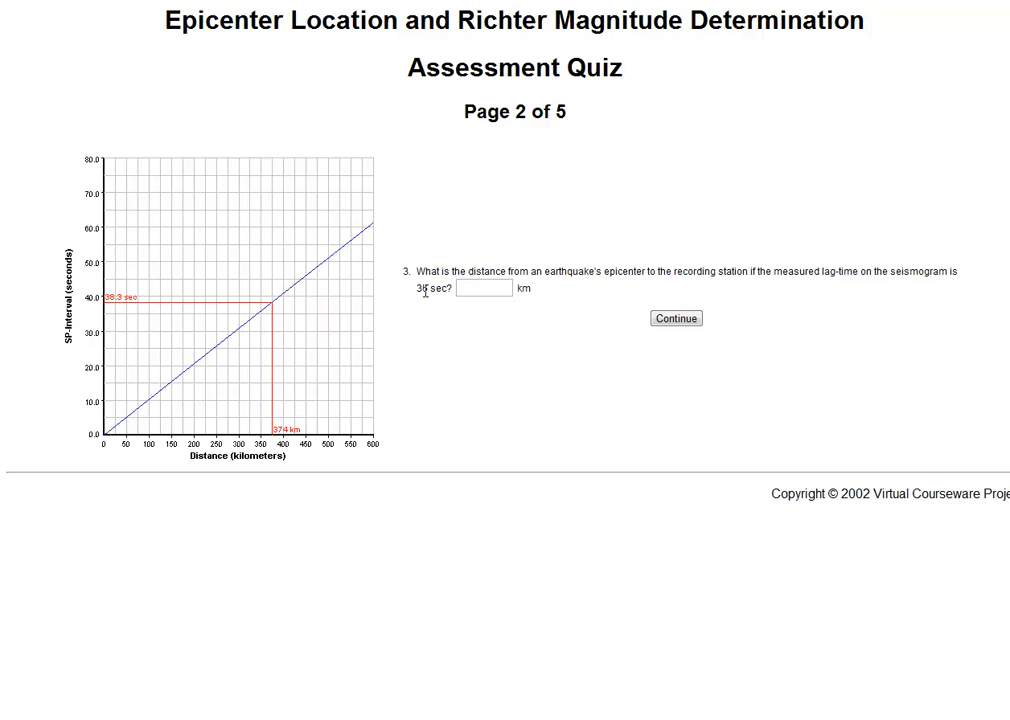
# Set the S-P graph to 36 seconds, answer question 3 with 351 km and continue to the next page
pyautogui.click(183, 308)
pyautogui.click(182, 311)
pyautogui.click(483, 289)
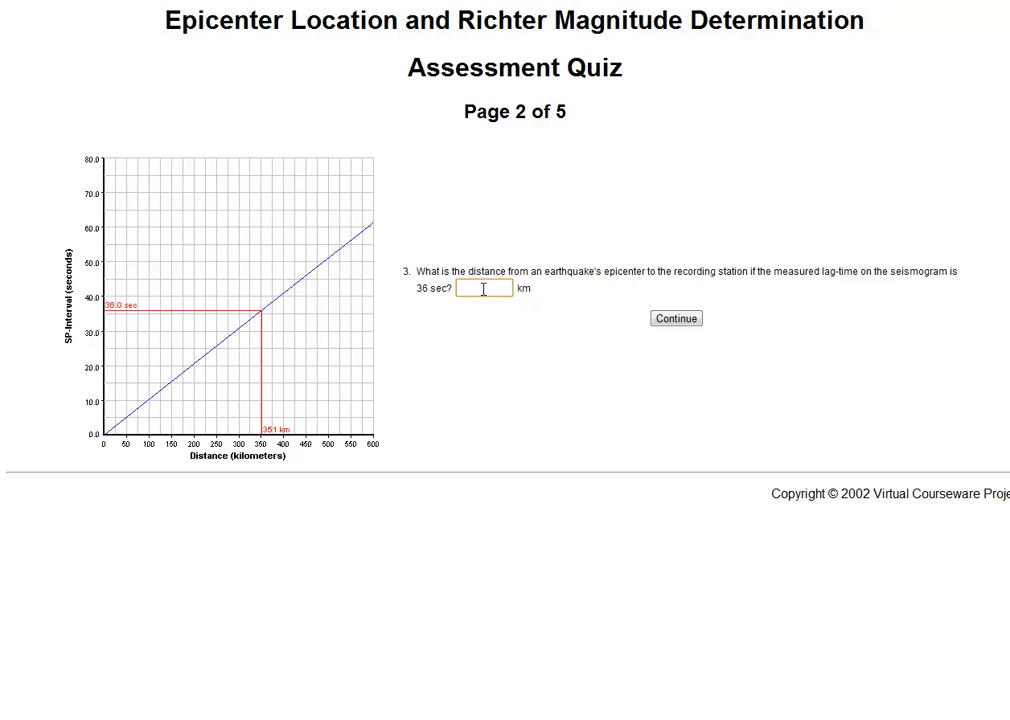
pyautogui.write('351')
pyautogui.click(675, 319)
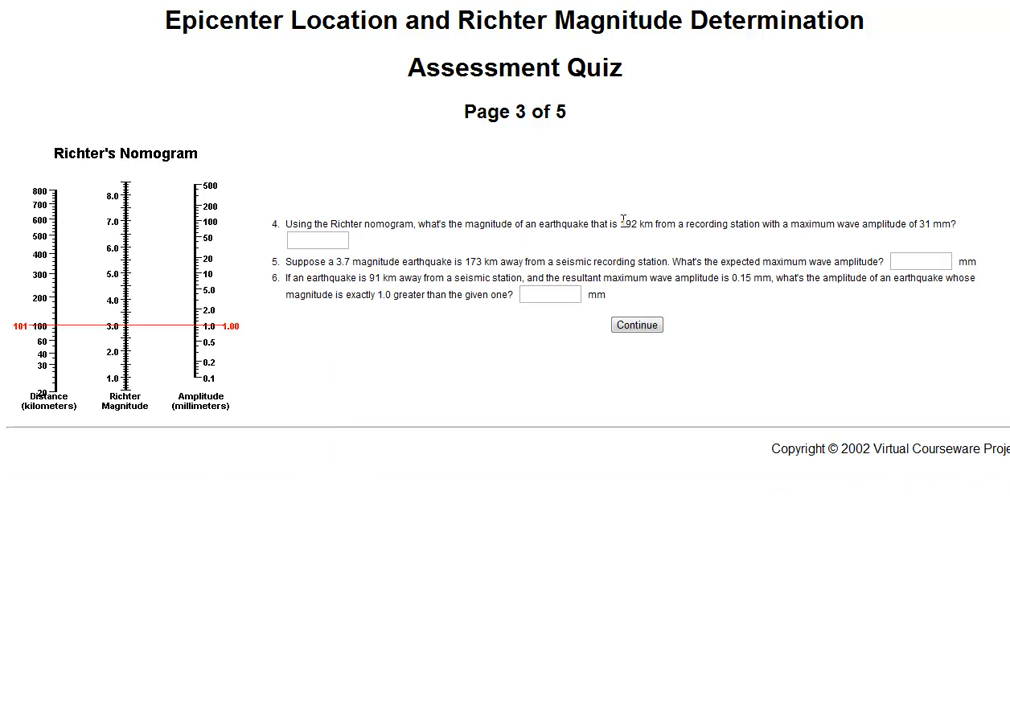
# Set Richter's nomogram to 192 km and 31 mm and answer question 4 with magnitude 5.0
pyautogui.moveTo(50, 329); pyautogui.dragTo(54, 299)
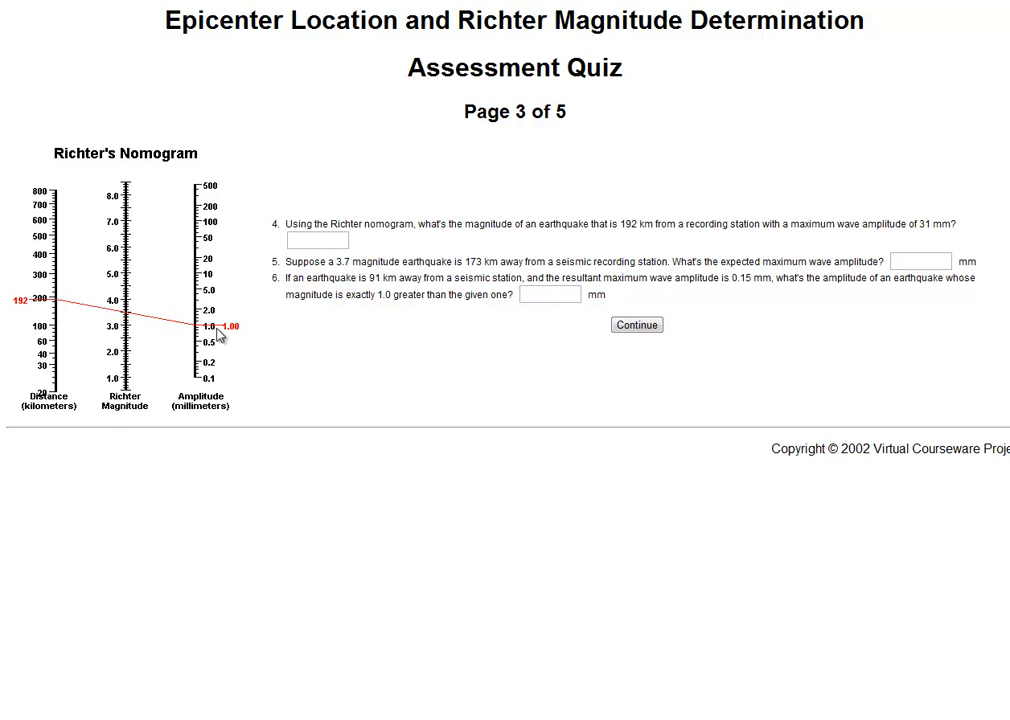
pyautogui.moveTo(221, 326); pyautogui.dragTo(214, 251)
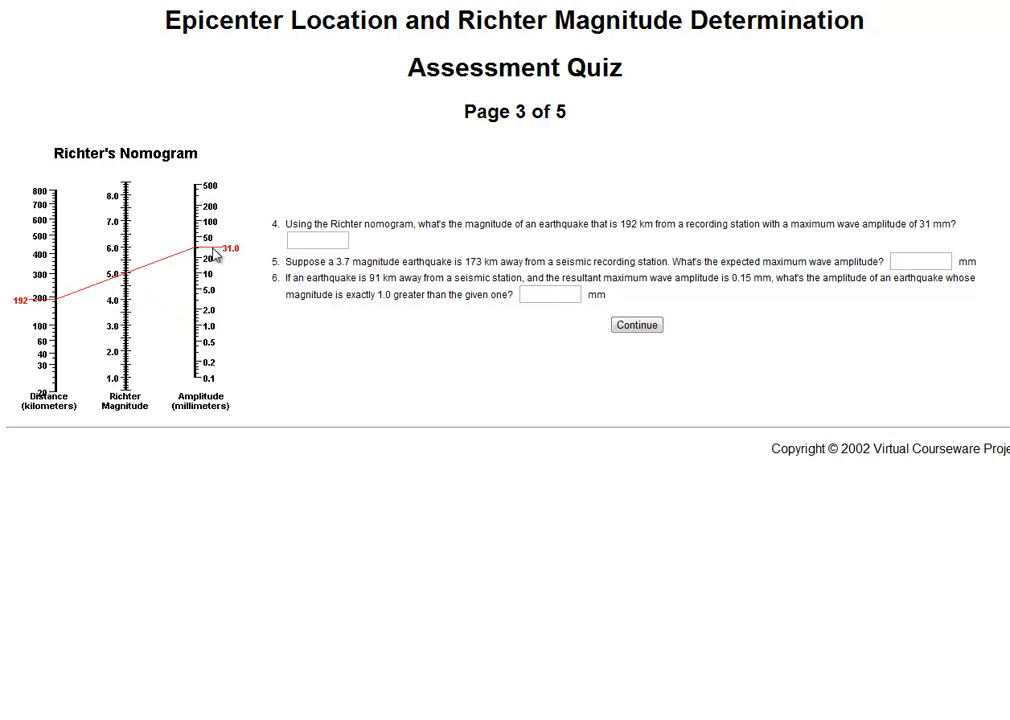
pyautogui.click(302, 239)
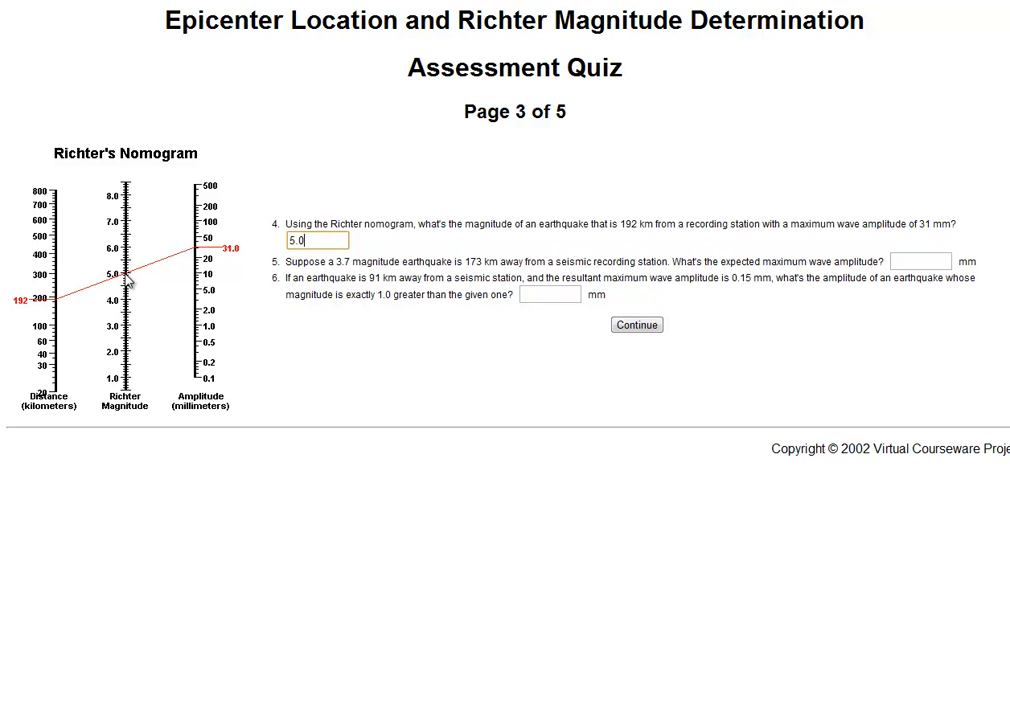
# Set the nomogram to 173 km and magnitude 3.7, and answer question 5 with 1.96 mm
pyautogui.moveTo(48, 299); pyautogui.dragTo(48, 313)
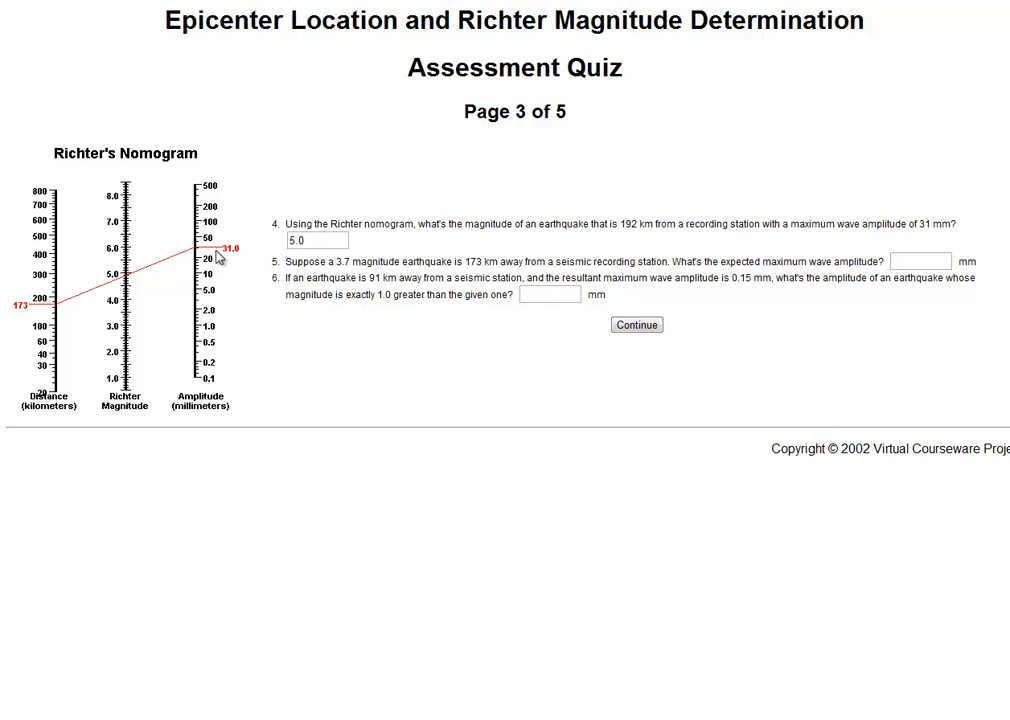
pyautogui.moveTo(219, 255); pyautogui.dragTo(221, 317)
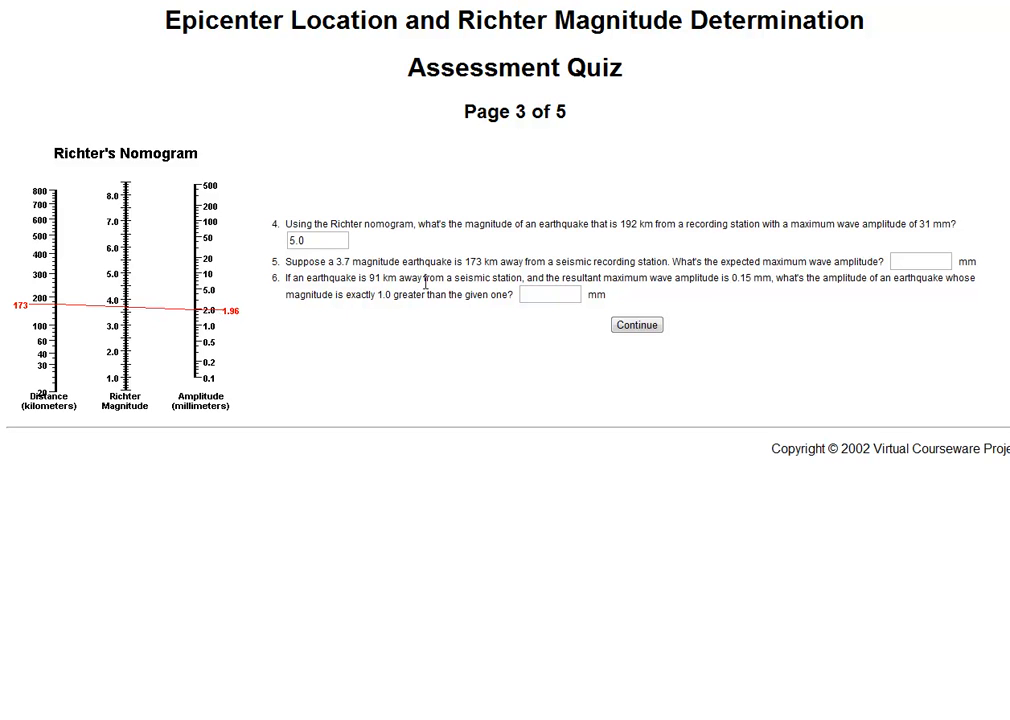
pyautogui.click(921, 261)
# Set the nomogram to 91 km and 0.15 mm, raise the amplitude to 1.38 mm for one magnitude more, answer question 6 and continue
pyautogui.click(532, 298)
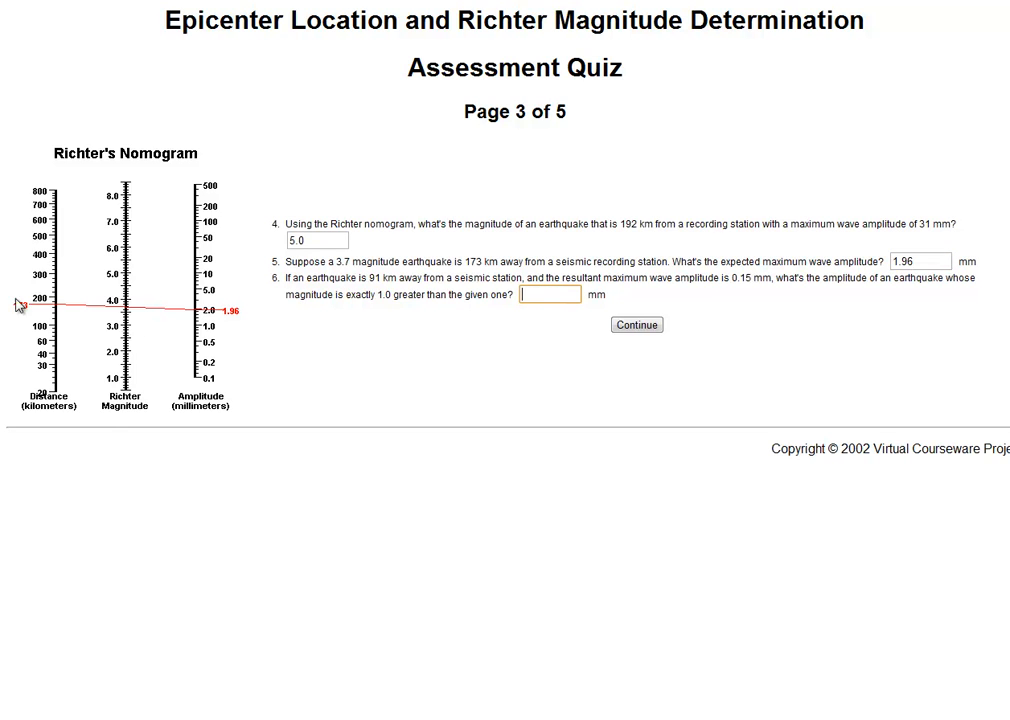
pyautogui.click(45, 310)
pyautogui.moveTo(44, 325); pyautogui.dragTo(45, 330)
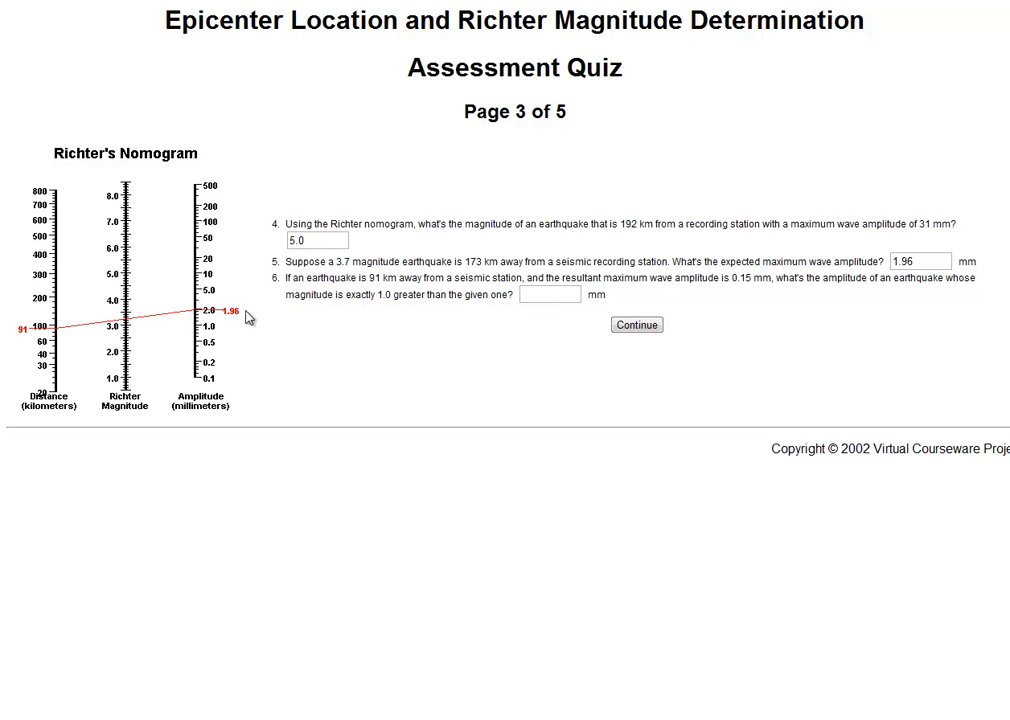
pyautogui.moveTo(228, 312); pyautogui.dragTo(219, 372)
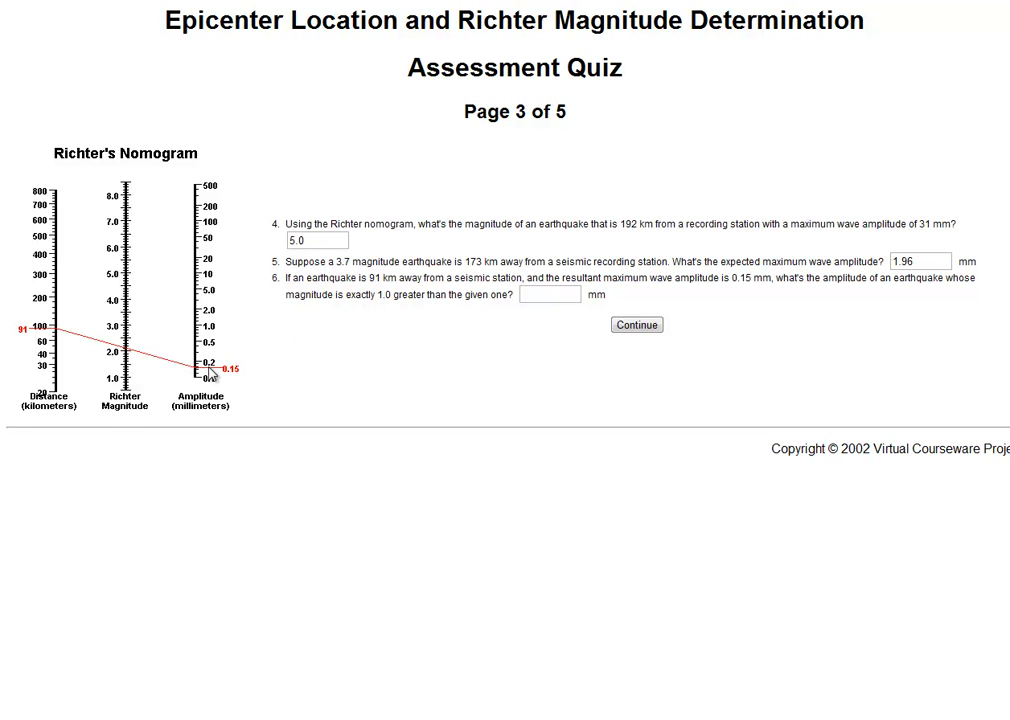
pyautogui.moveTo(210, 372); pyautogui.dragTo(212, 325)
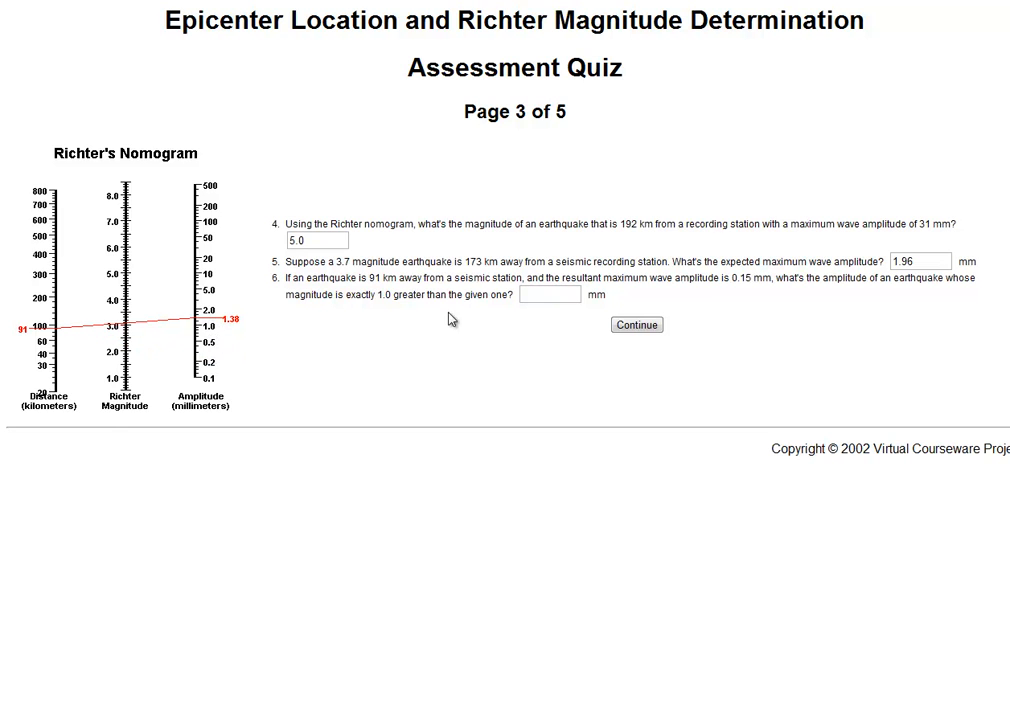
pyautogui.click(561, 292)
pyautogui.click(637, 325)
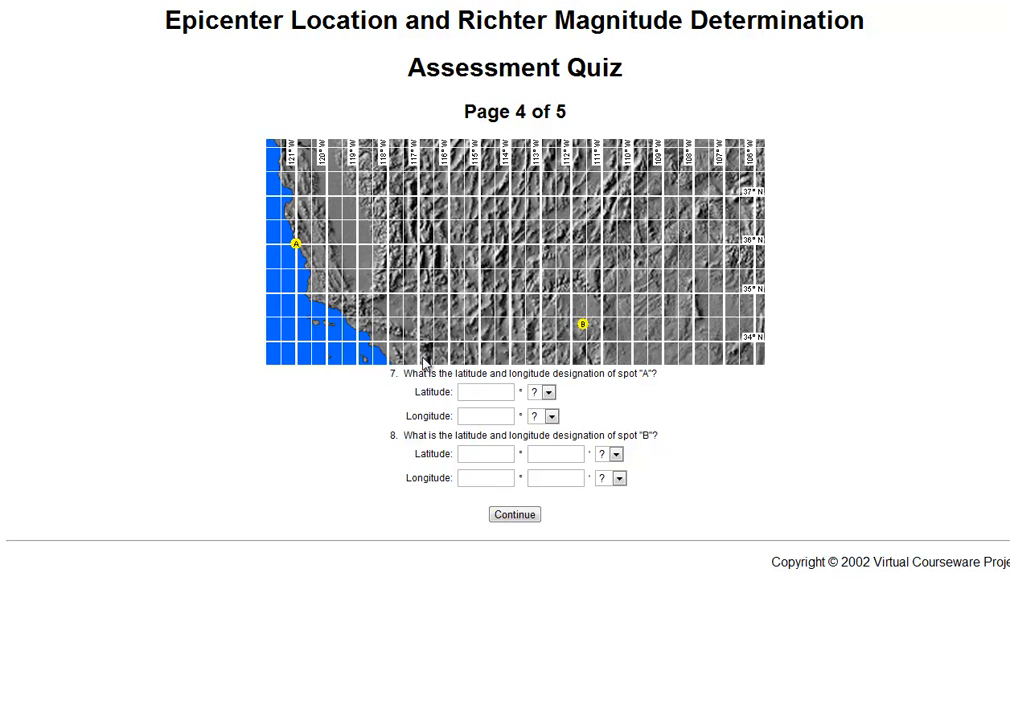
# Answer question 7 with latitude 36° N and longitude 121° W for spot A
pyautogui.click(474, 394)
pyautogui.click(542, 392)
pyautogui.click(538, 417)
pyautogui.click(492, 419)
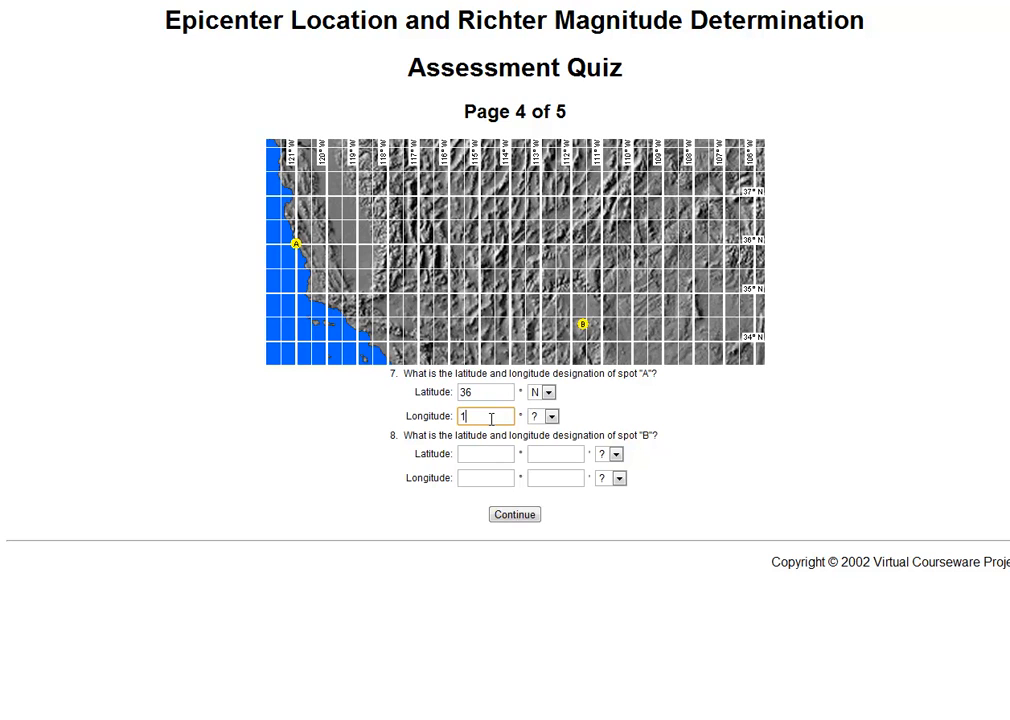
pyautogui.click(550, 416)
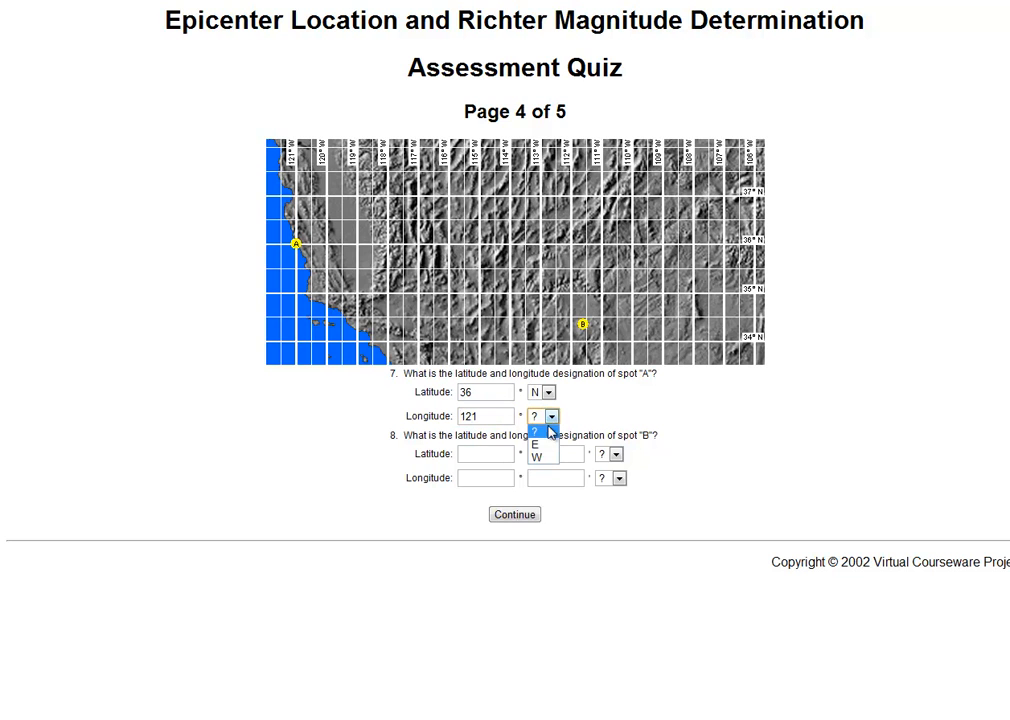
pyautogui.click(547, 460)
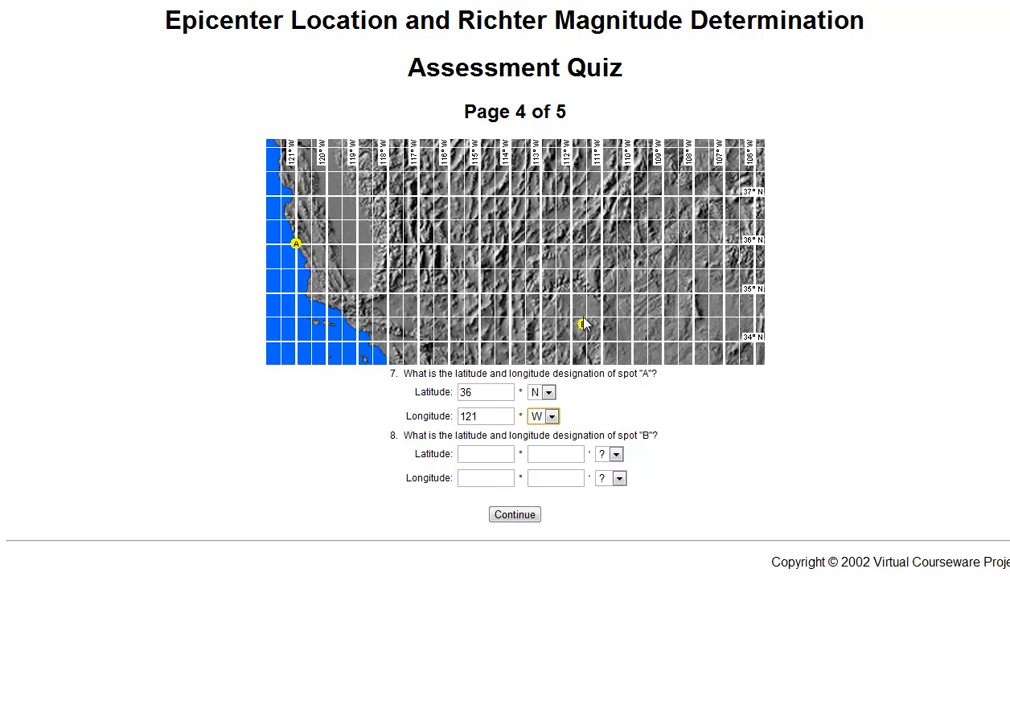
# Enter 34° 20' N as the latitude of spot B in question 8
pyautogui.click(495, 456)
pyautogui.write('34')
pyautogui.click(566, 456)
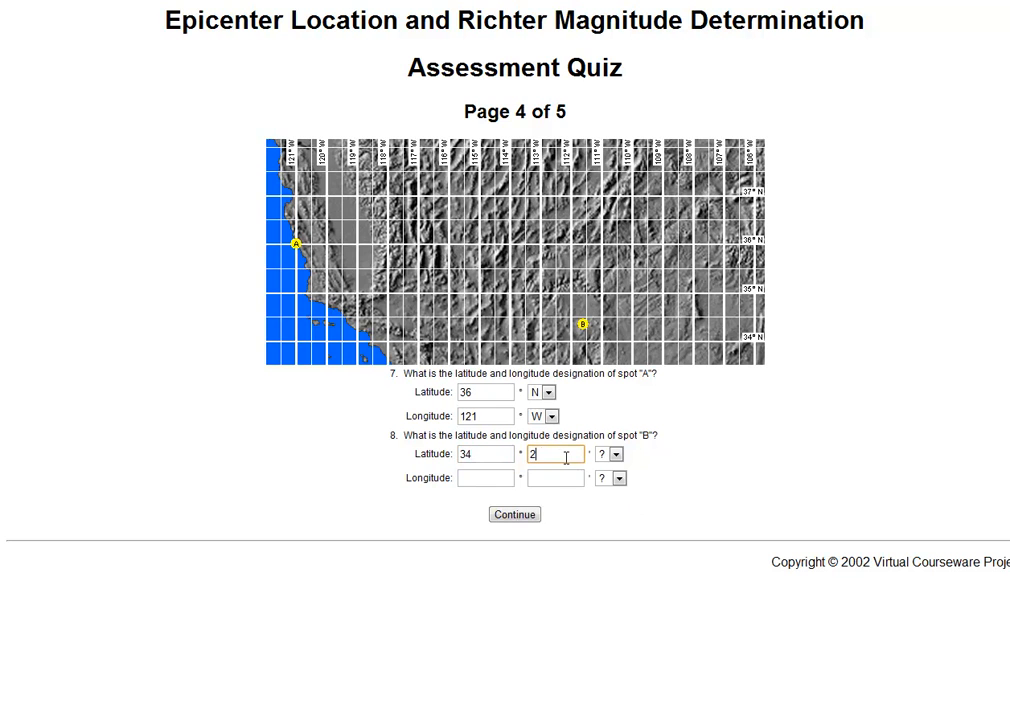
pyautogui.write('20')
pyautogui.click(616, 455)
pyautogui.click(612, 481)
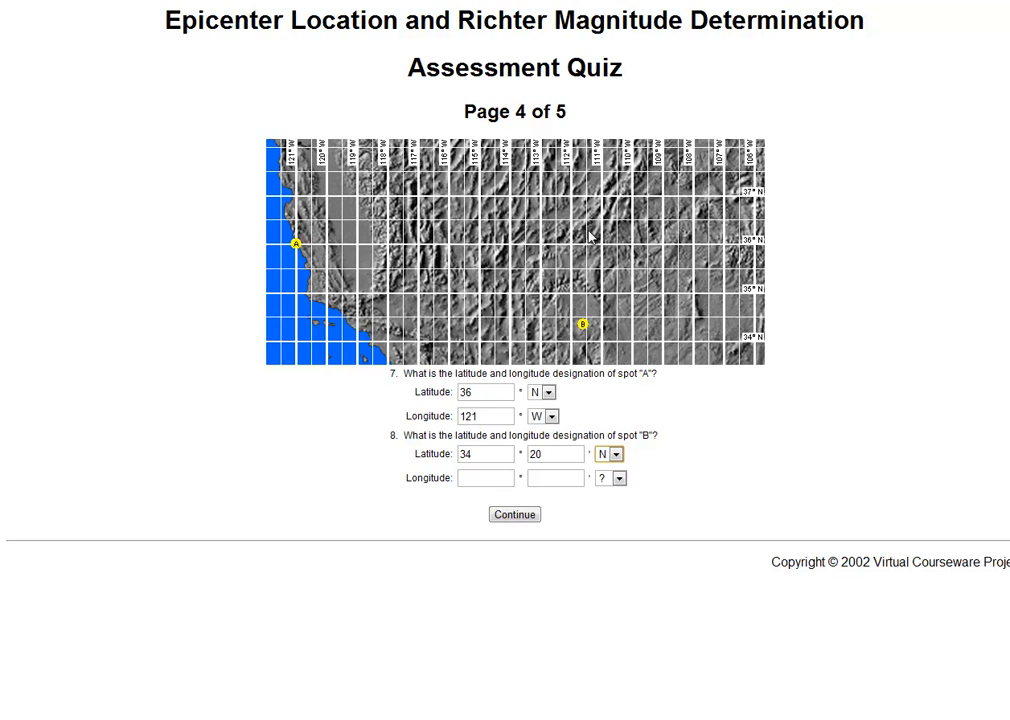
# Enter 111° 40' W as the longitude of spot B in question 8 and continue to page 5 of the quiz
pyautogui.click(492, 476)
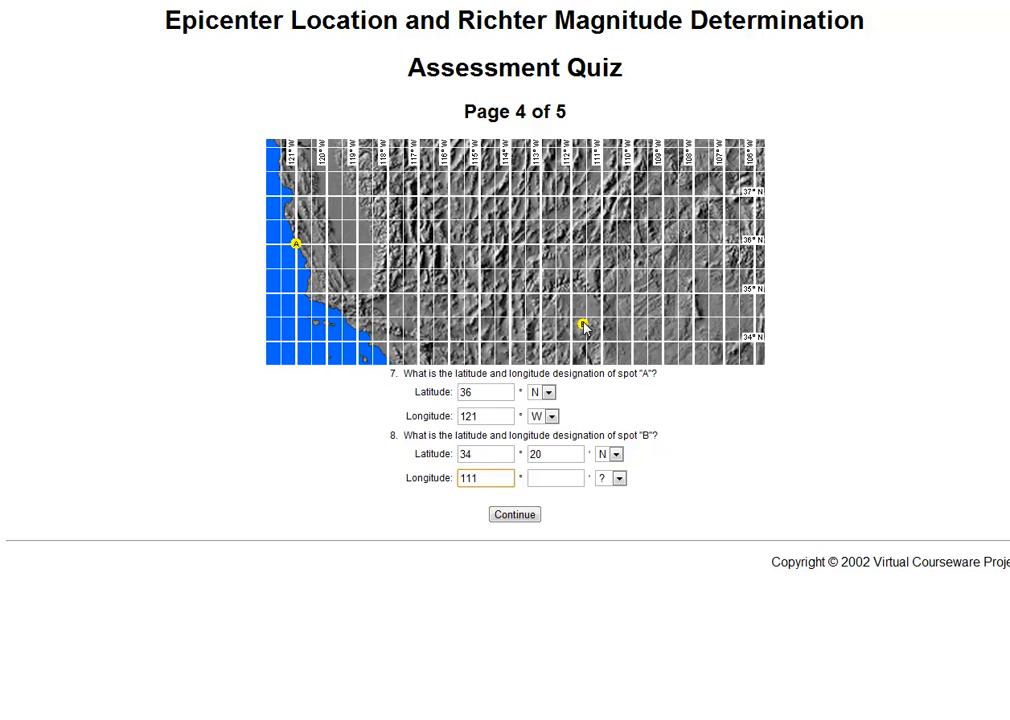
pyautogui.click(553, 477)
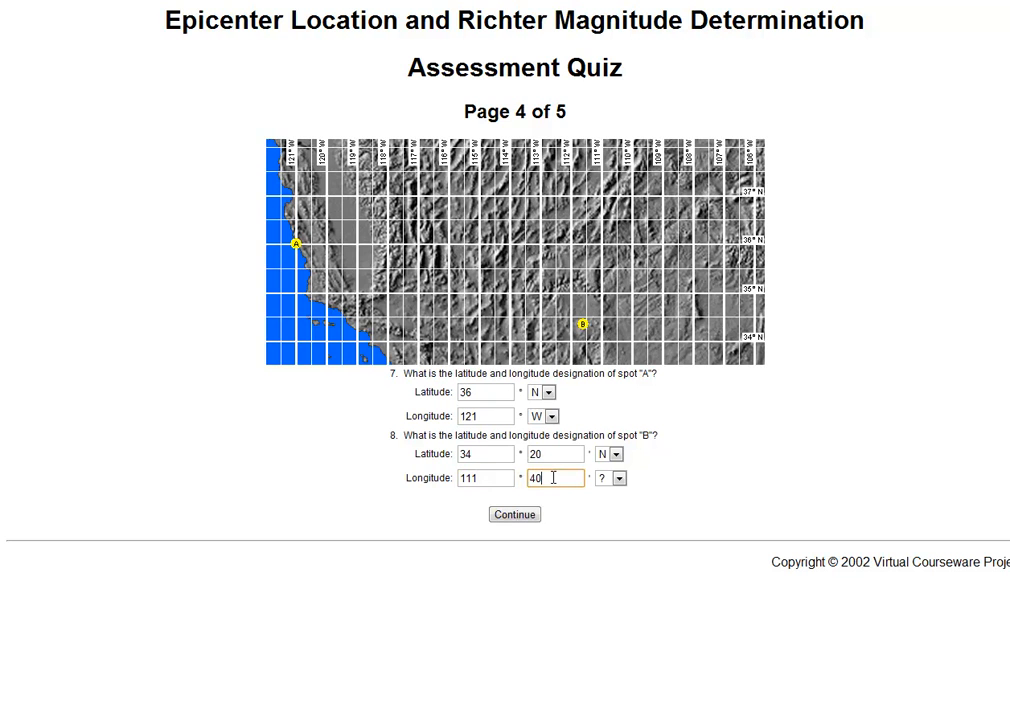
pyautogui.click(619, 478)
pyautogui.click(610, 520)
pyautogui.click(518, 514)
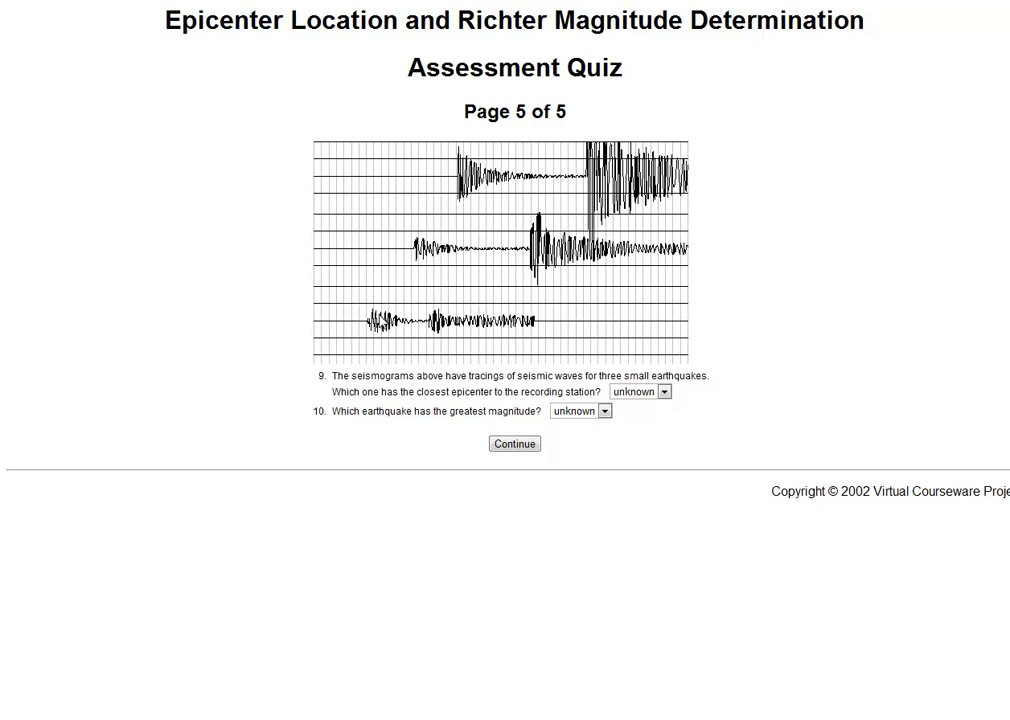
# Answer question 9 with Bottom and question 10 with Top, and submit the last quiz page
pyautogui.click(664, 392)
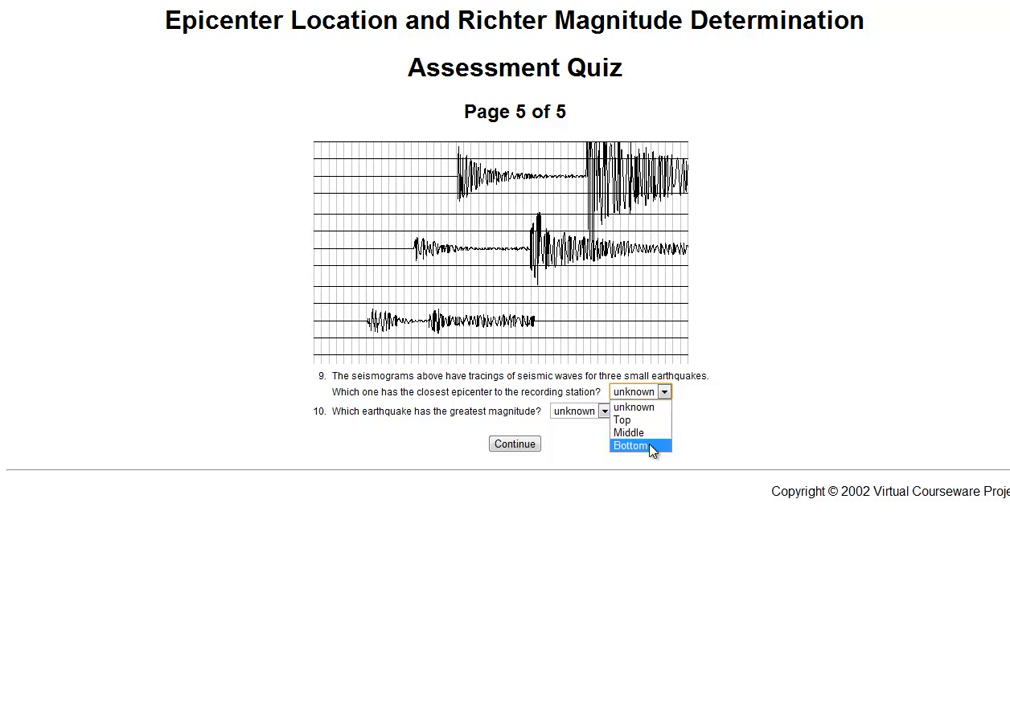
pyautogui.click(645, 446)
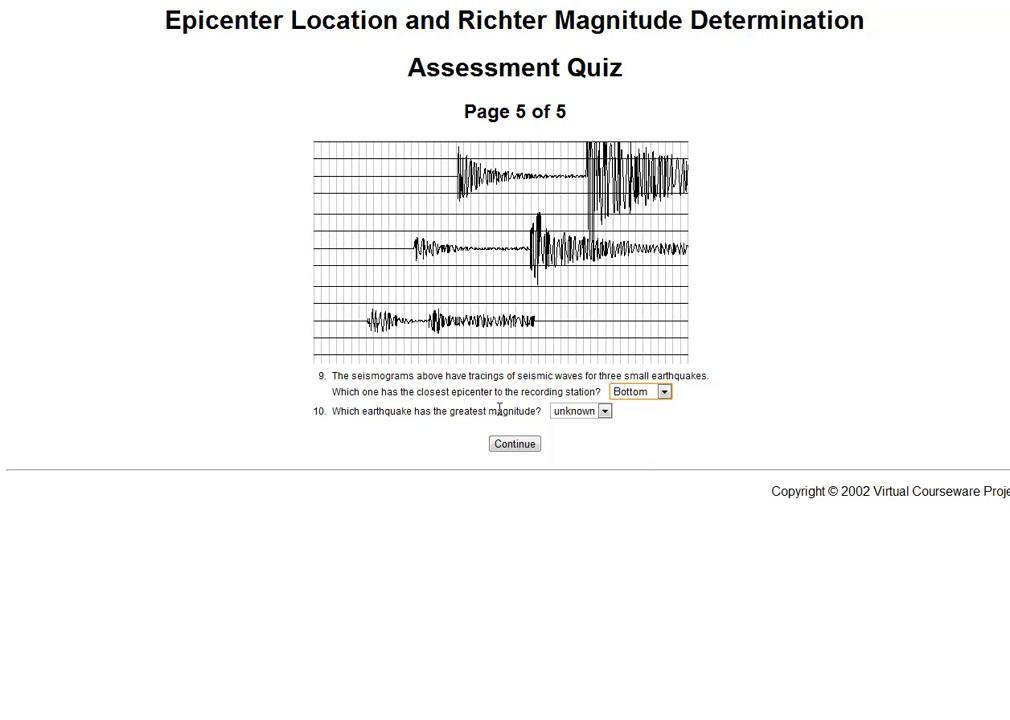
pyautogui.click(604, 412)
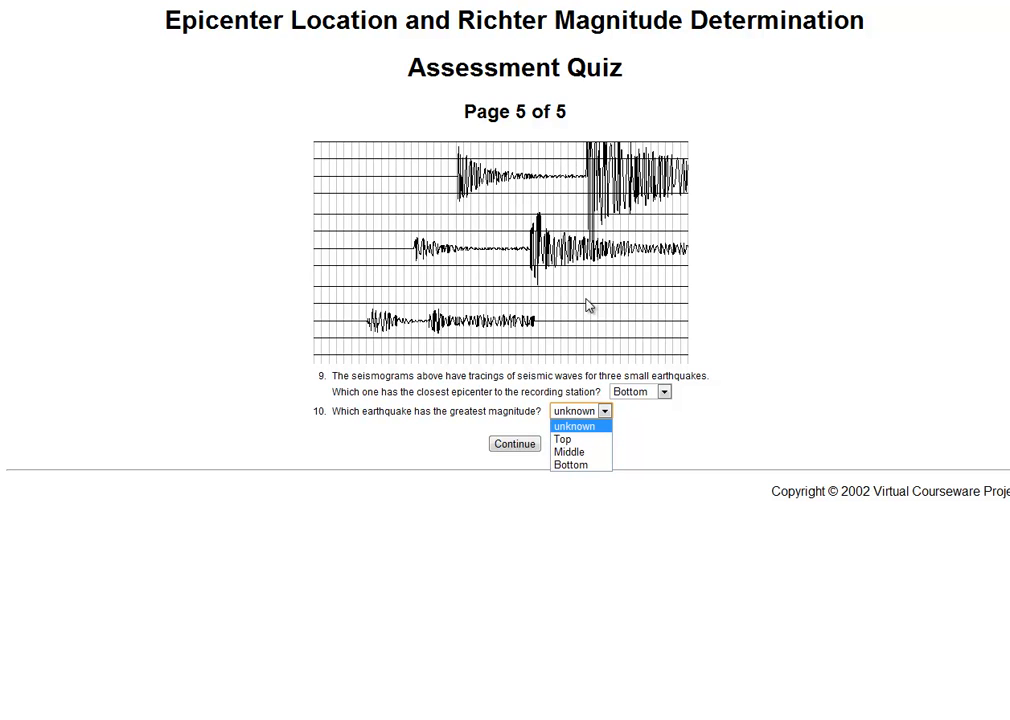
pyautogui.click(565, 439)
pyautogui.click(530, 445)
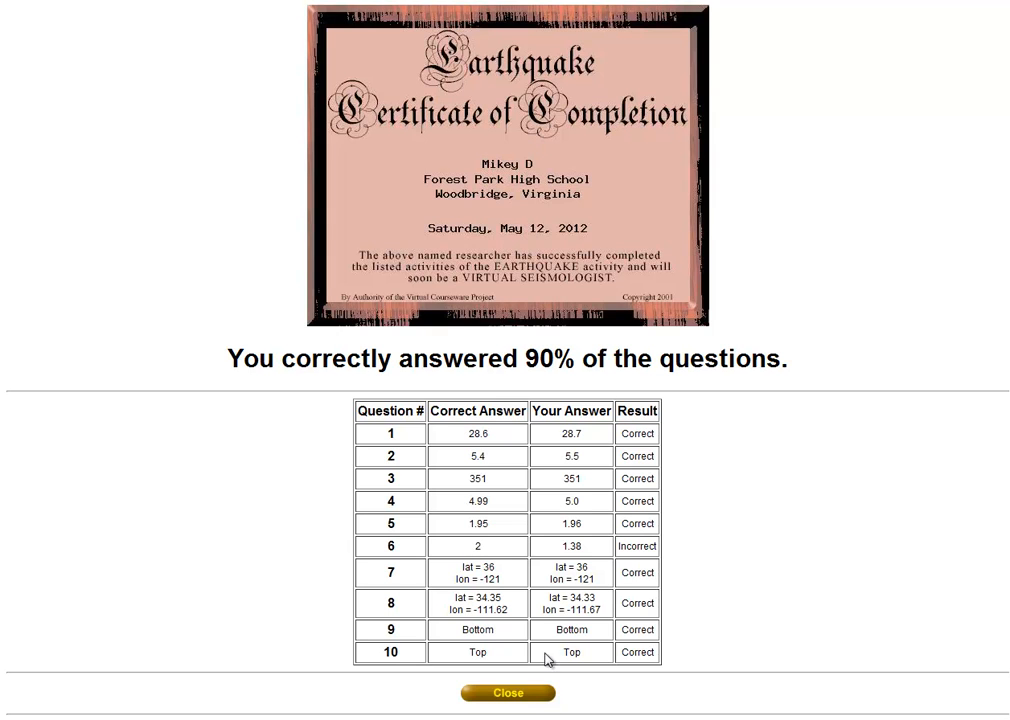
# Close the certificate of completion and return to the Earthquake welcome page
pyautogui.click(509, 694)
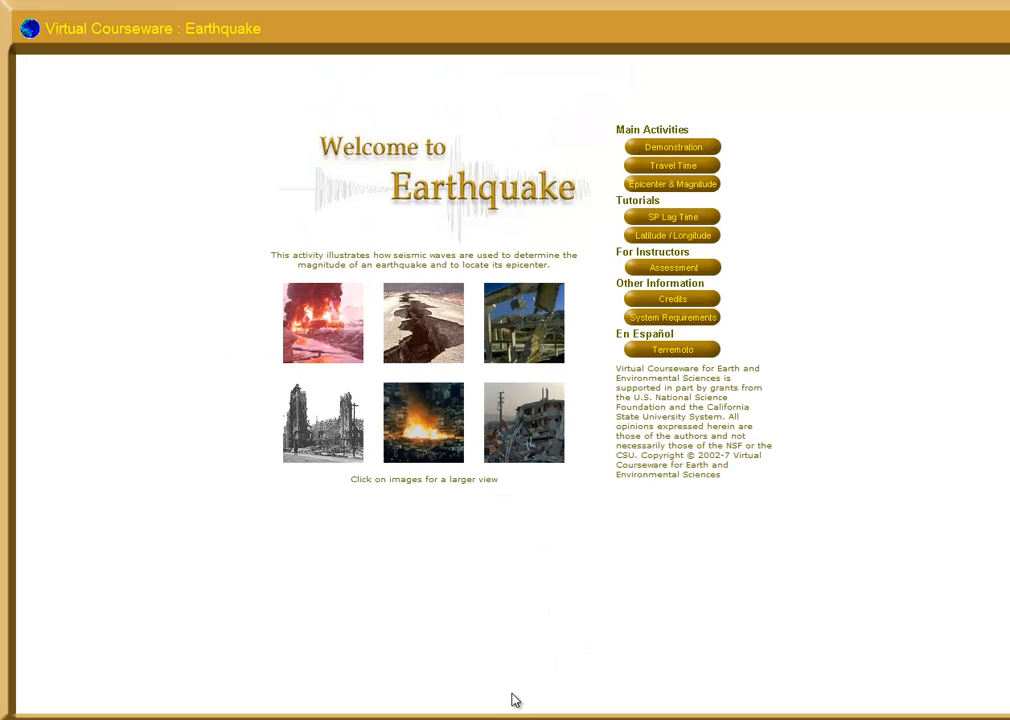
pyautogui.click(470, 719)
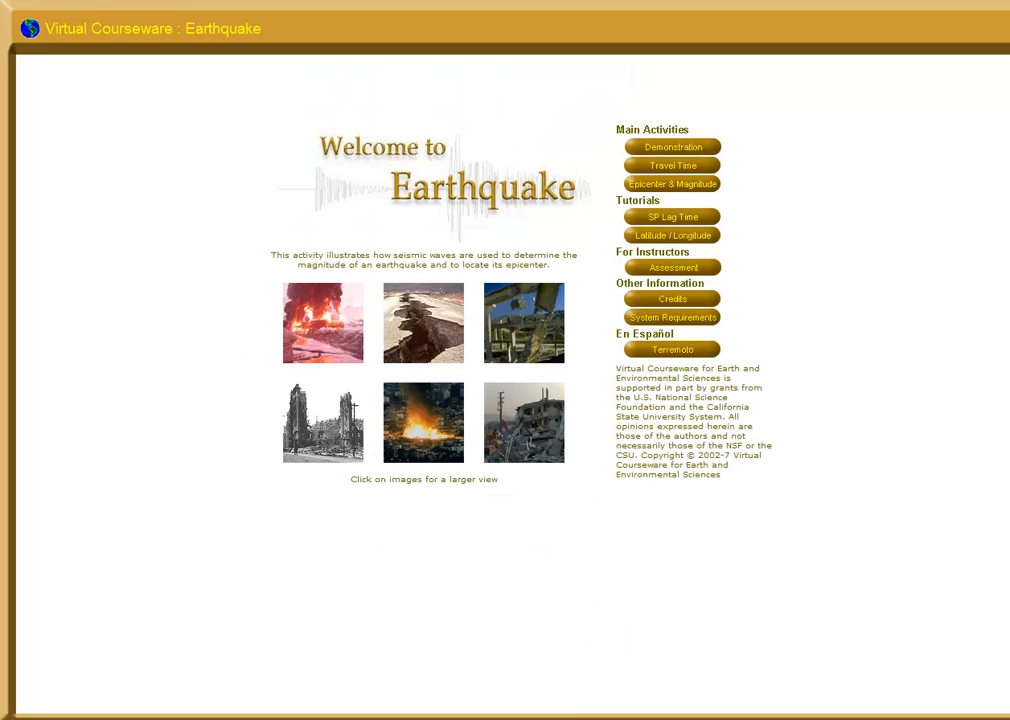